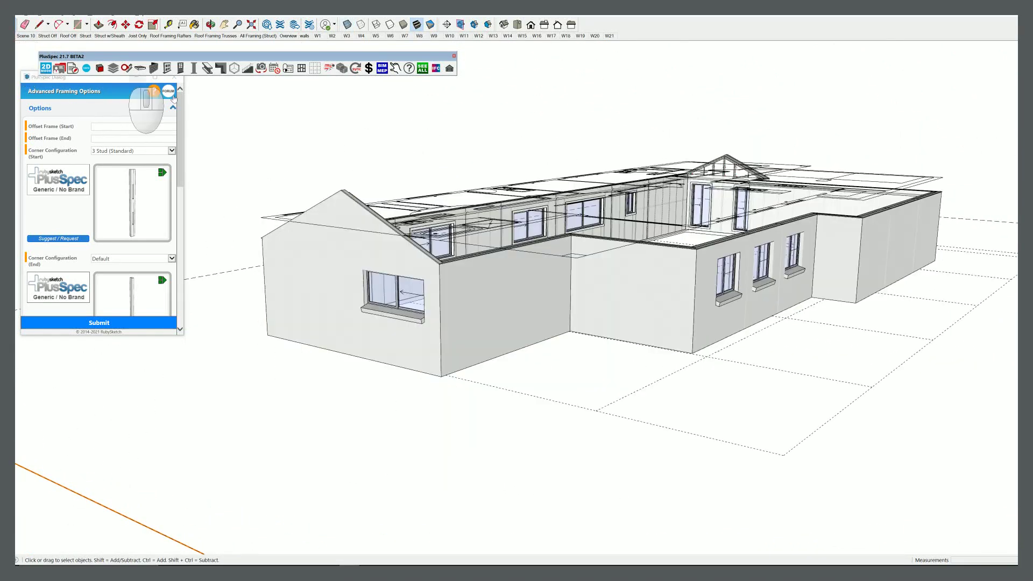
- Orbit the PlusSpec house model and select the imported floor plan underlay
mouse_move(584, 256)
middle_mouse_down()
mouse_move(453, 319)
mouse_move(522, 266)
middle_mouse_up()
left_click(515, 262)
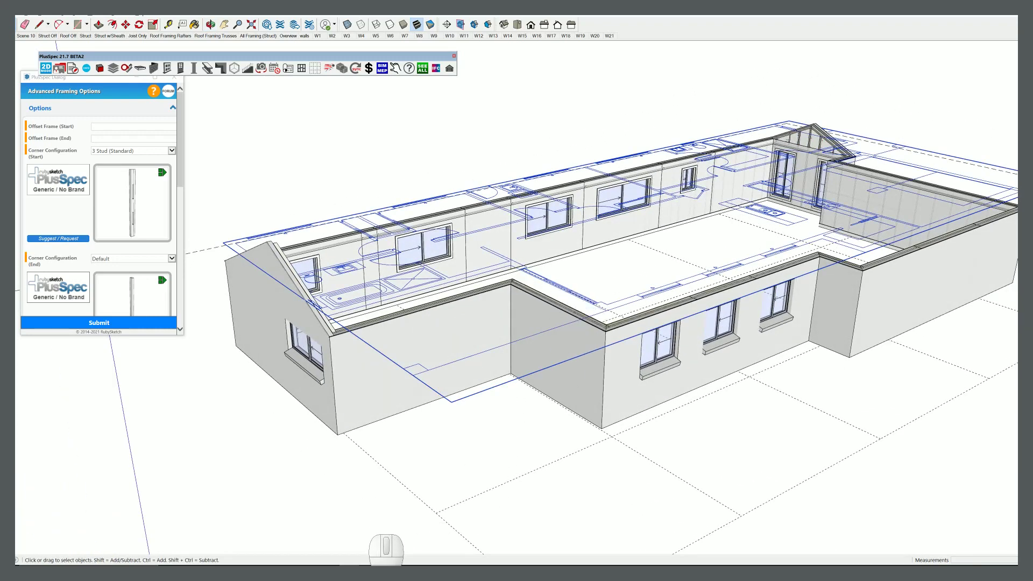
- Switch to LayOut and flip through the W9, W4 and W5 panel drawing pages
mouse_move(386, 549)
left_click(373, 539)
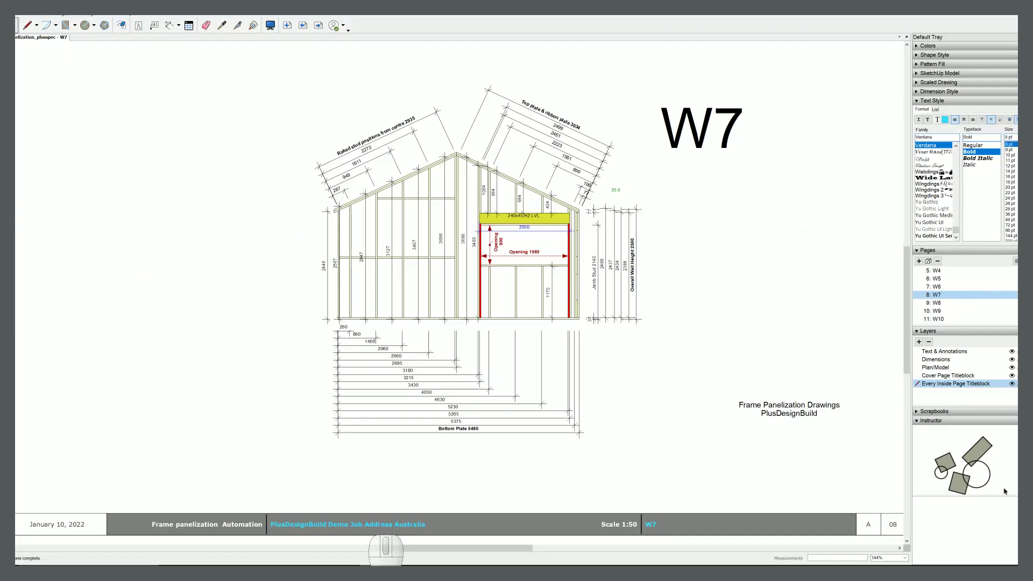
scroll(577, 397, "up", 2)
scroll(577, 397, "down", 1)
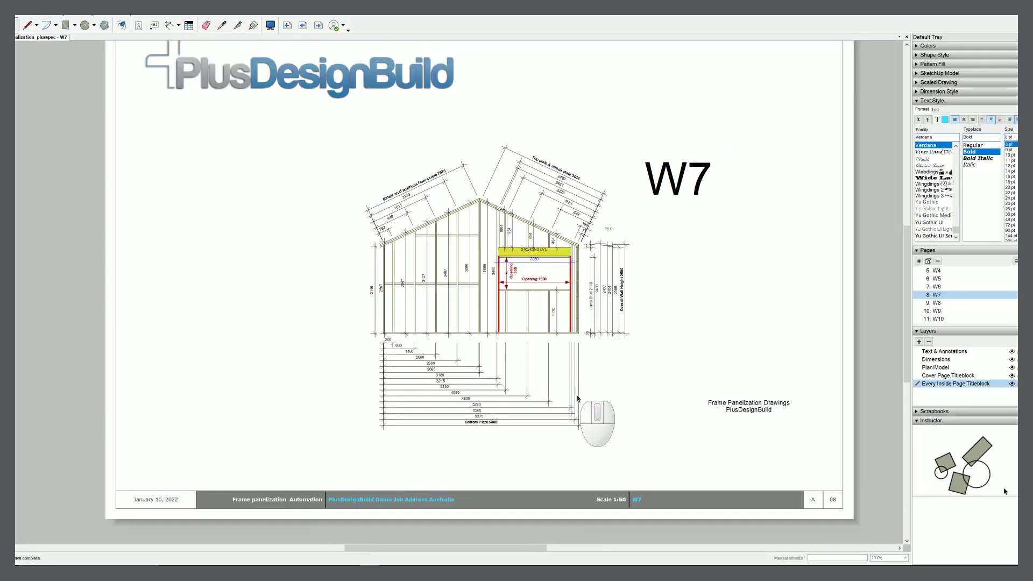
scroll(717, 481, "down", 1)
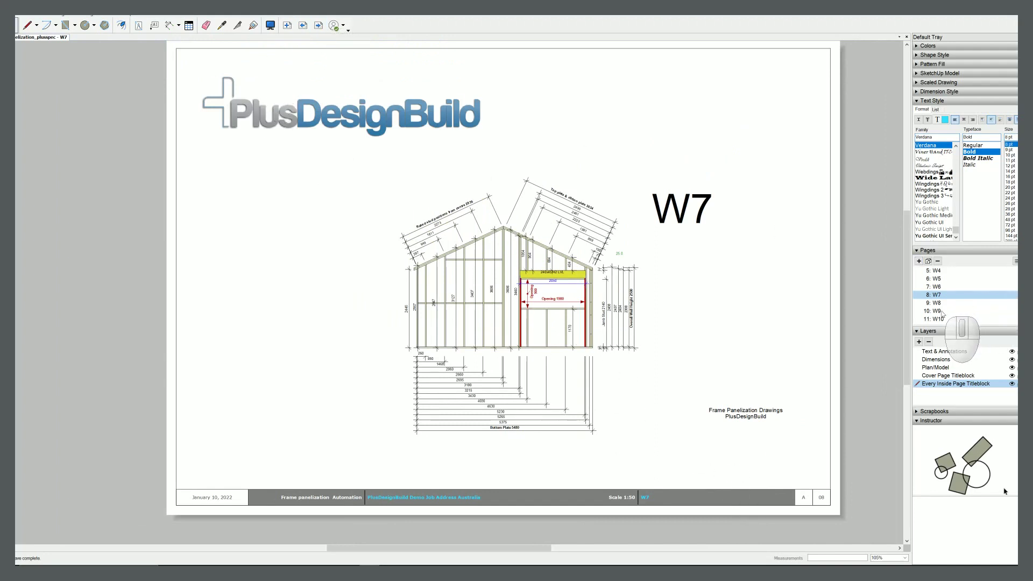
left_click(940, 310)
scroll(519, 294, "up", 1)
scroll(614, 296, "up", 2)
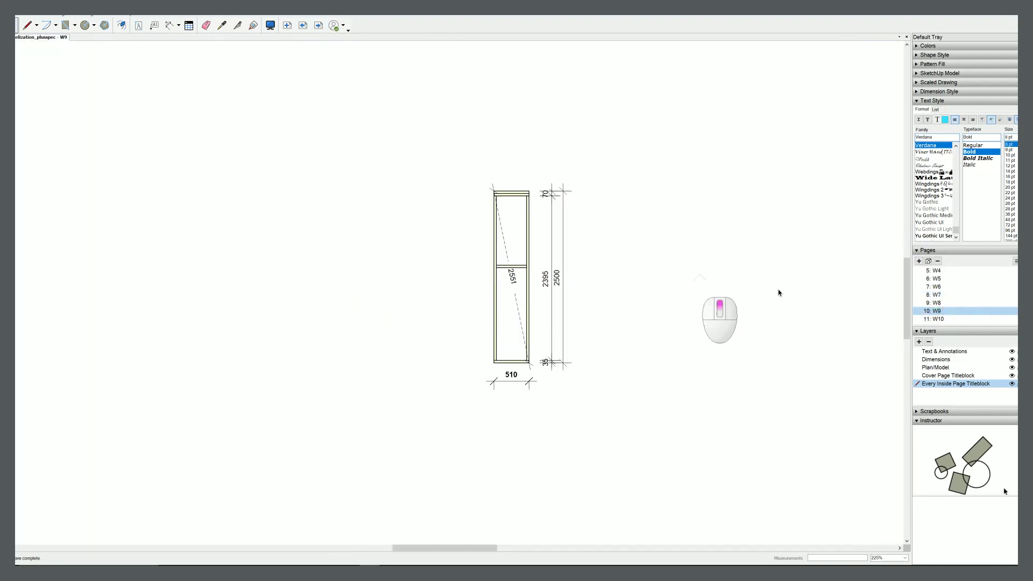
left_click(936, 271)
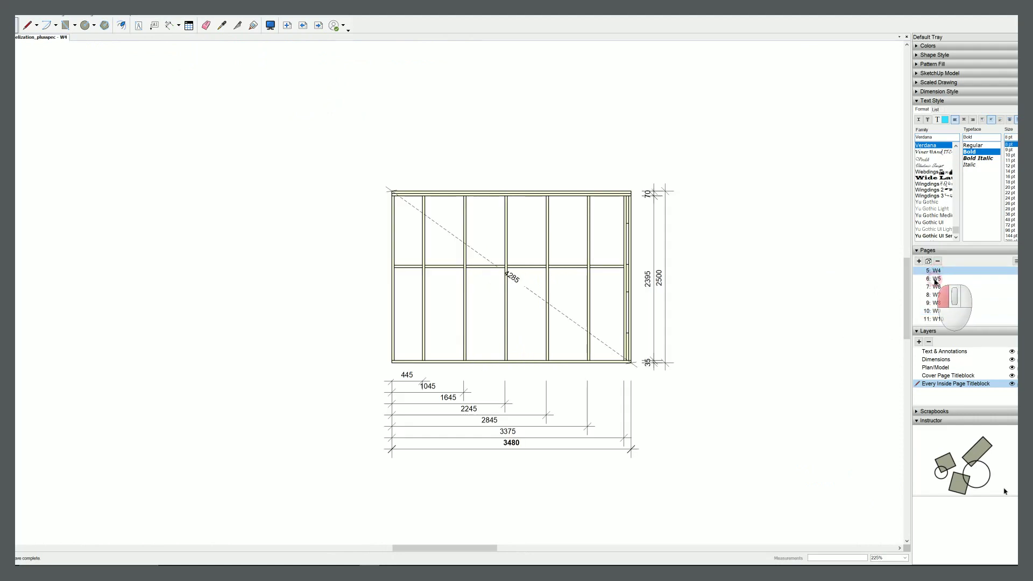
left_click(934, 278)
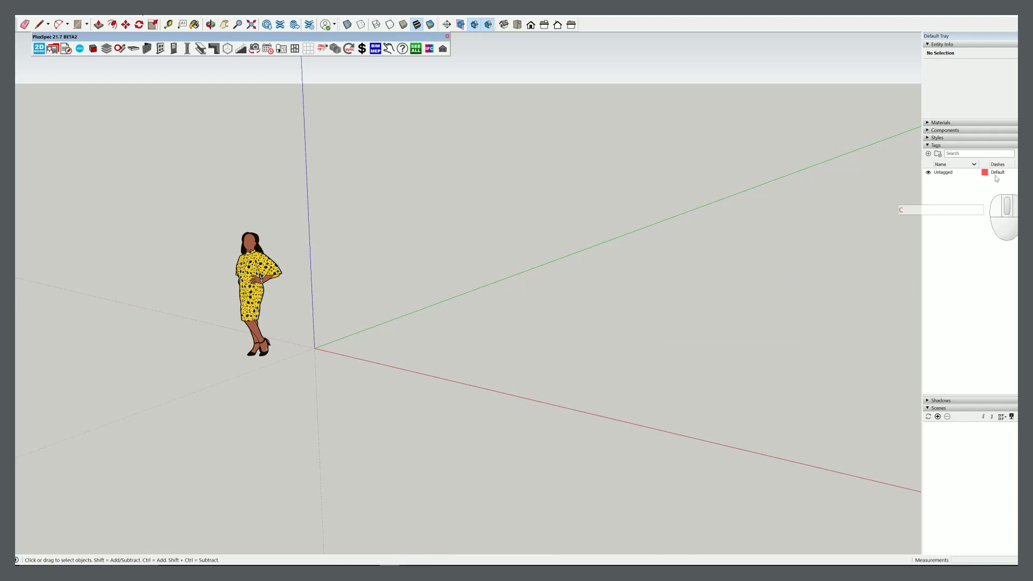
- Paste the ground floor plan in place, switch to PlusSpec 2D plan view and deselect it
middle_click_drag(588, 362, 479, 378, "shift")
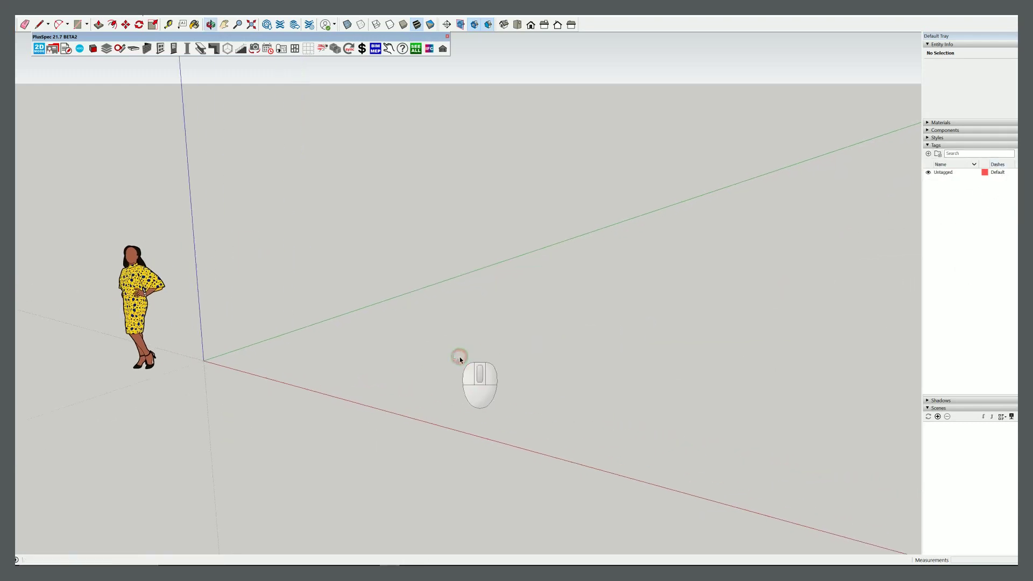
left_click(16, 15)
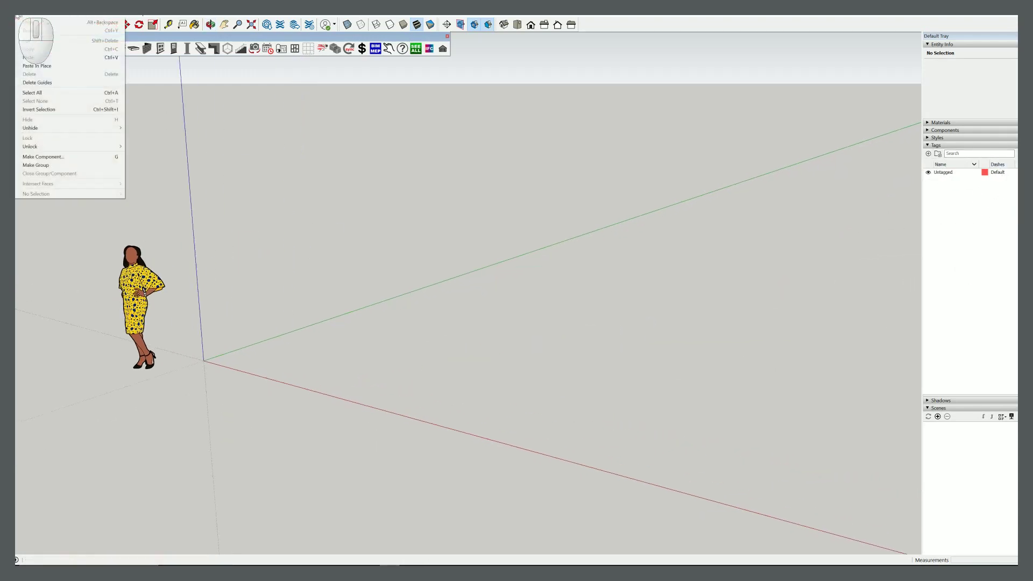
left_click(65, 71)
scroll(248, 311, "down", 3)
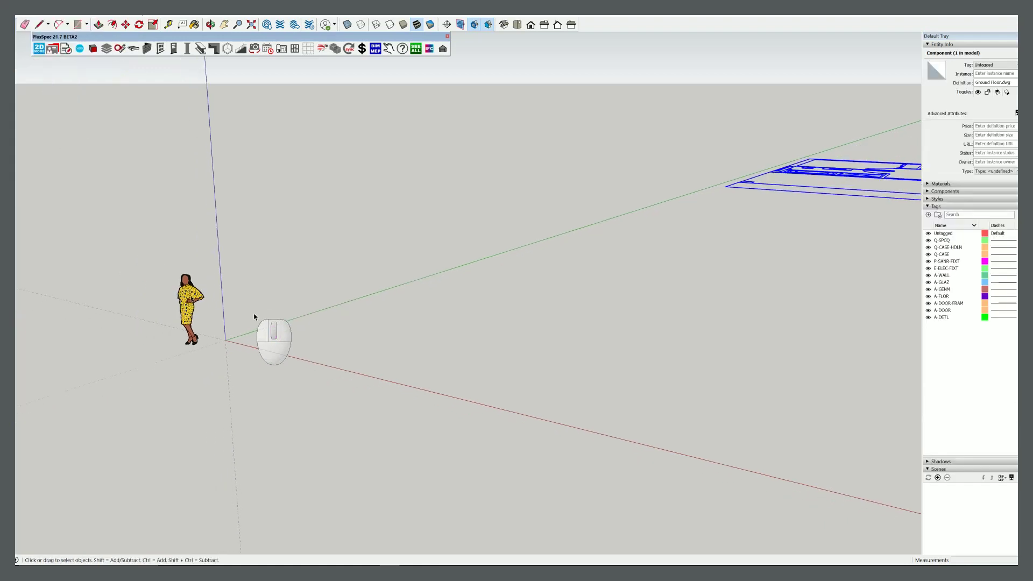
scroll(256, 315, "down", 3)
scroll(640, 290, "up", 2)
scroll(640, 291, "up", 3)
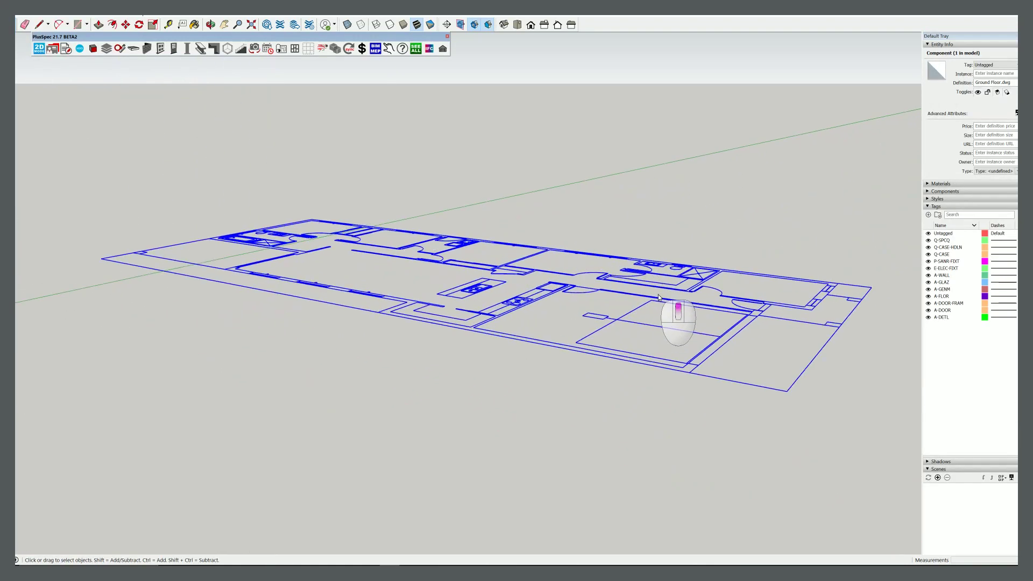
scroll(658, 294, "up", 3)
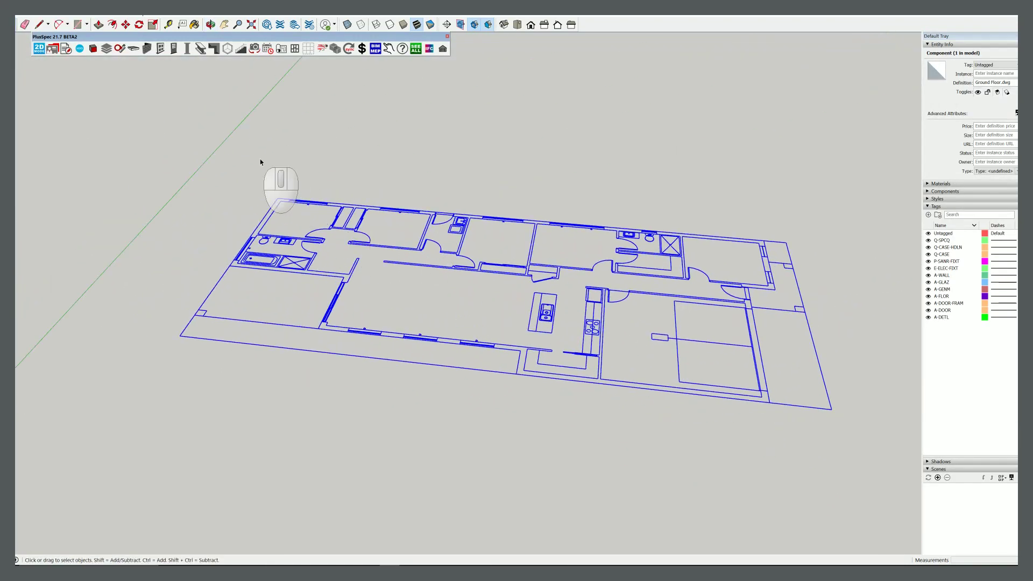
left_click_drag(97, 39, 100, 47)
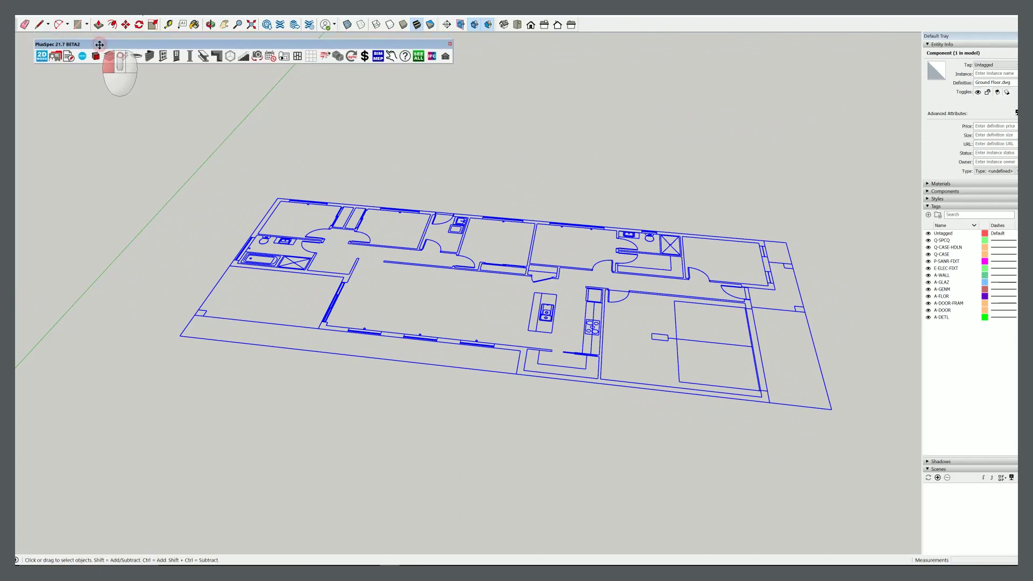
left_click(41, 56)
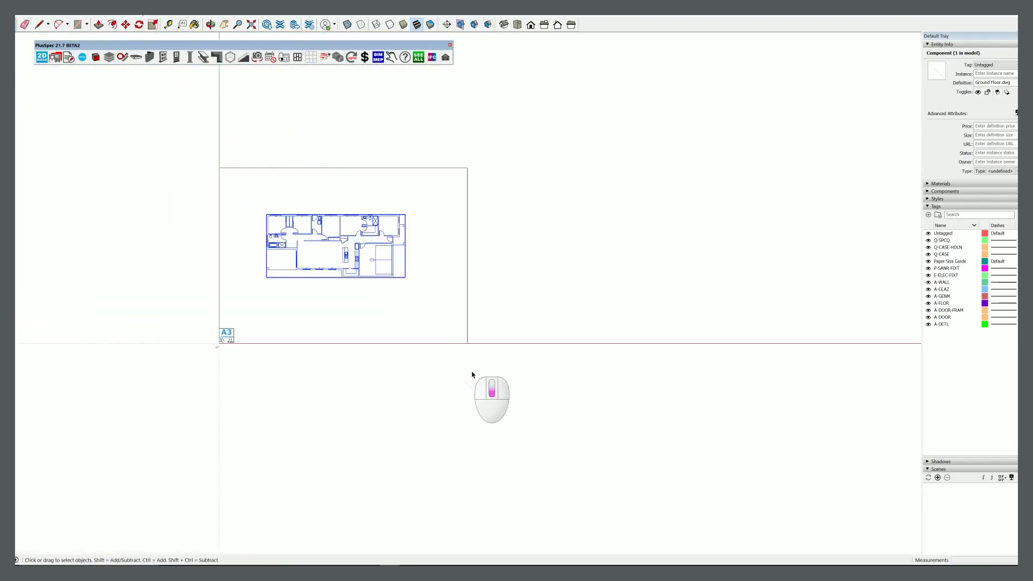
scroll(254, 231, "up", 2)
scroll(357, 247, "up", 2)
scroll(420, 232, "up", 2)
left_click(420, 233)
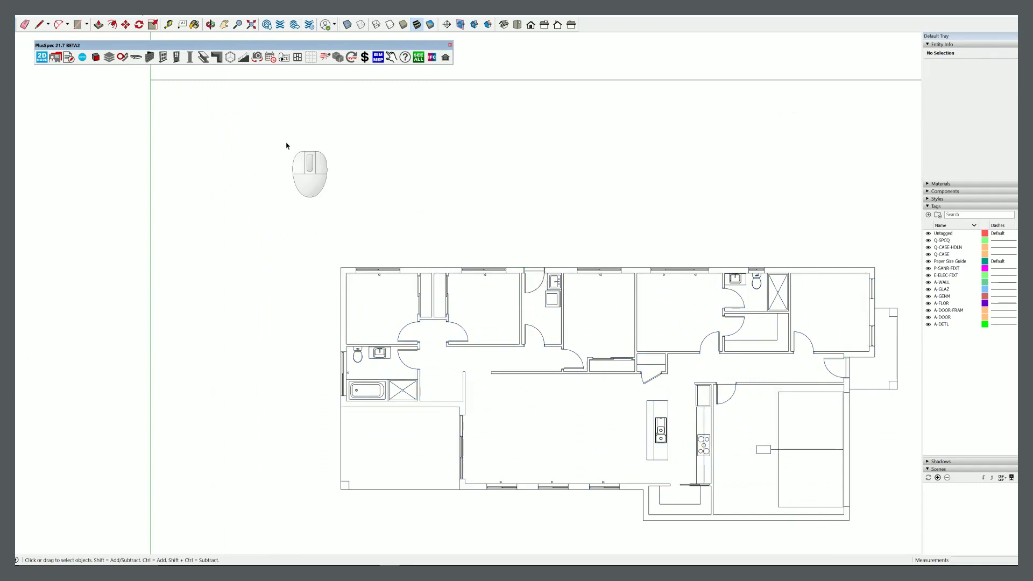
left_click(109, 57)
type("walls")
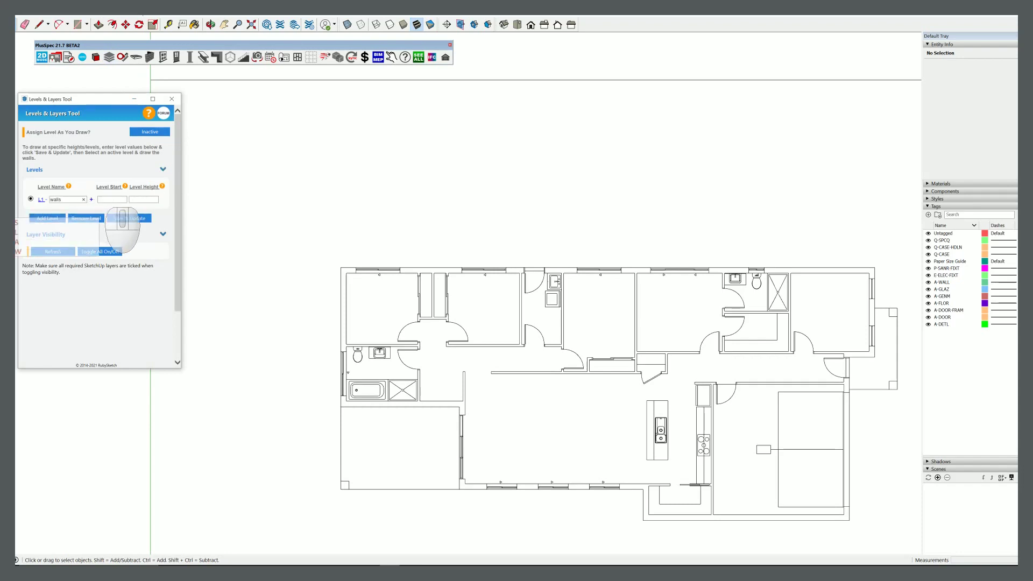
type("0")
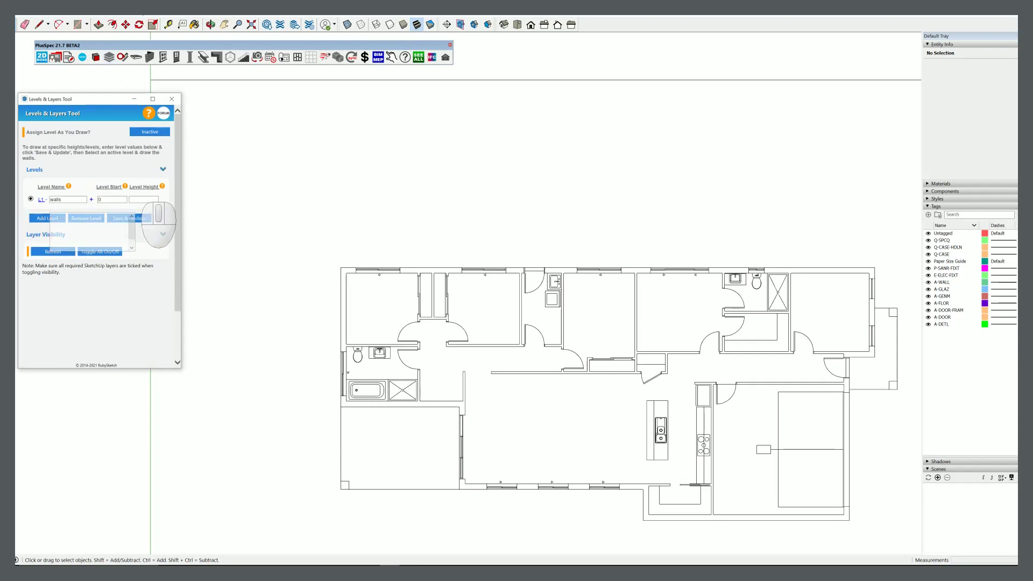
type("00")
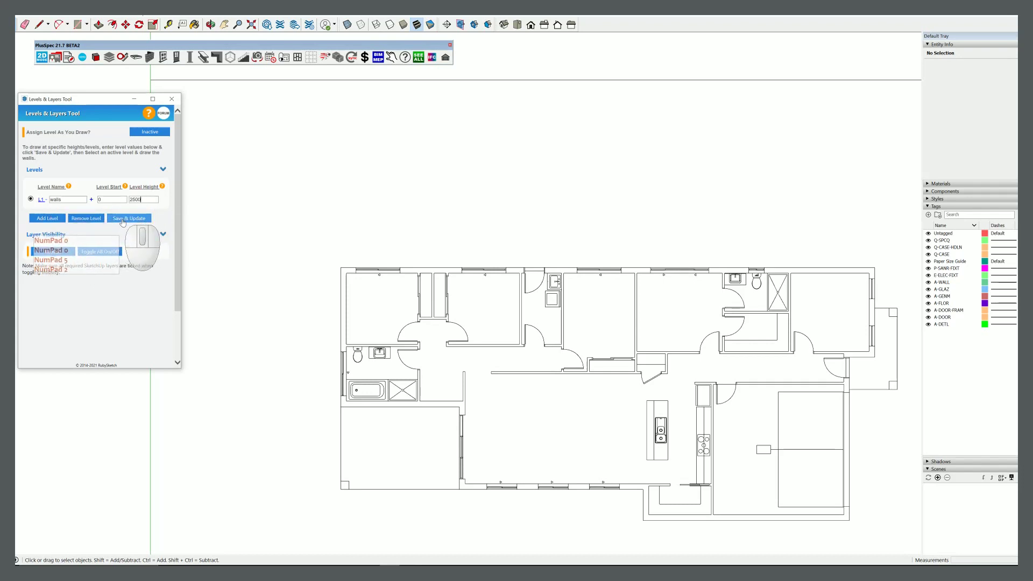
- Save level L1 'walls' (start 0, height 2500) and activate assigning levels while drawing
left_click(123, 218)
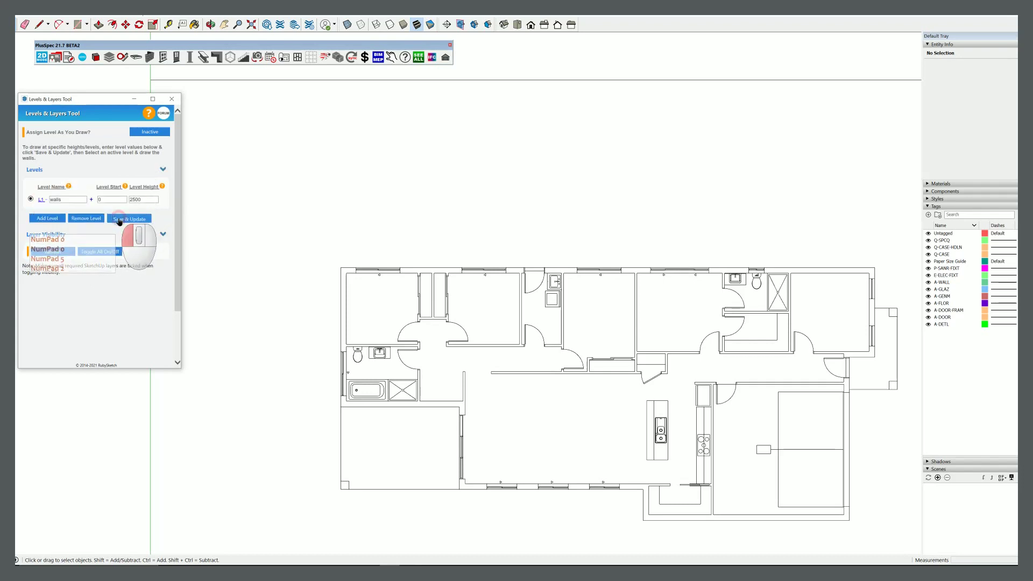
left_click(143, 134)
scroll(270, 254, "down", 1)
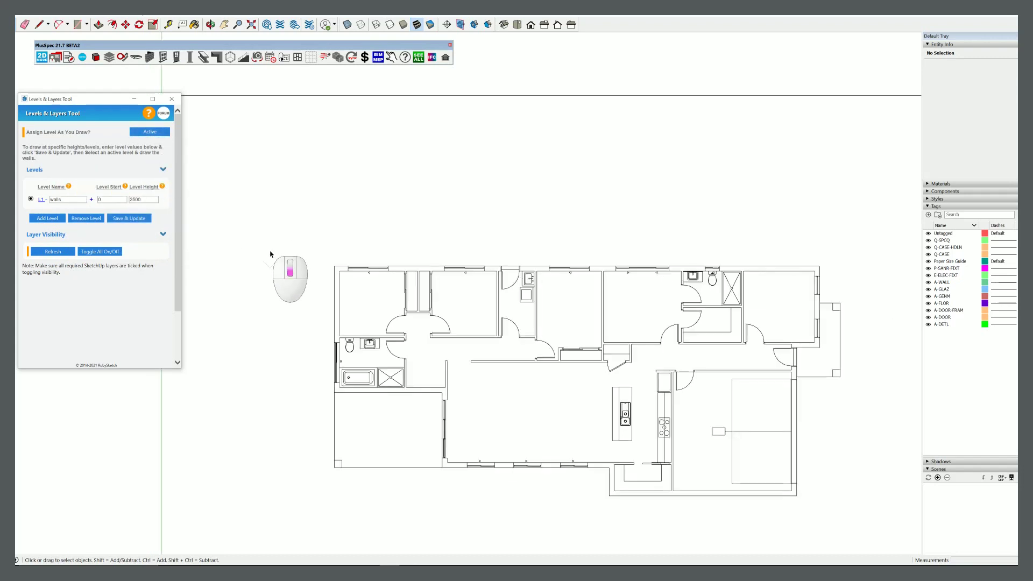
scroll(270, 254, "down", 1)
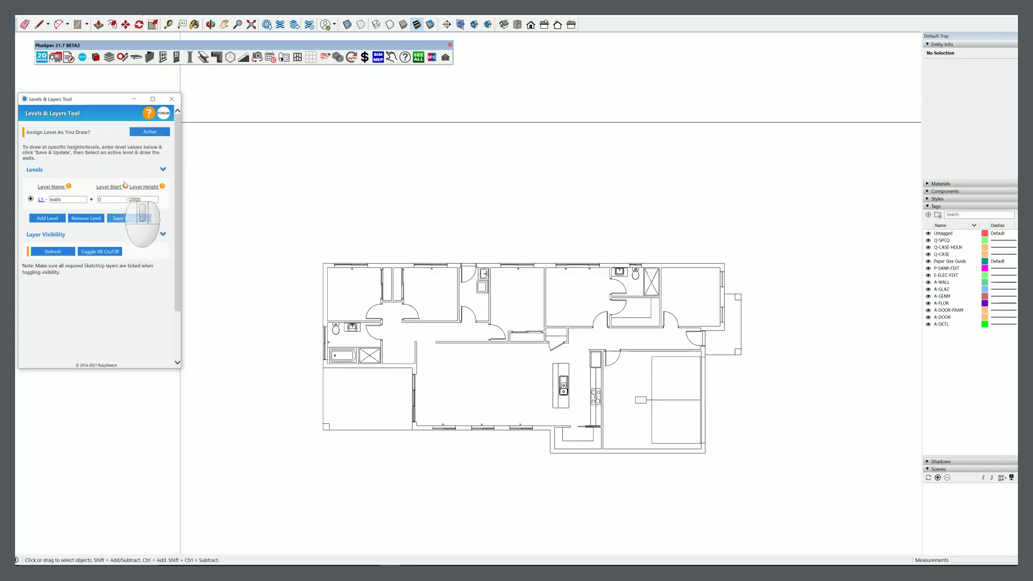
left_click(170, 99)
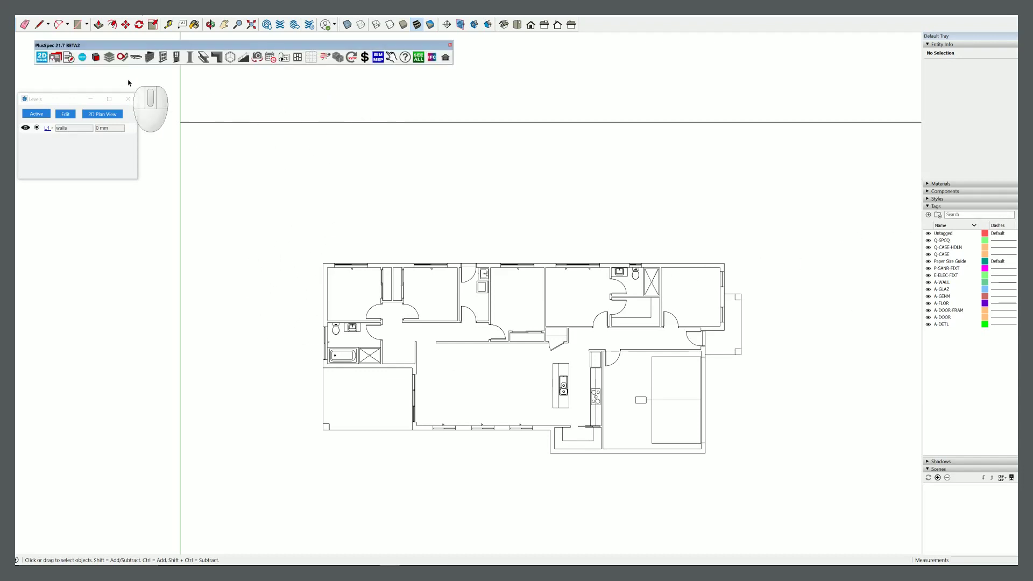
- Open the PlusSpec Wall Tool settings and keep Masonry Veneer as the construction type
left_click(149, 56)
left_click(175, 79)
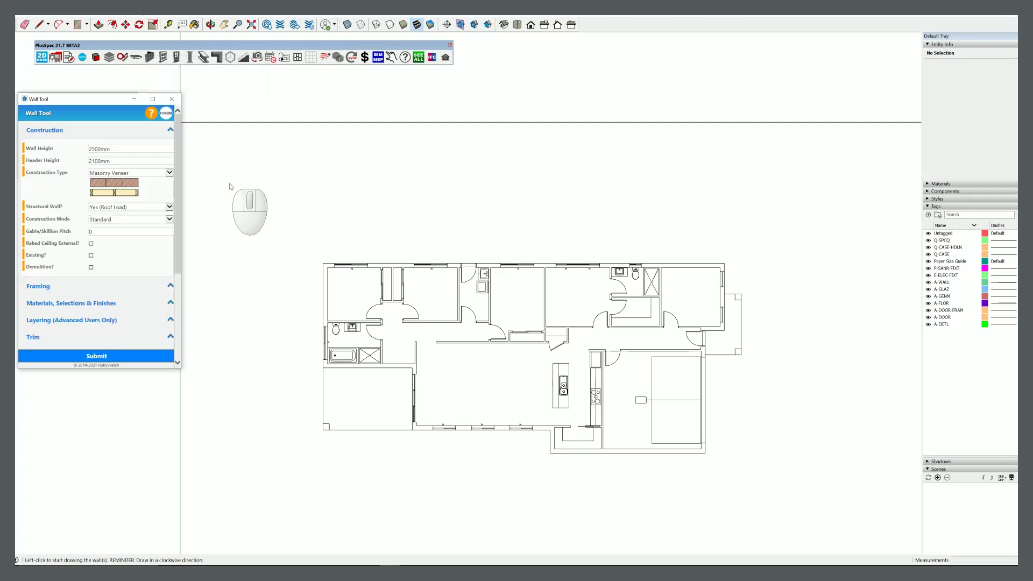
left_click(111, 172)
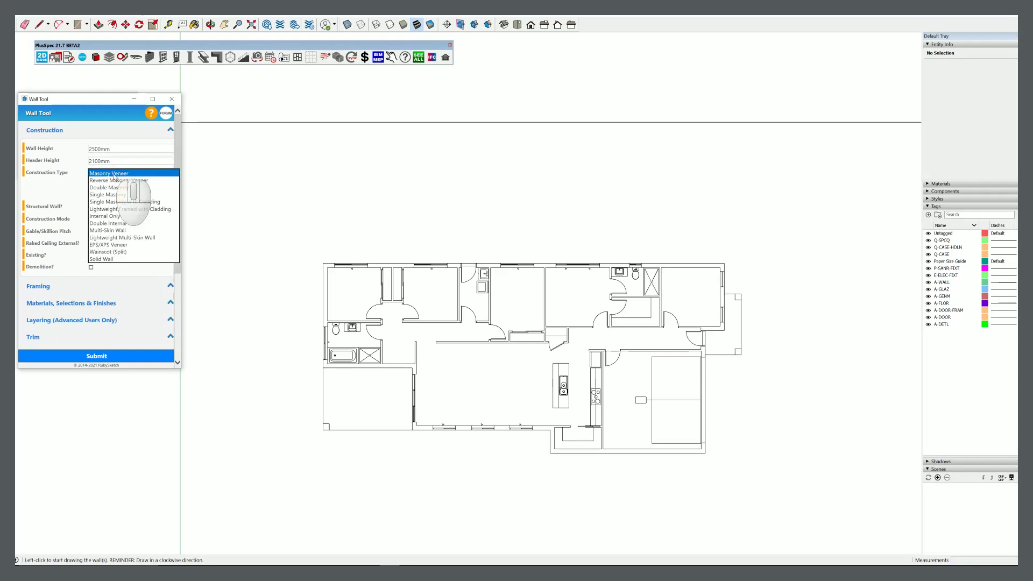
left_click(113, 175)
scroll(331, 269, "up", 2)
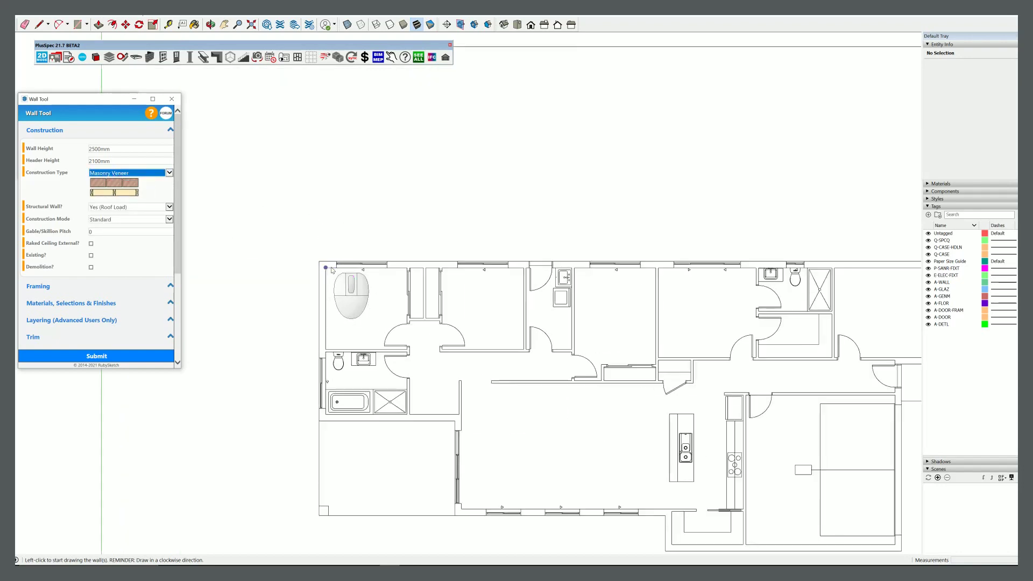
scroll(331, 269, "down", 1)
scroll(330, 270, "down", 1)
scroll(331, 269, "down", 1)
scroll(331, 270, "down", 1)
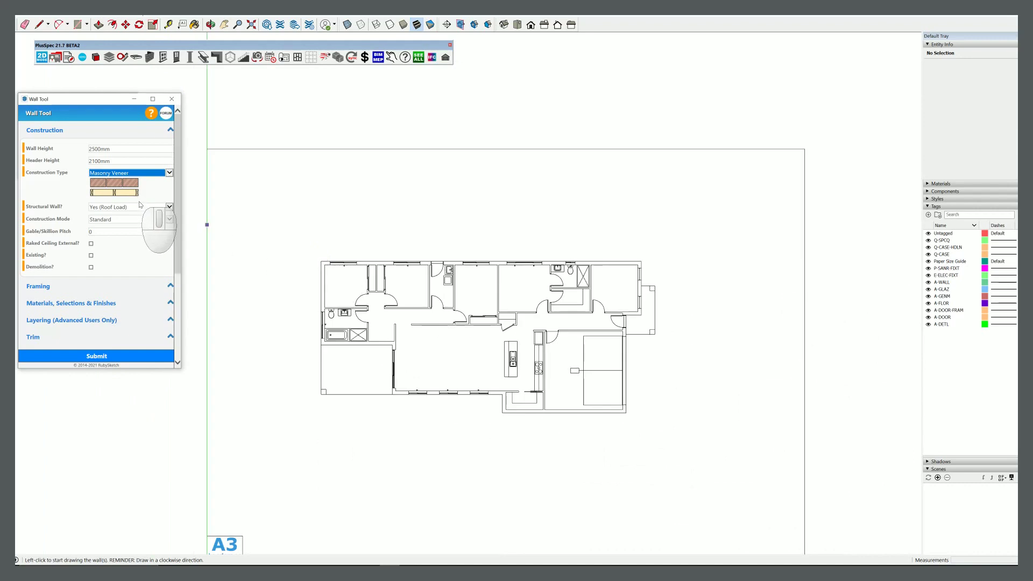
- Set the framing studs to 90x45 Timber Structural and place the first wall's top-left corner
left_click(42, 291)
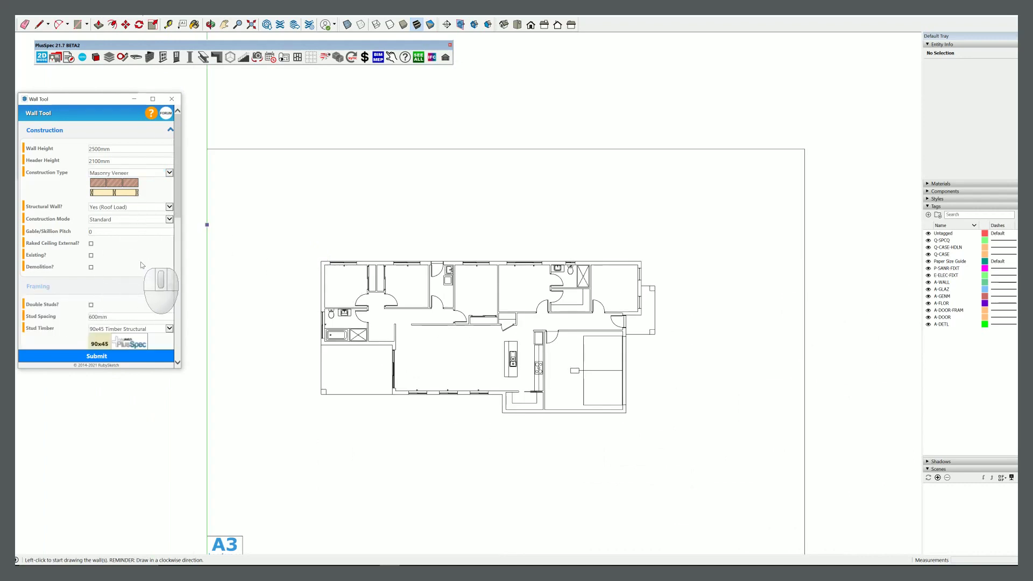
scroll(145, 265, "down", 1)
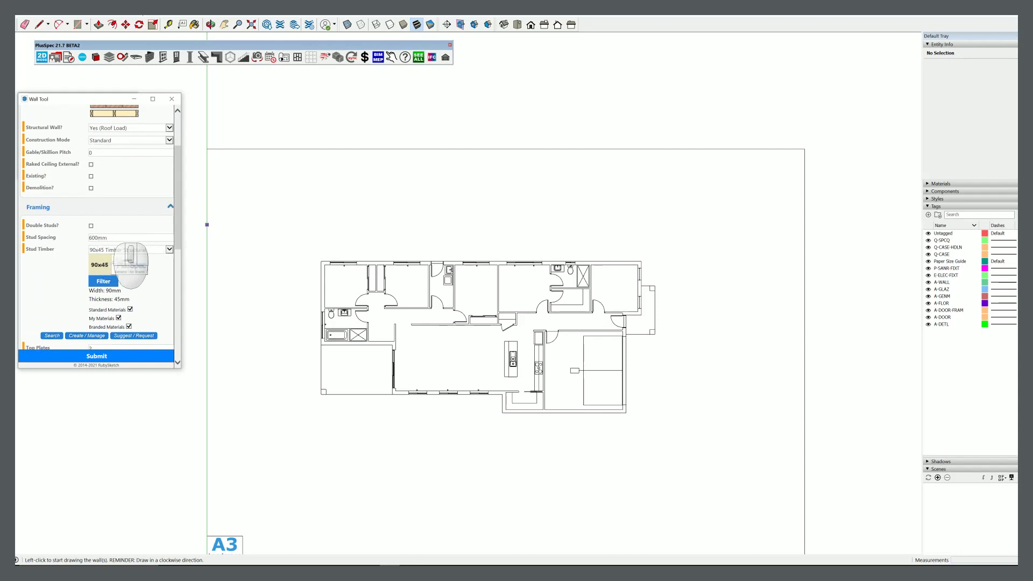
left_click(157, 250)
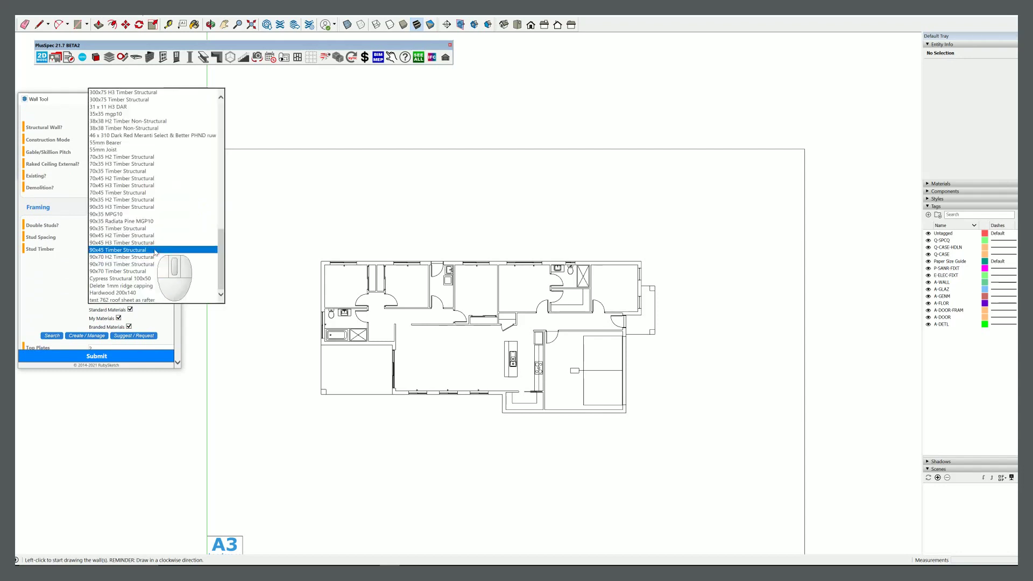
left_click(155, 250)
scroll(178, 302, "down", 1)
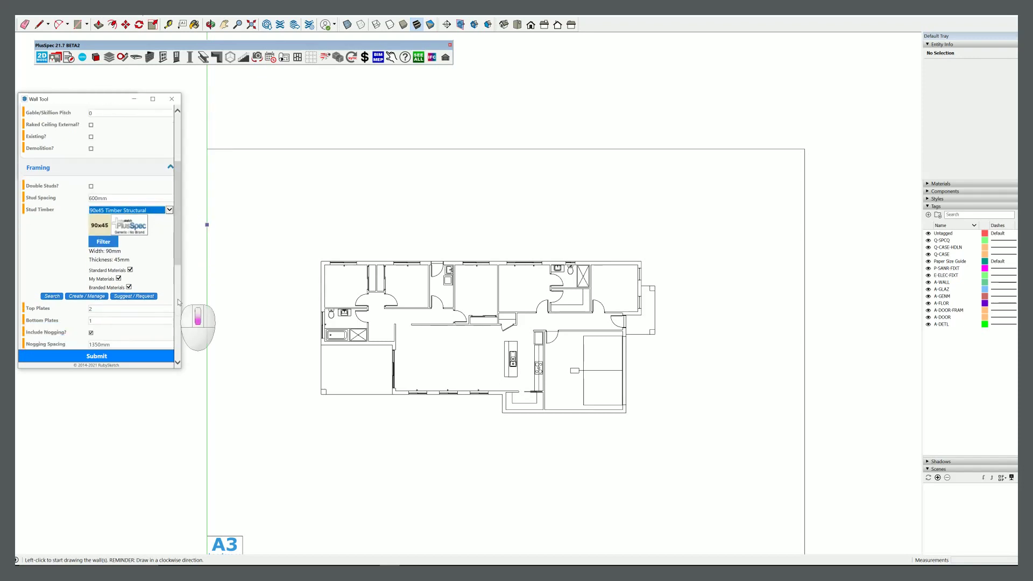
scroll(177, 303, "down", 1)
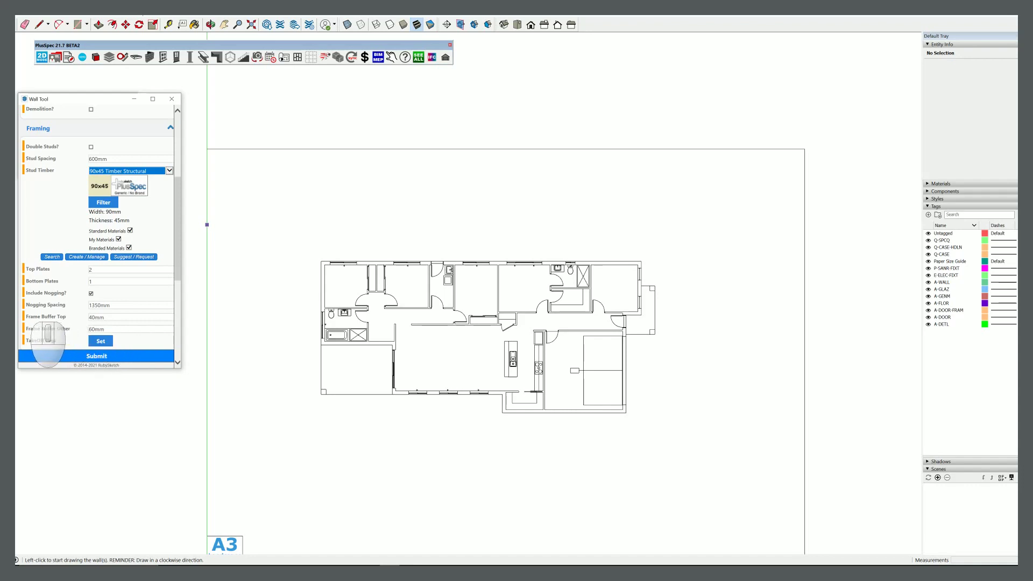
mouse_move(24, 320)
mouse_move(45, 245)
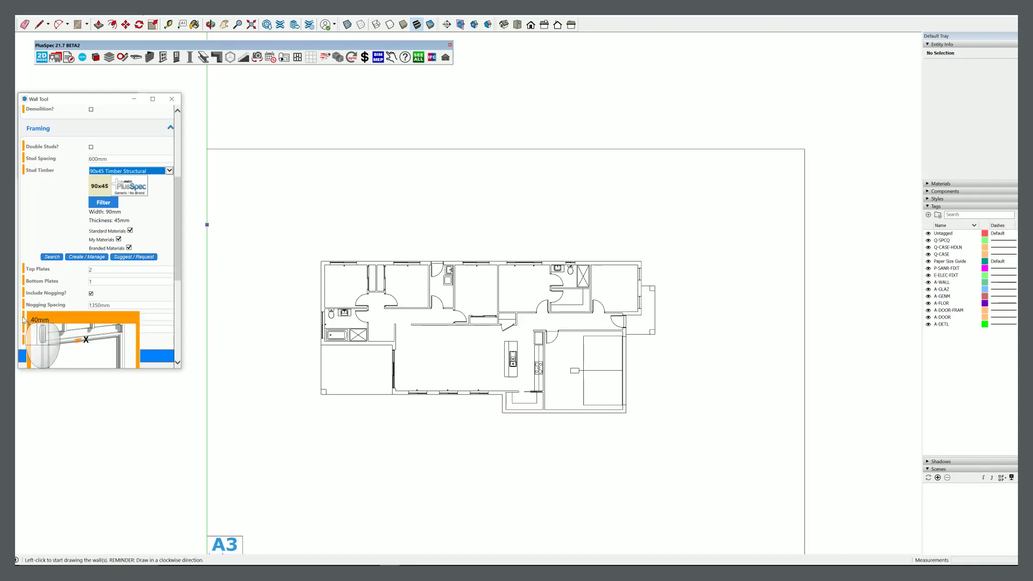
scroll(23, 319, "down", 2)
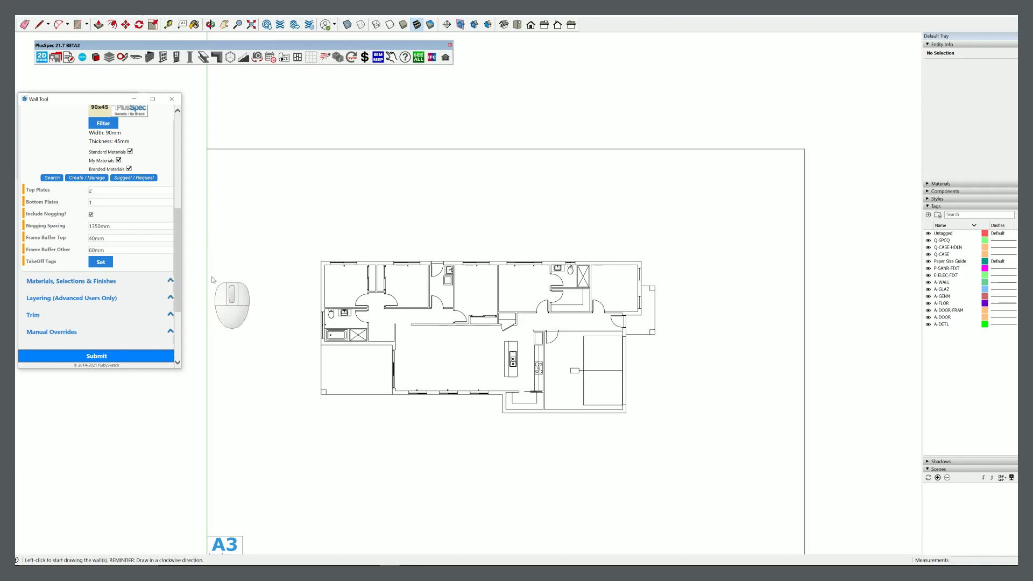
scroll(408, 305, "up", 2)
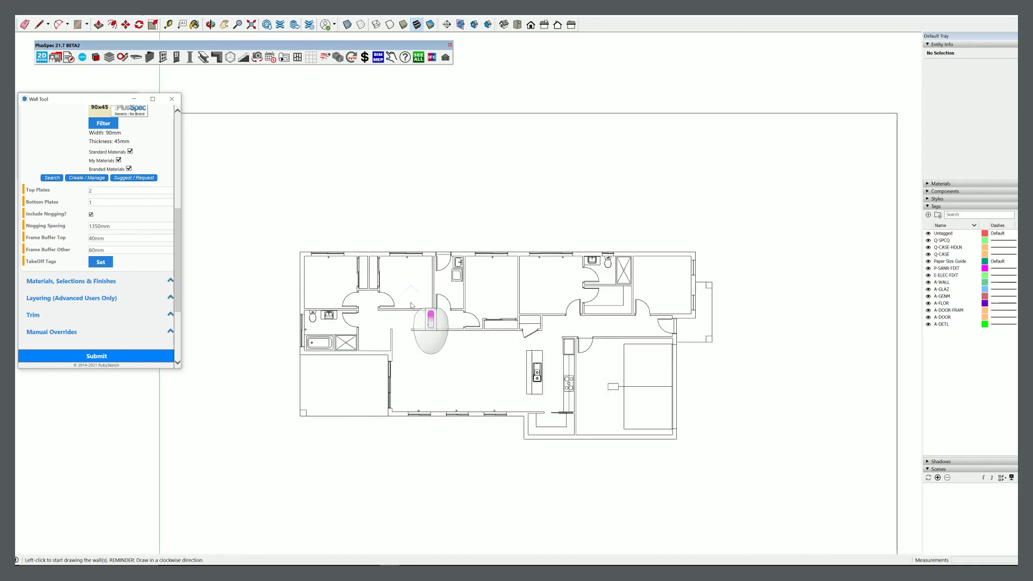
scroll(408, 306, "up", 2)
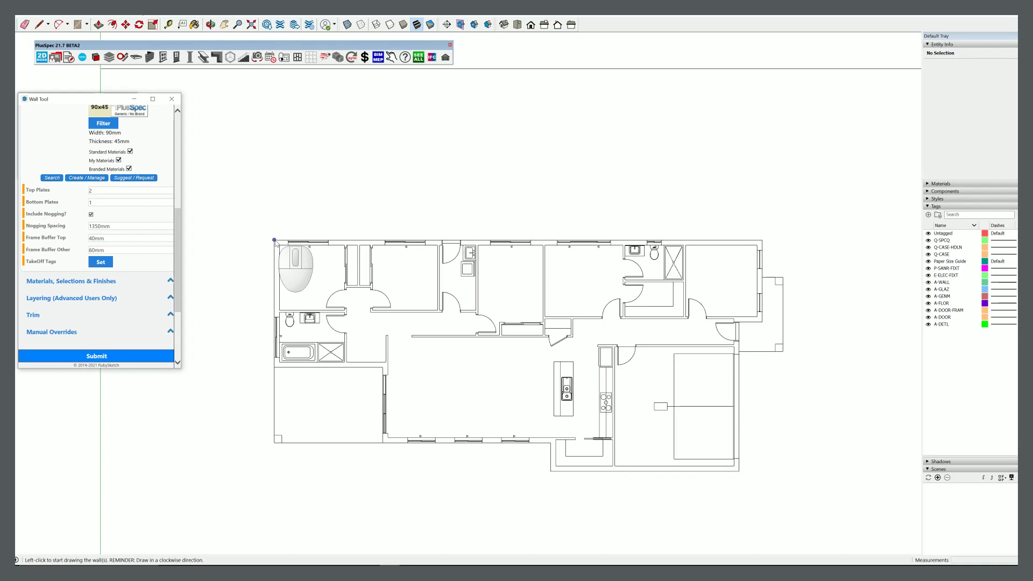
left_click(275, 240)
scroll(275, 240, "up", 2)
scroll(276, 240, "up", 2)
scroll(278, 241, "up", 2)
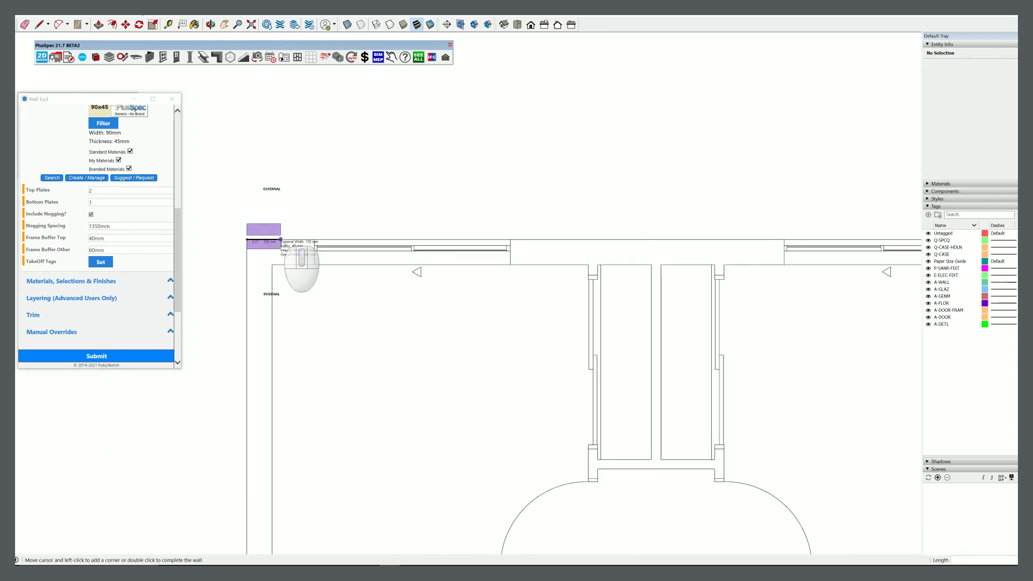
scroll(279, 240, "up", 2)
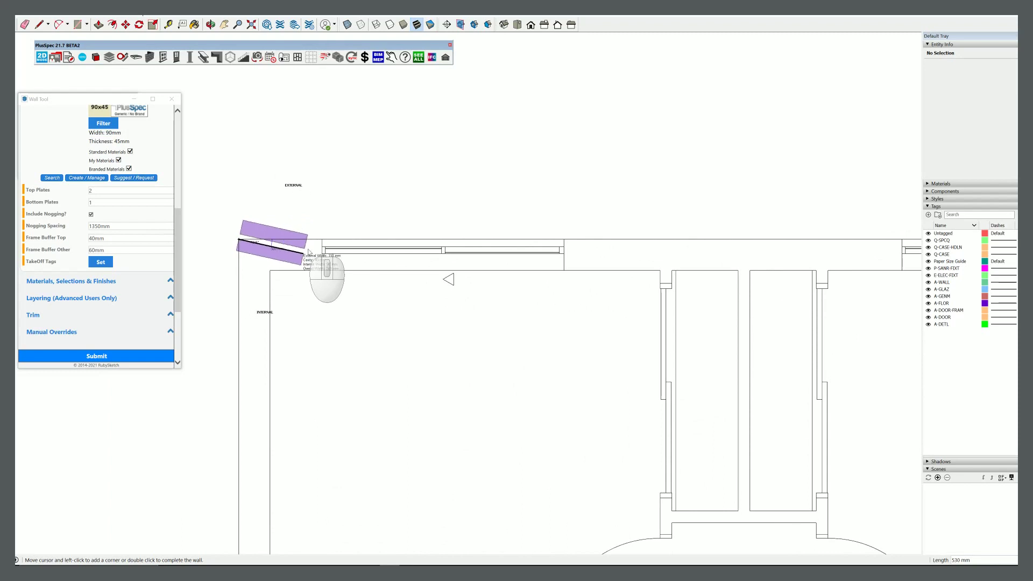
scroll(293, 242, "down", 2)
scroll(291, 240, "down", 2)
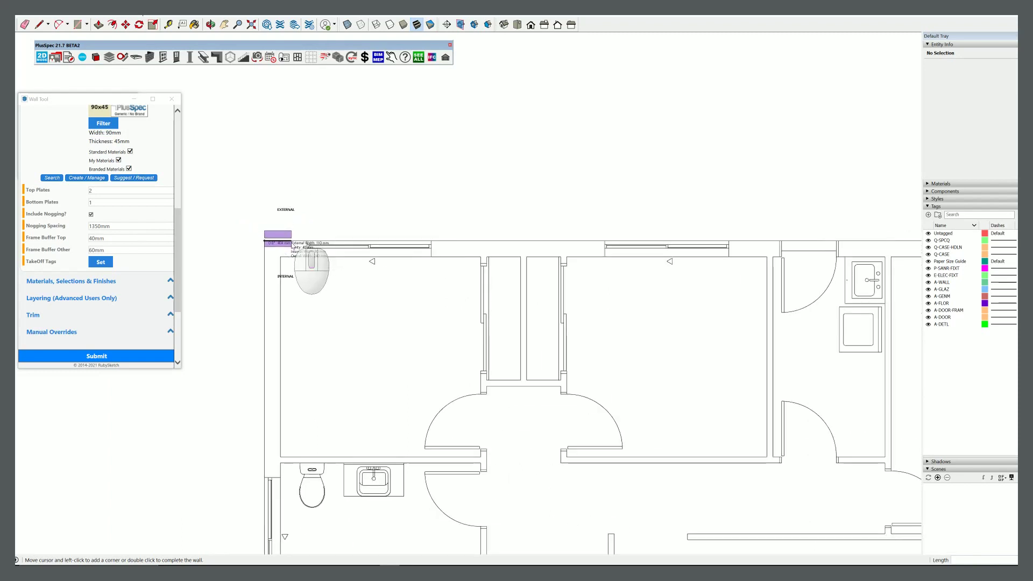
scroll(292, 243, "down", 1)
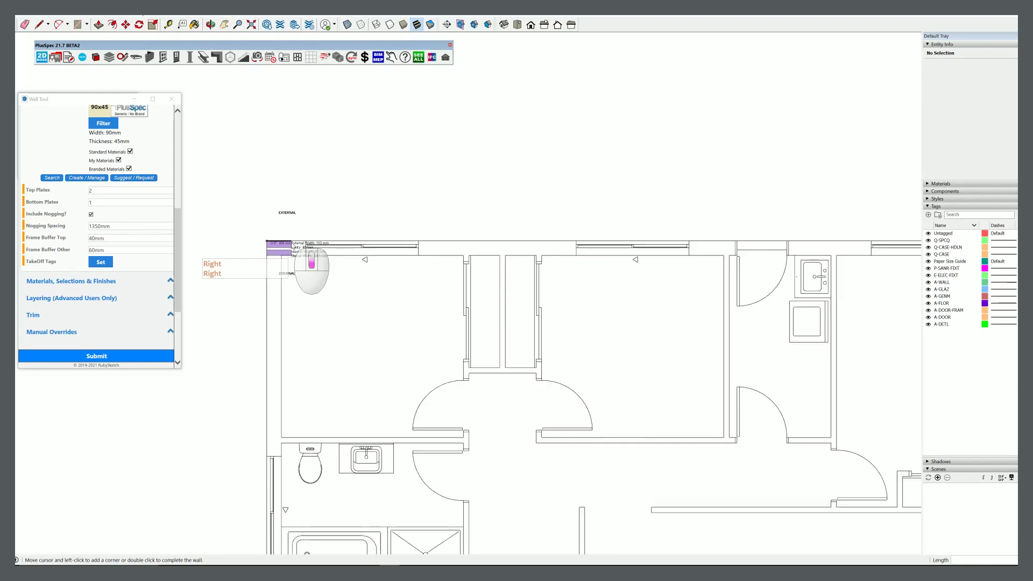
scroll(291, 242, "down", 1)
scroll(290, 243, "down", 2)
scroll(288, 244, "down", 1)
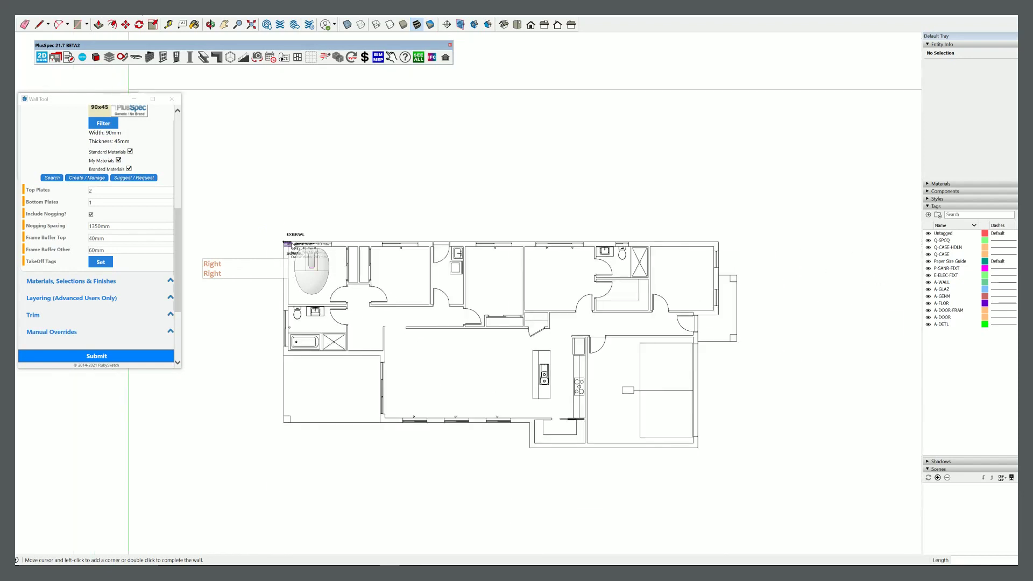
scroll(292, 244, "up", 1)
scroll(292, 244, "up", 1)
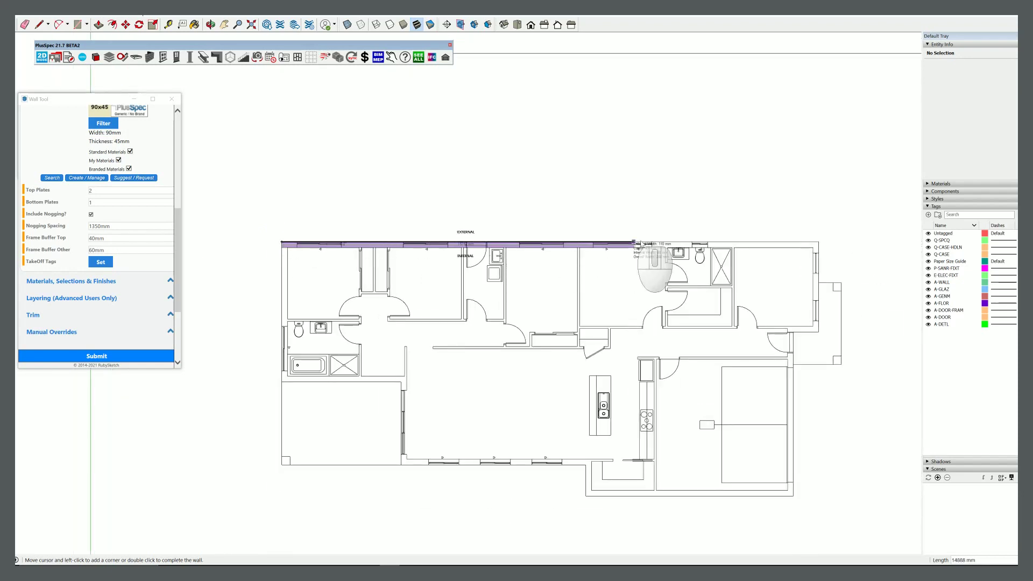
- Trace the external walls clockwise through every perimeter corner, finishing back at the top-left start
left_click(819, 243)
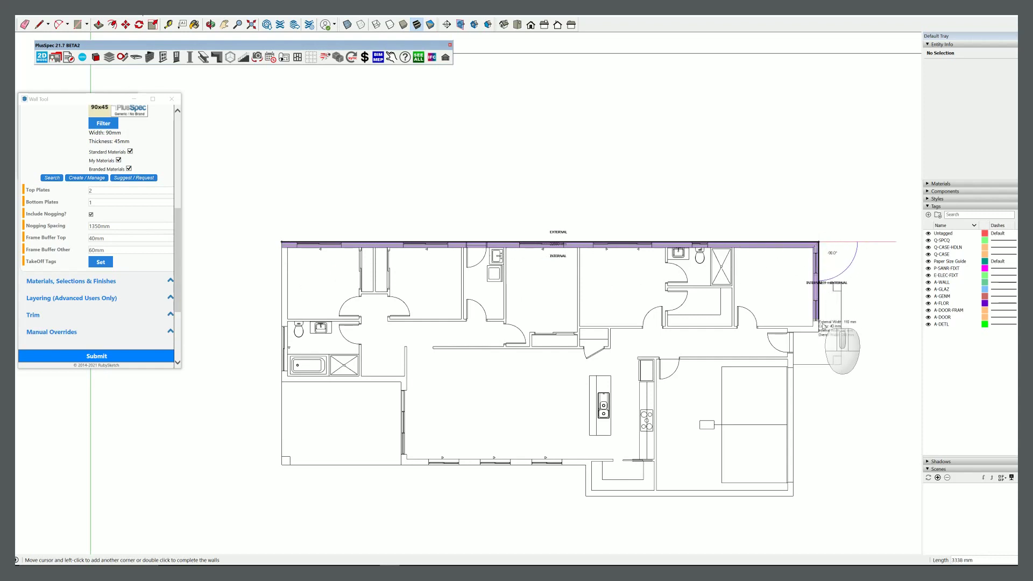
left_click(818, 330)
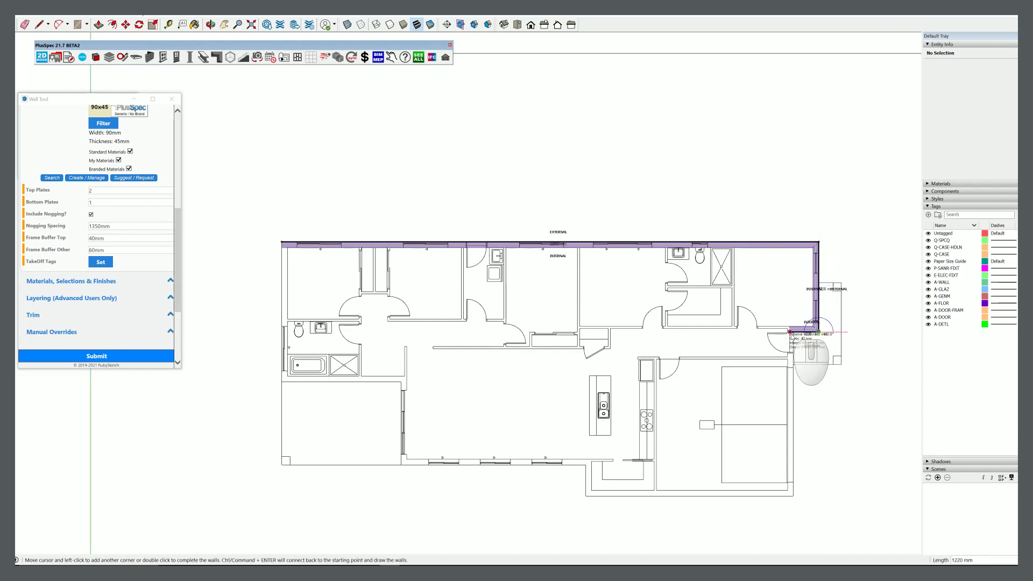
left_click(792, 332)
left_click(793, 494)
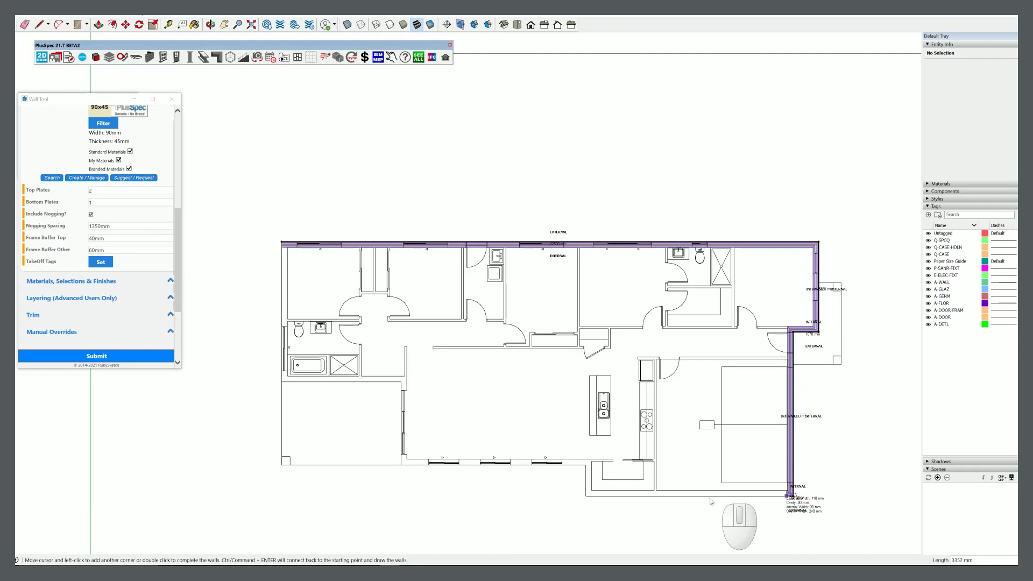
left_click(585, 494)
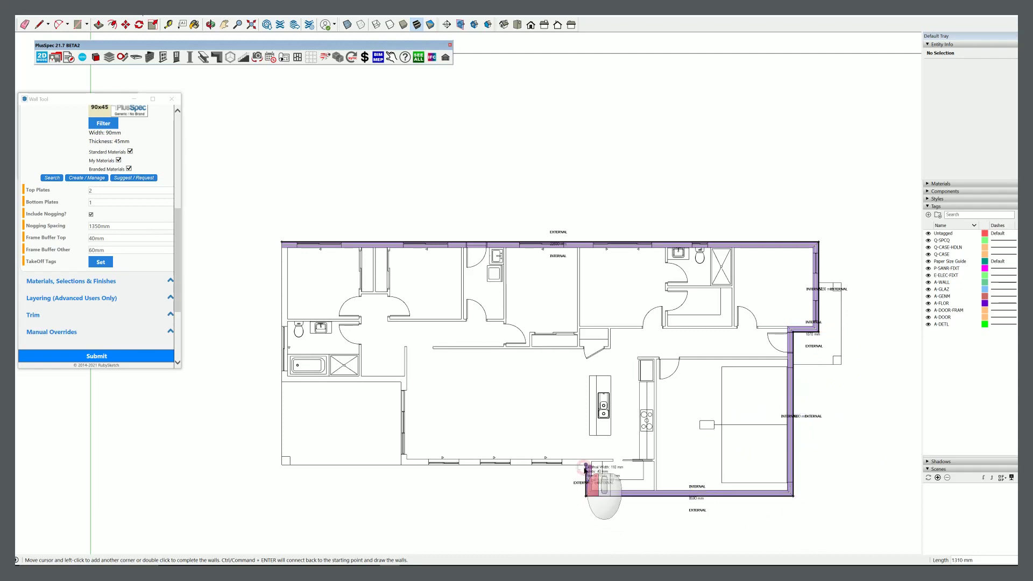
left_click(586, 468)
scroll(113, 266, "up", 5)
scroll(103, 212, "up", 3)
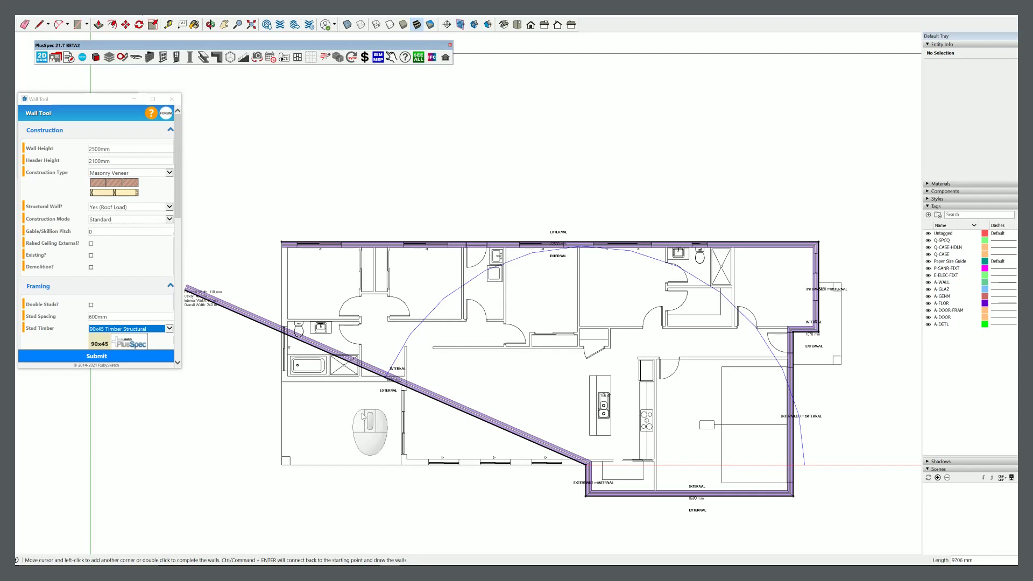
left_click(401, 466)
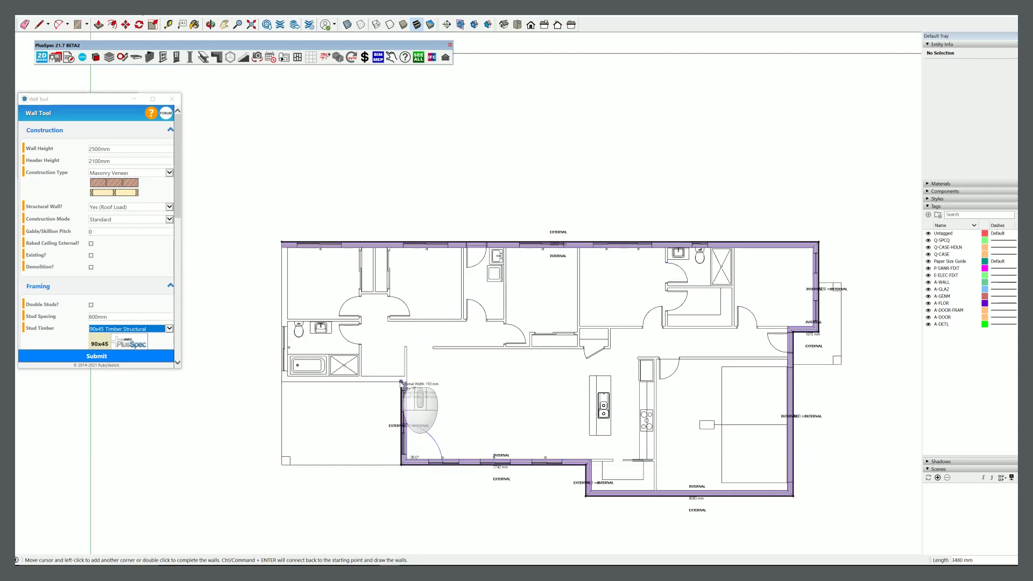
left_click(400, 380)
left_click(282, 379)
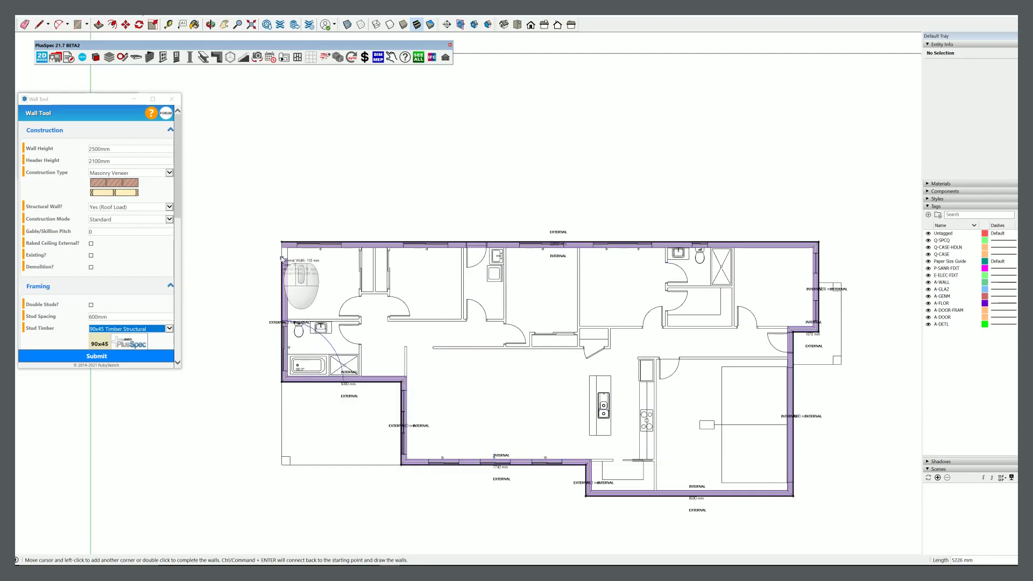
left_click(282, 242)
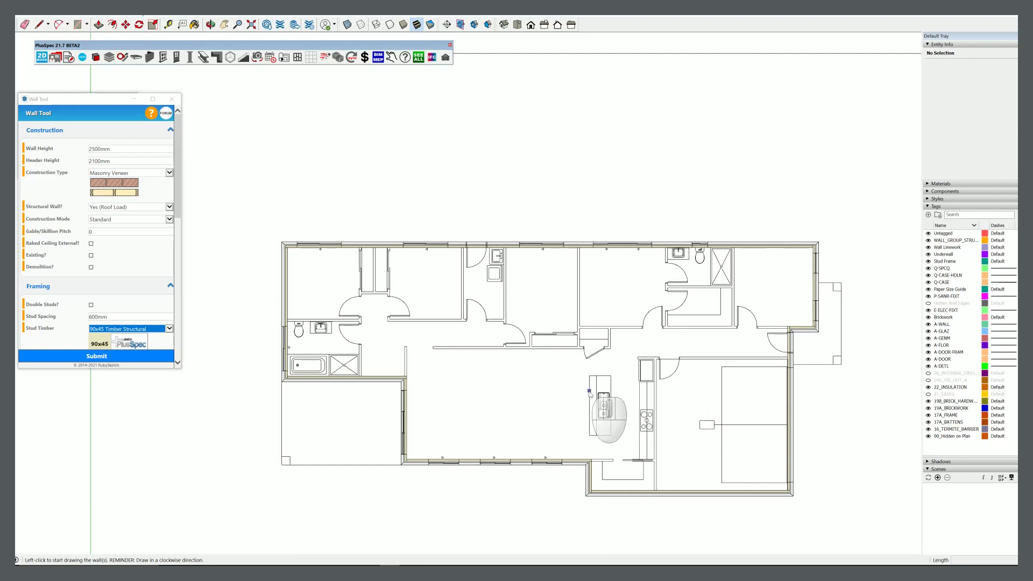
- Orbit to inspect the walls in 3D, return to 2D plan, and show the Levels list
middle_click_drag(589, 393, 587, 393)
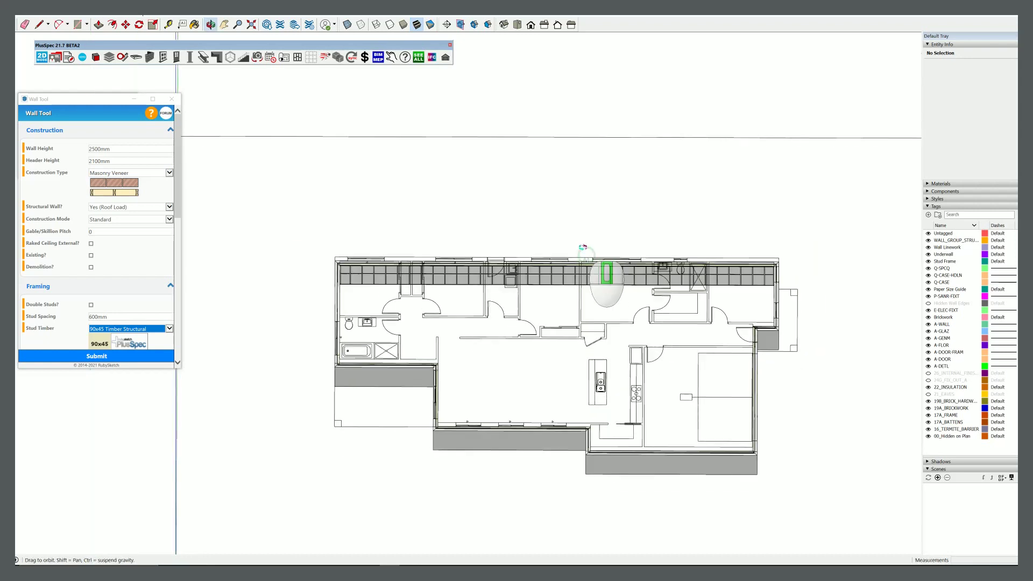
mouse_move(583, 250)
middle_mouse_down()
mouse_move(531, 166)
mouse_move(476, 113)
mouse_move(598, 144)
mouse_move(597, 160)
middle_mouse_up()
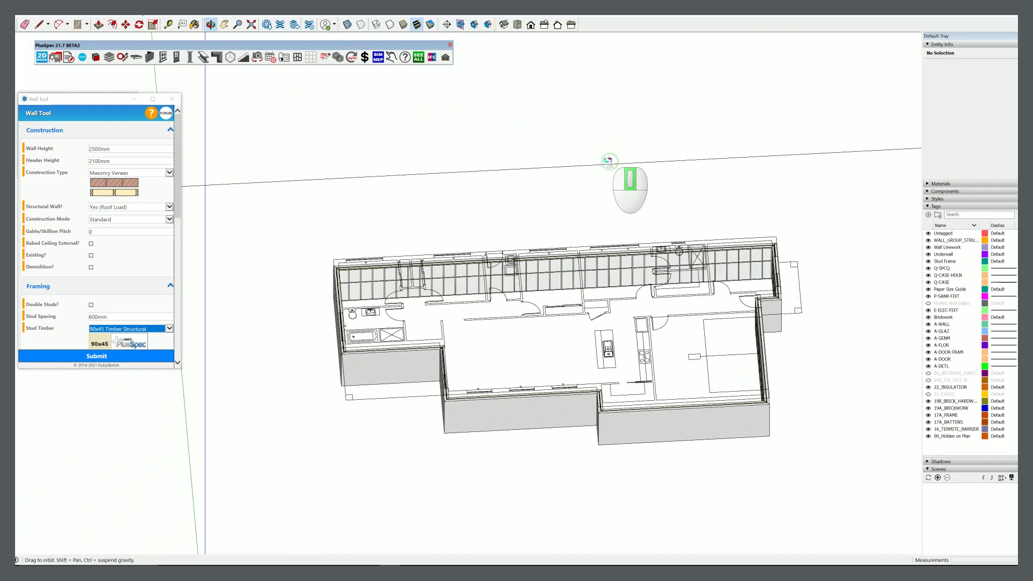
left_click(41, 57)
left_click(41, 57)
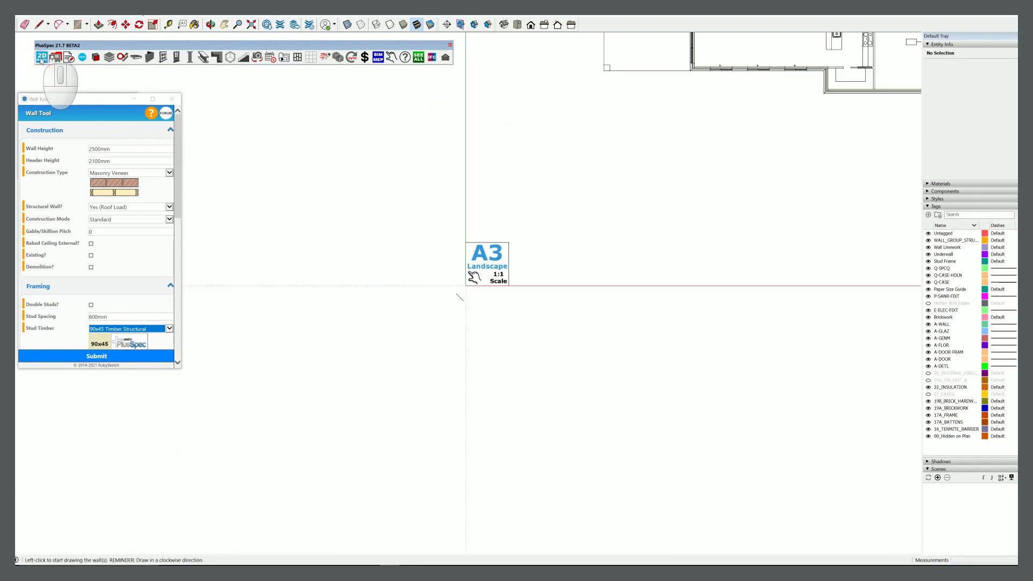
scroll(338, 419, "down", 3)
scroll(360, 409, "down", 2)
scroll(533, 293, "up", 2)
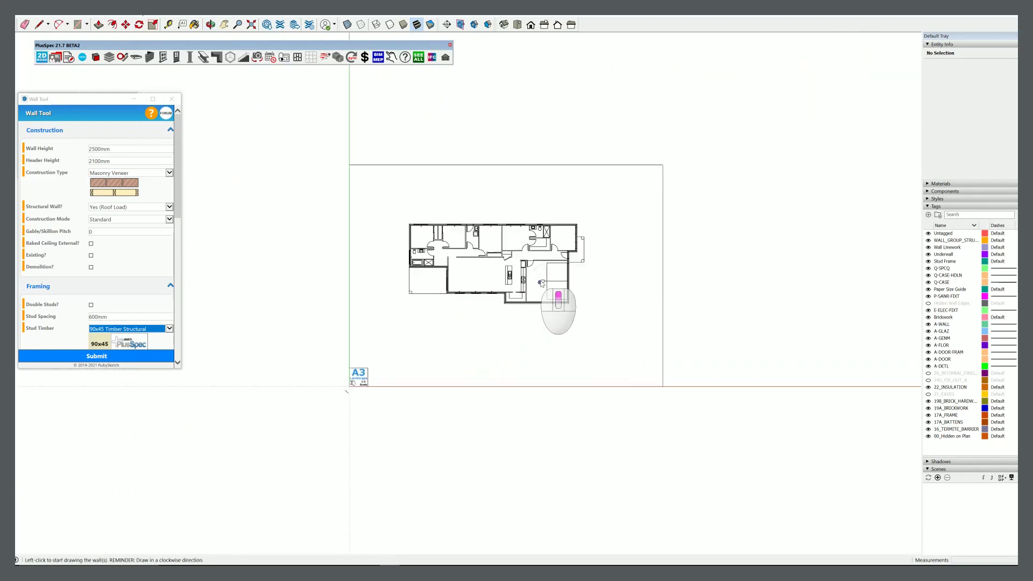
scroll(572, 240, "up", 2)
scroll(572, 239, "up", 2)
key("space")
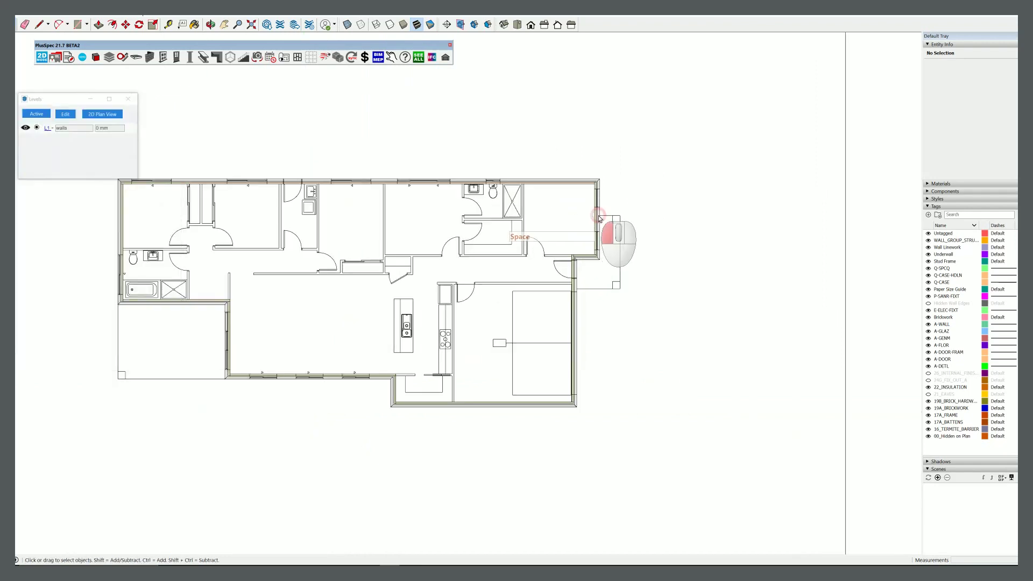
- Set the selected end walls to Gable construction with a 25-degree pitch, then check them in 3D
left_click(599, 218)
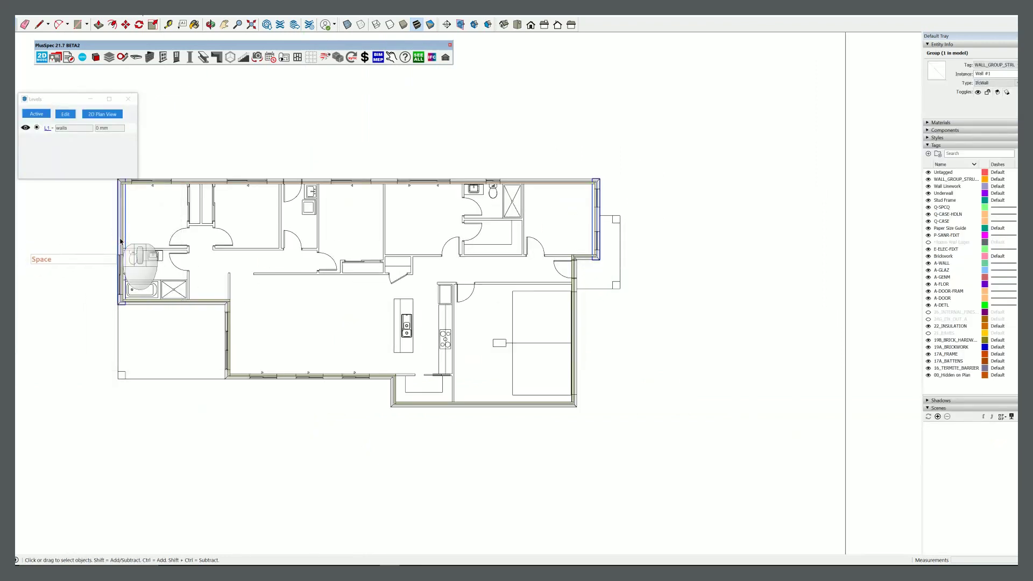
key("w")
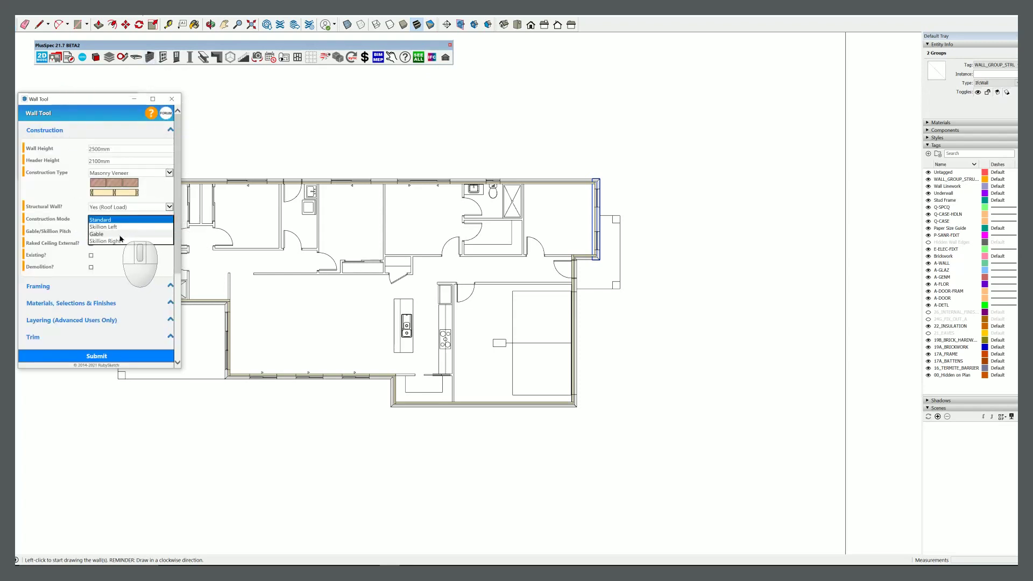
left_click(119, 235)
left_click(79, 245)
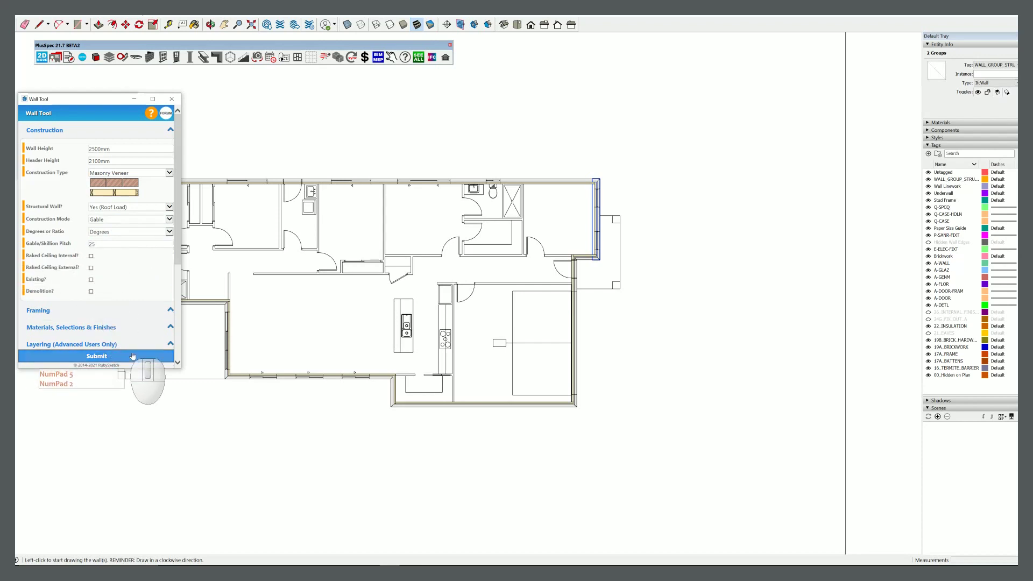
scroll(502, 342, "down", 2)
middle_click_drag(502, 343, 604, 81)
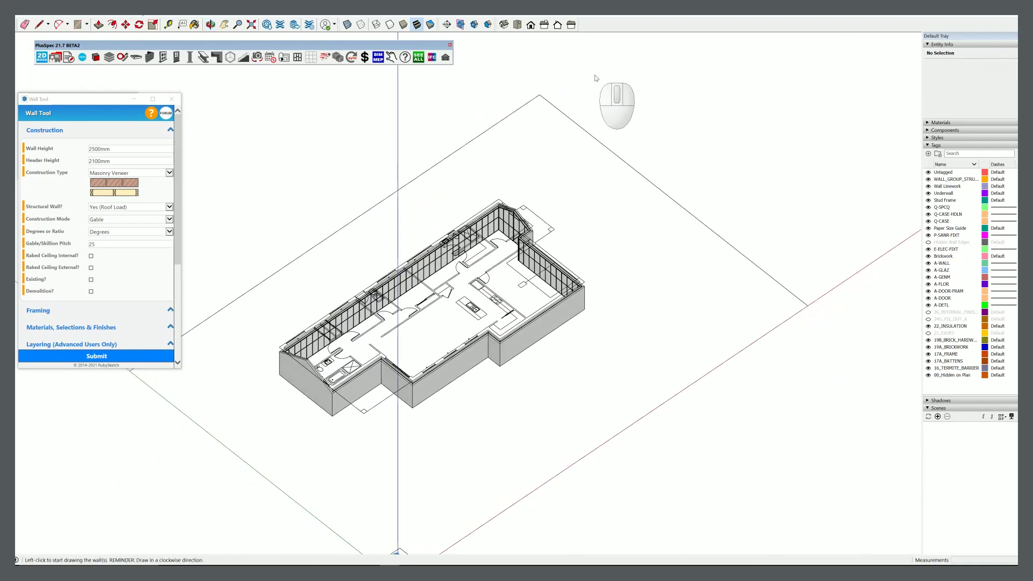
left_click(518, 25)
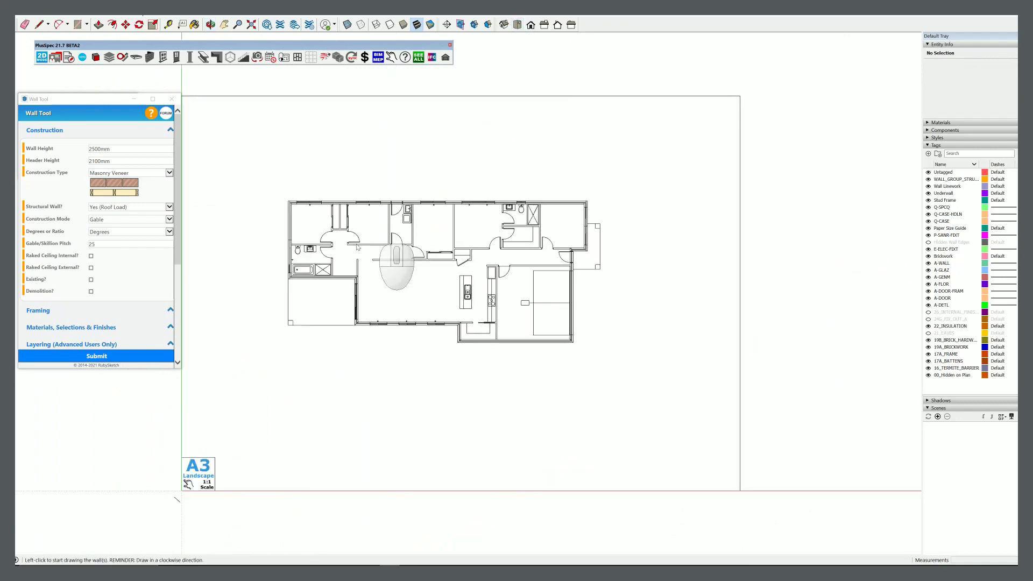
scroll(281, 252, "up", 3)
scroll(288, 253, "up", 1)
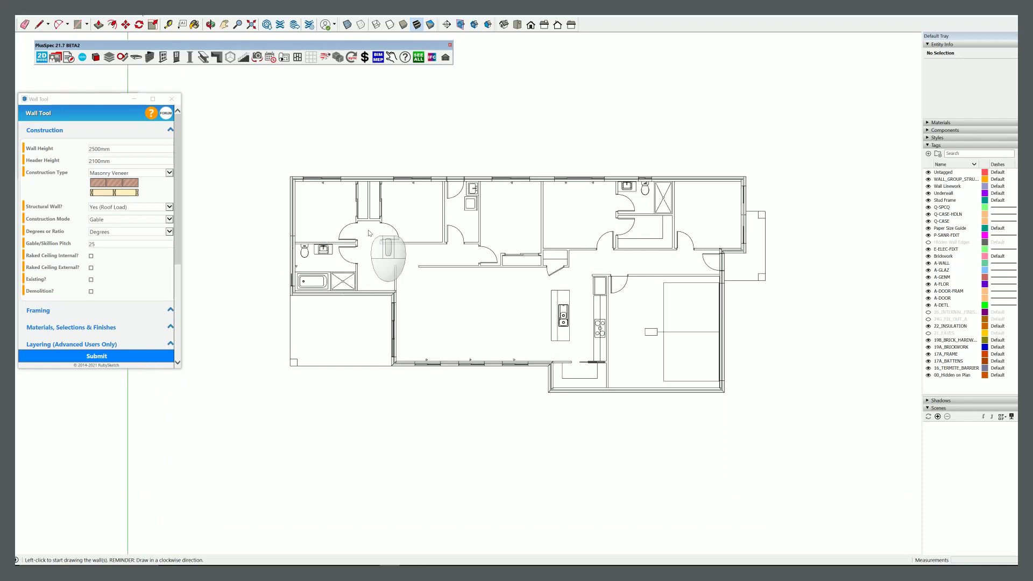
scroll(368, 234, "up", 2)
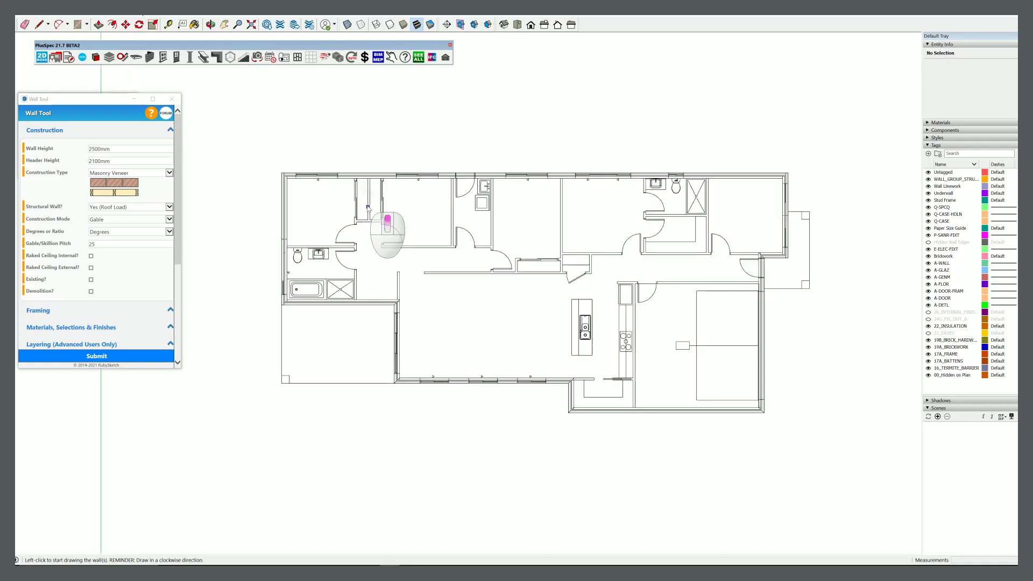
scroll(361, 173, "up", 2)
- Choose PlusSpec WINDOWS/DOORS > Add Window from the top wall's context menu
right_click(362, 167)
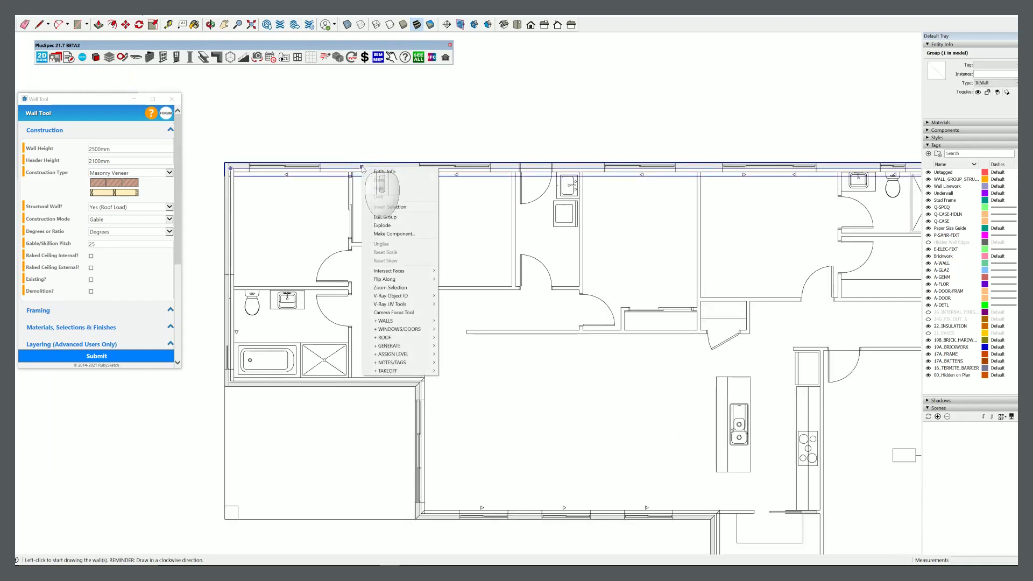
mouse_move(398, 329)
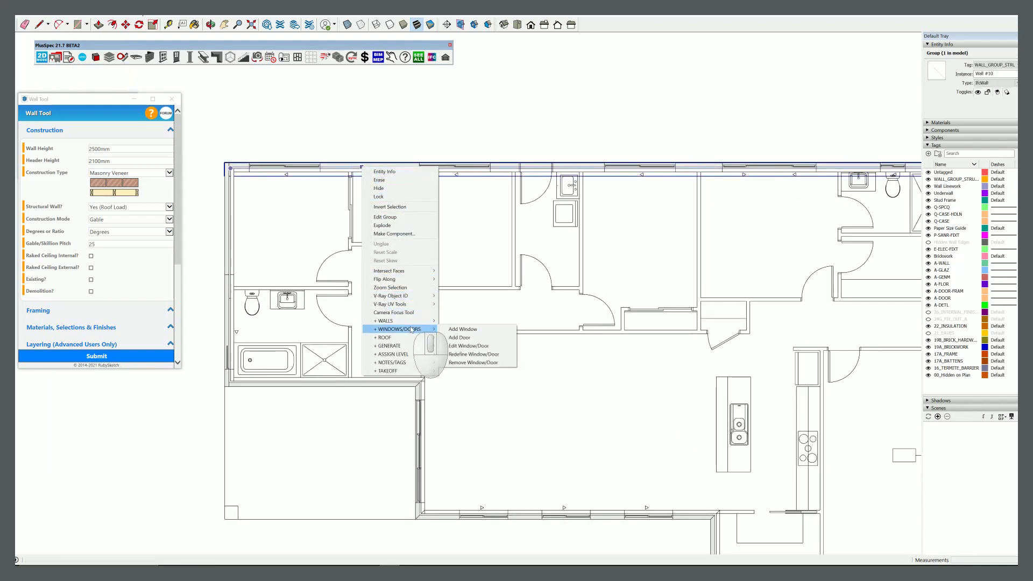
left_click(462, 329)
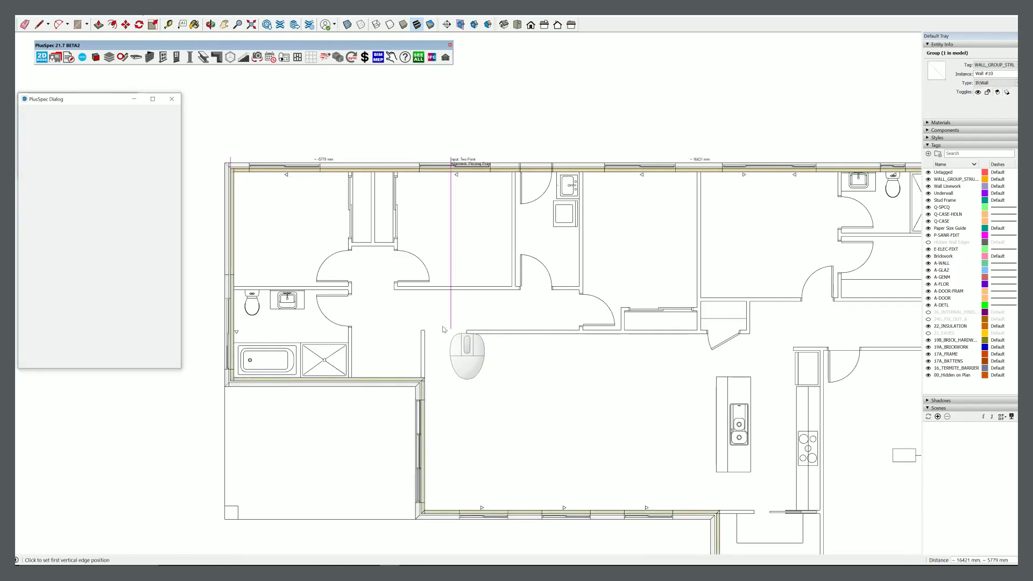
scroll(116, 244, "down", 4)
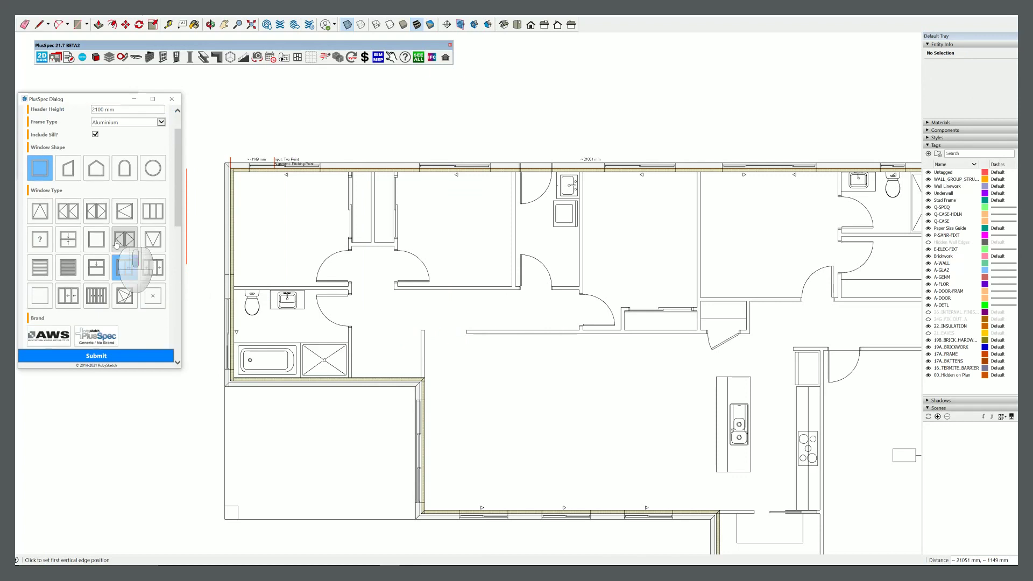
scroll(115, 244, "down", 3)
scroll(113, 246, "down", 3)
scroll(109, 247, "down", 2)
scroll(98, 250, "down", 3)
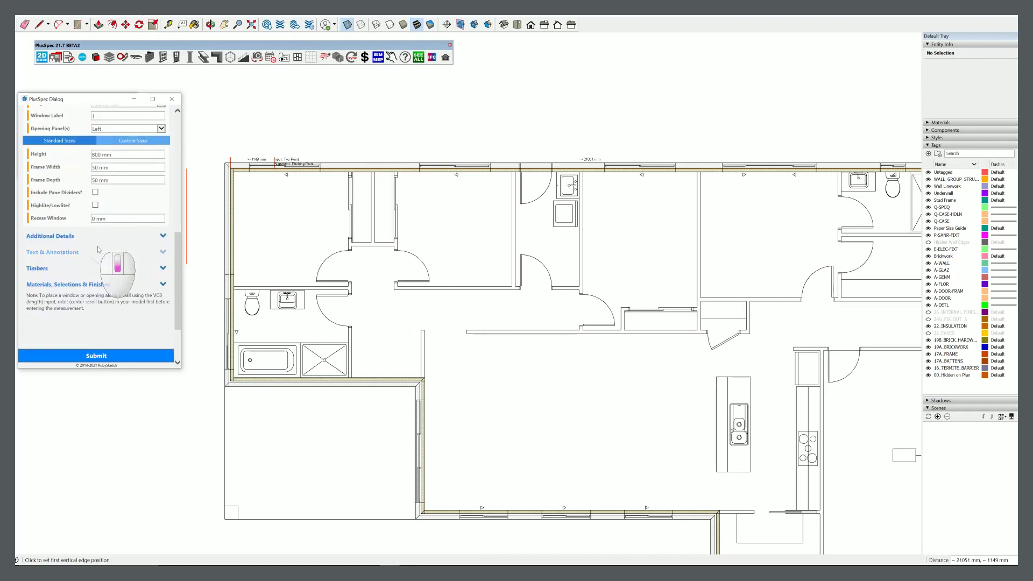
- Expand the window's Timbers section to show the Opening Header and double LVL header timber
left_click(46, 274)
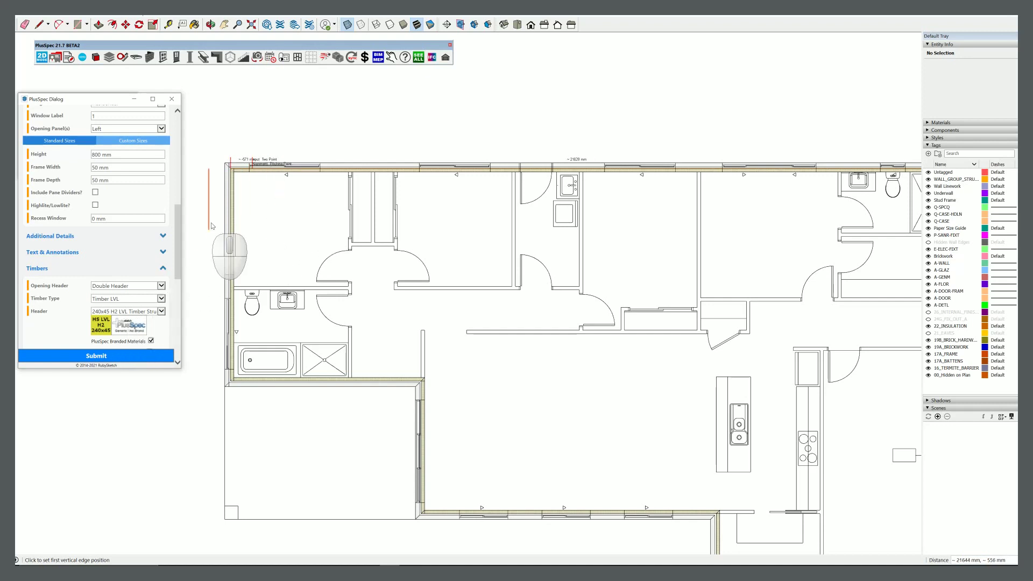
scroll(248, 167, "up", 2)
scroll(249, 167, "up", 1)
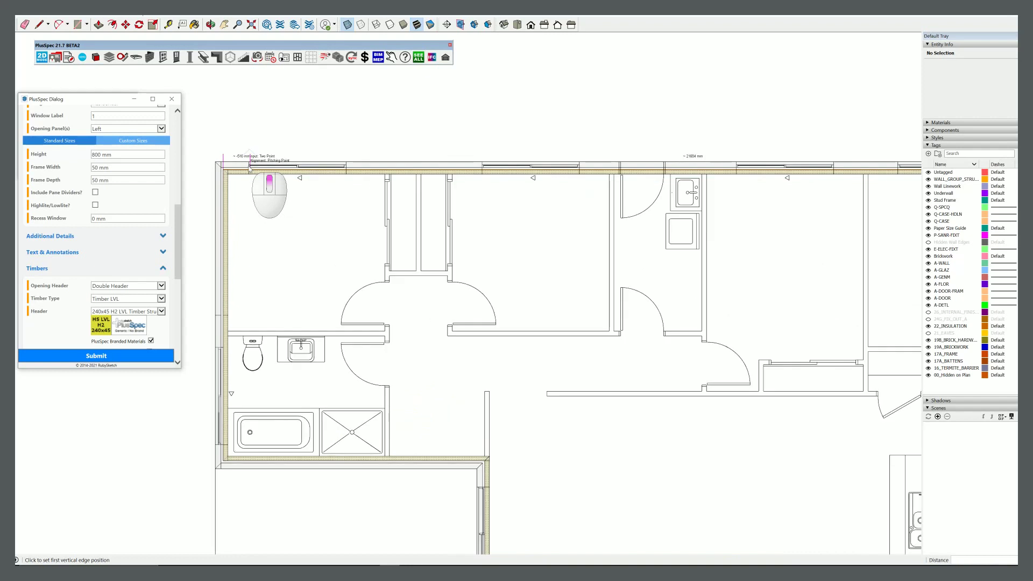
scroll(249, 166, "up", 3)
scroll(250, 166, "up", 2)
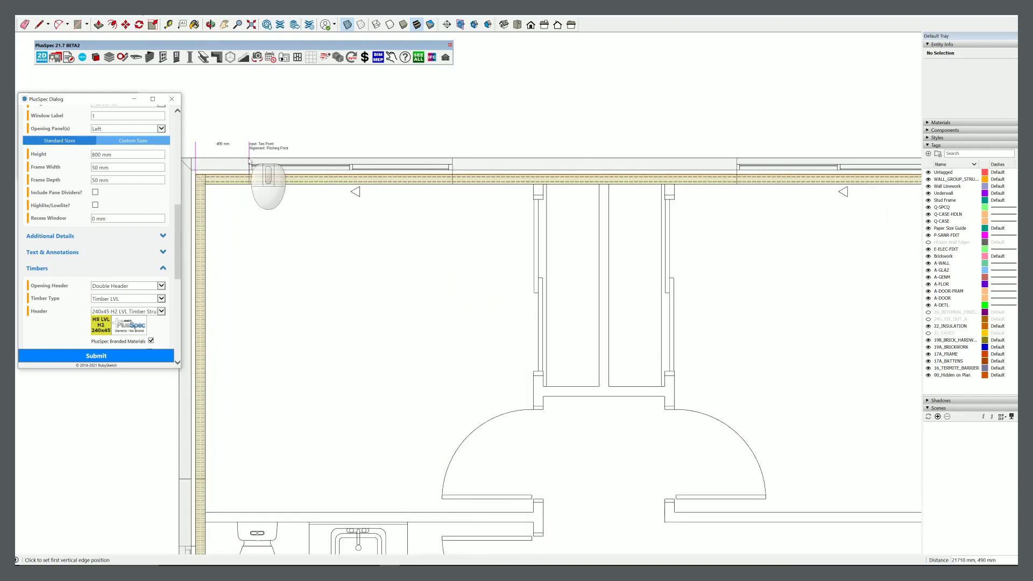
- Place several two-point windows along the top wall, including one 2460 mm wide opening
left_click(249, 167)
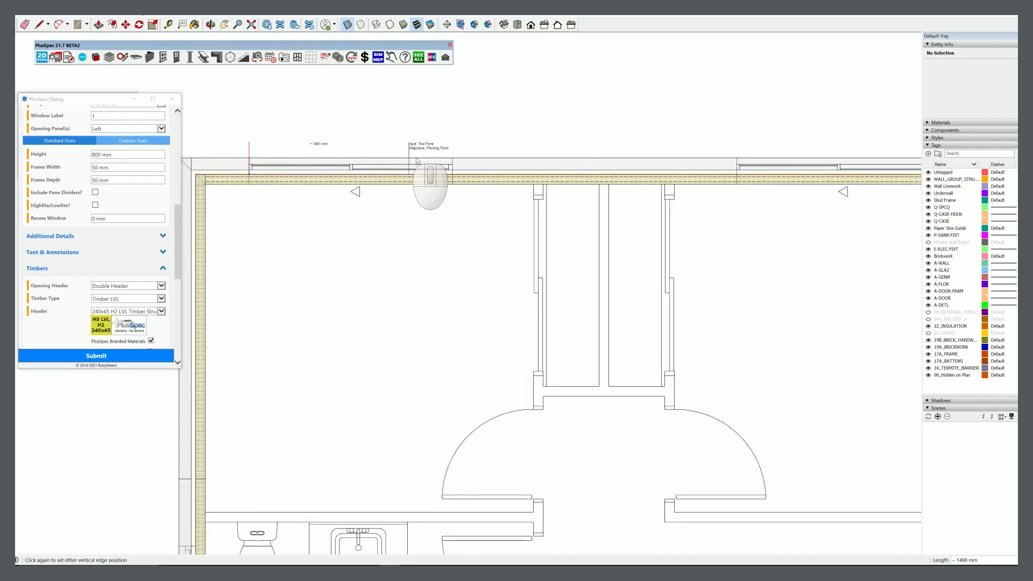
left_click(454, 163)
scroll(339, 192, "down", 2)
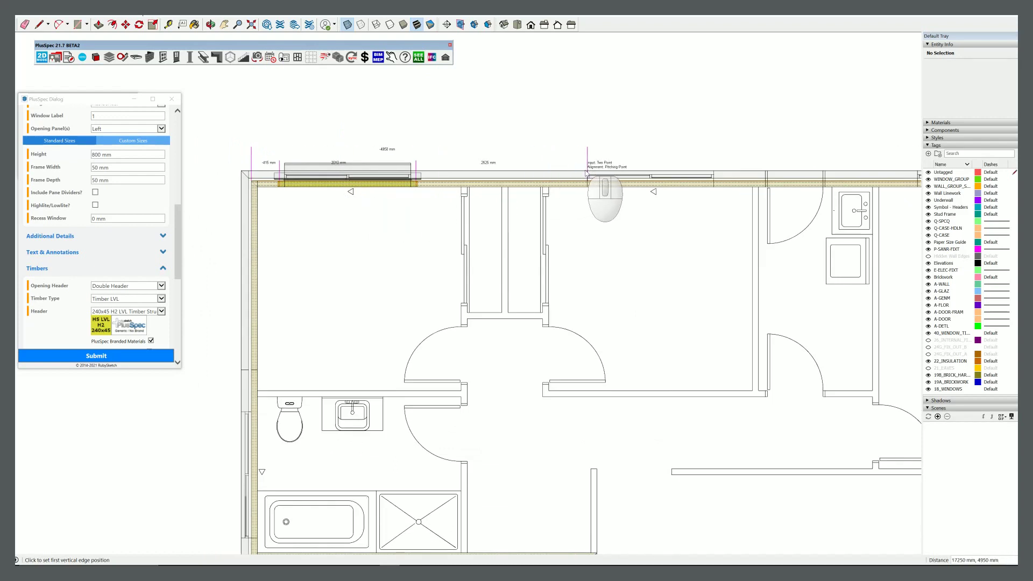
left_click(587, 171)
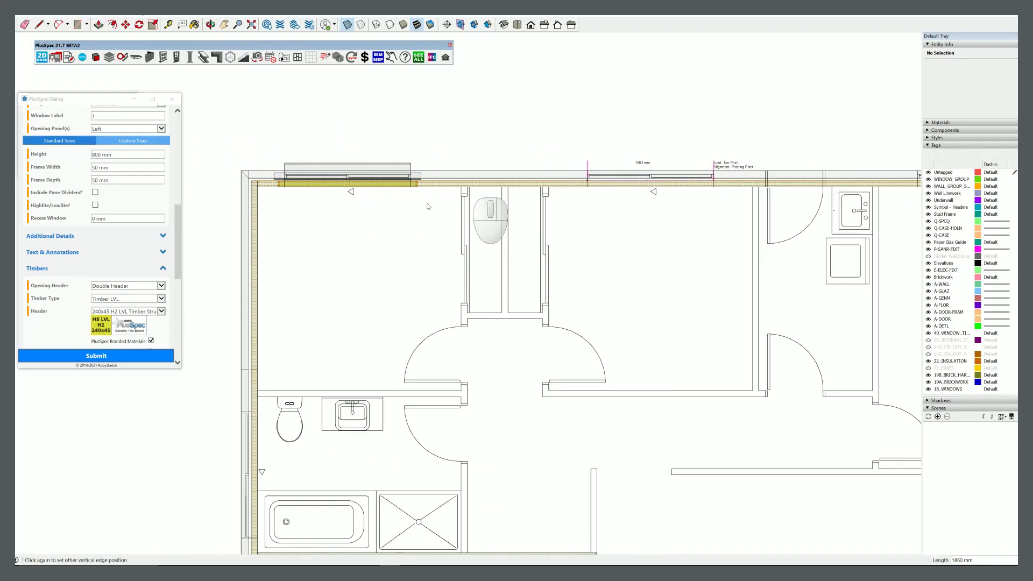
scroll(316, 240, "down", 2)
scroll(316, 241, "down", 2)
scroll(316, 240, "down", 2)
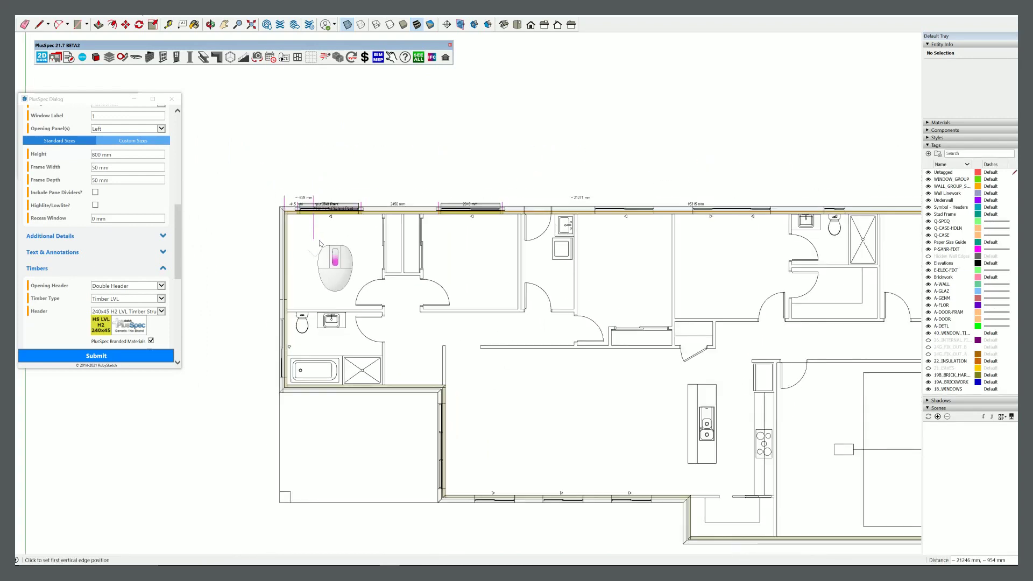
scroll(569, 238, "up", 3)
scroll(586, 211, "up", 3)
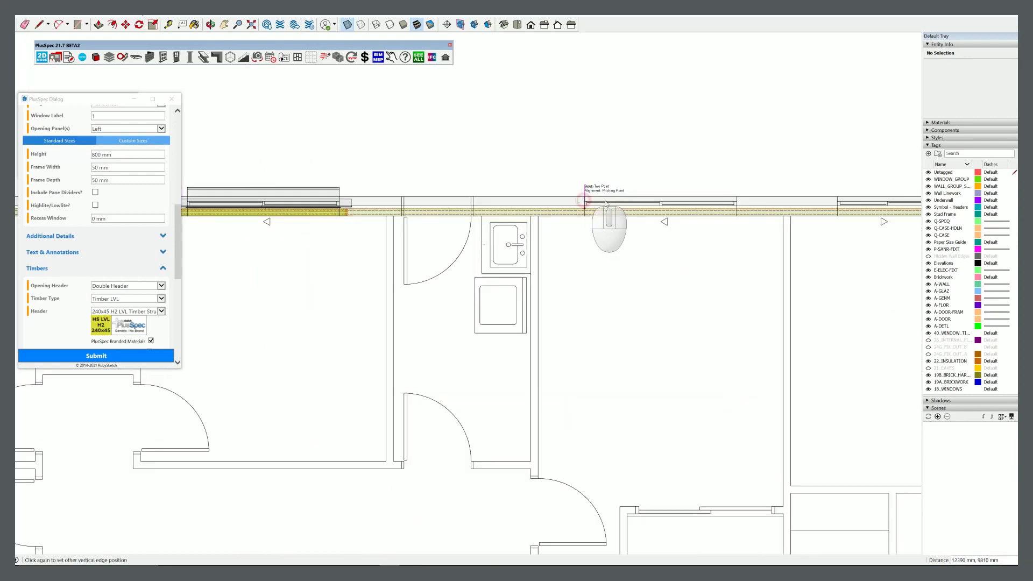
left_click(736, 198)
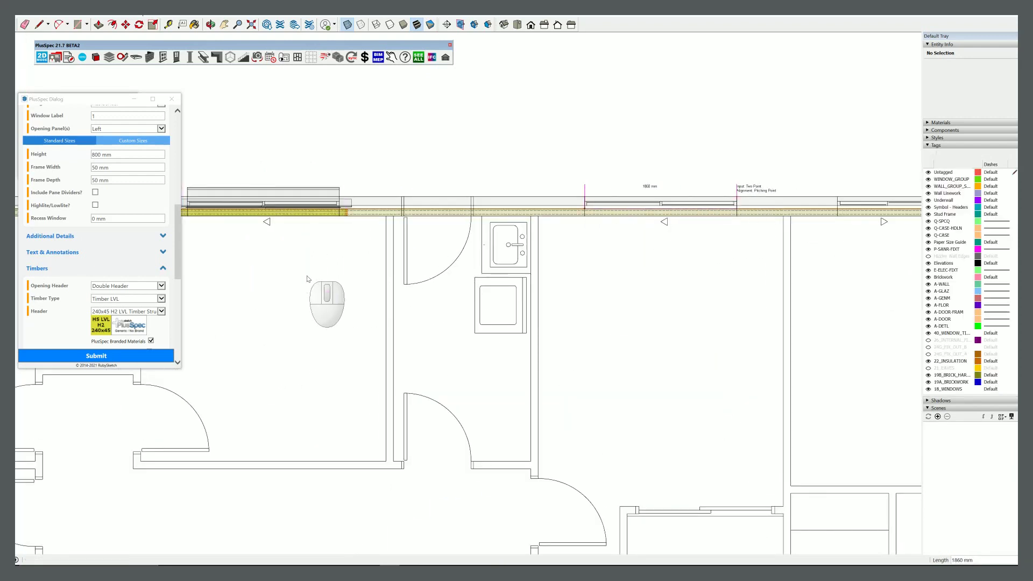
scroll(306, 278, "down", 2)
scroll(597, 267, "down", 1)
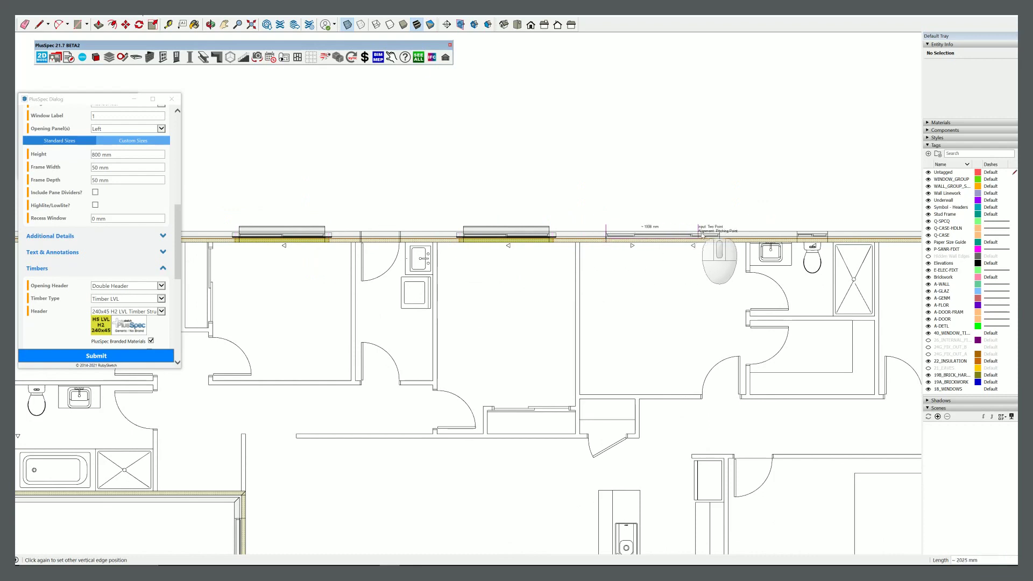
left_click(720, 234)
left_click(771, 246)
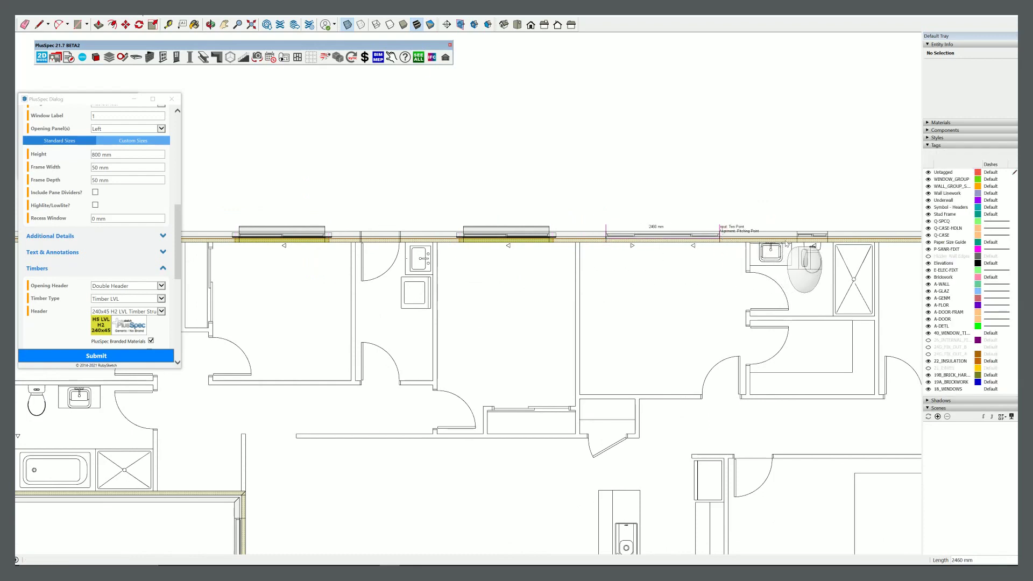
scroll(115, 247, "down", 2)
scroll(115, 247, "down", 1)
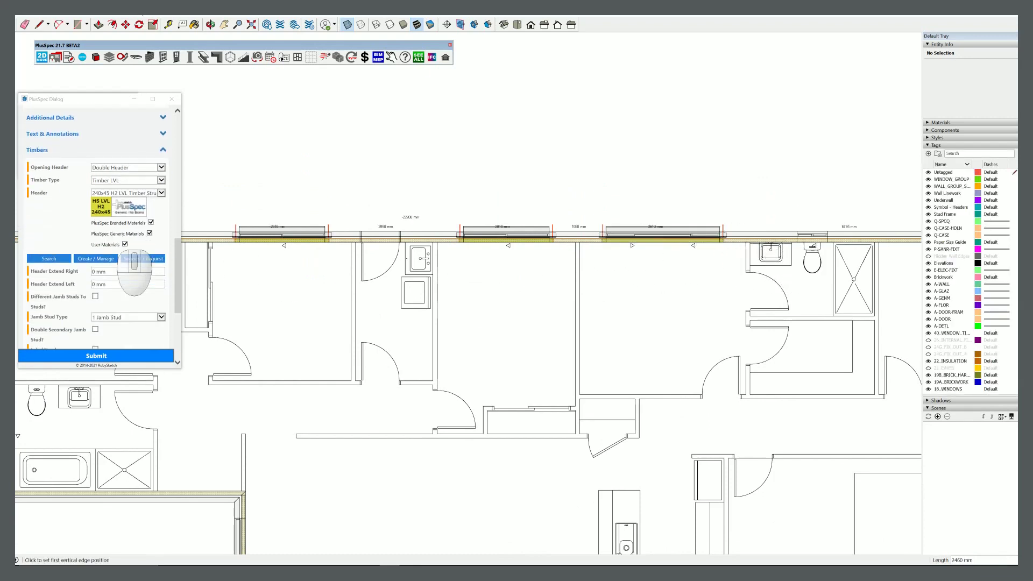
scroll(136, 270, "up", 2)
scroll(135, 271, "up", 1)
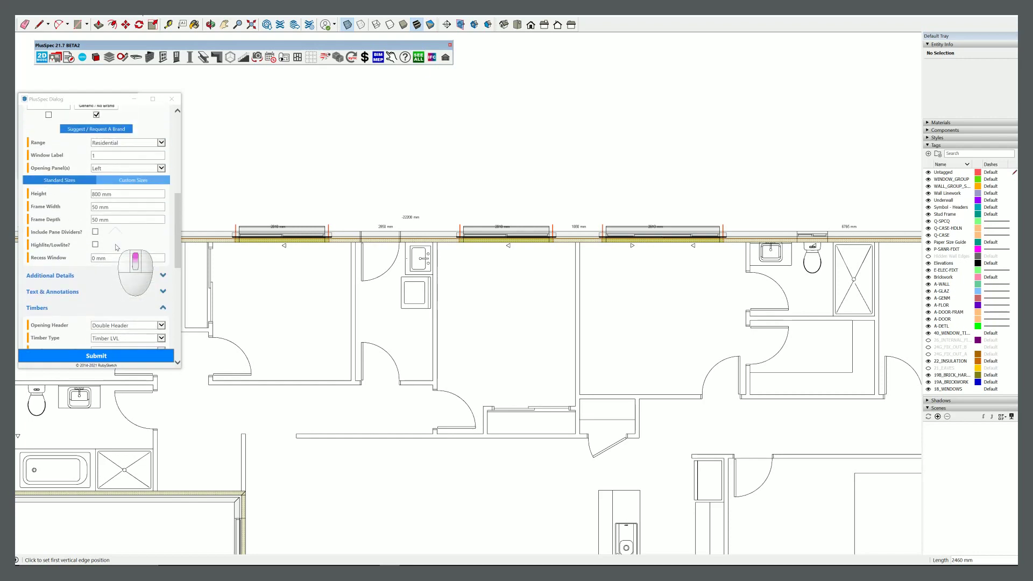
scroll(135, 266, "up", 1)
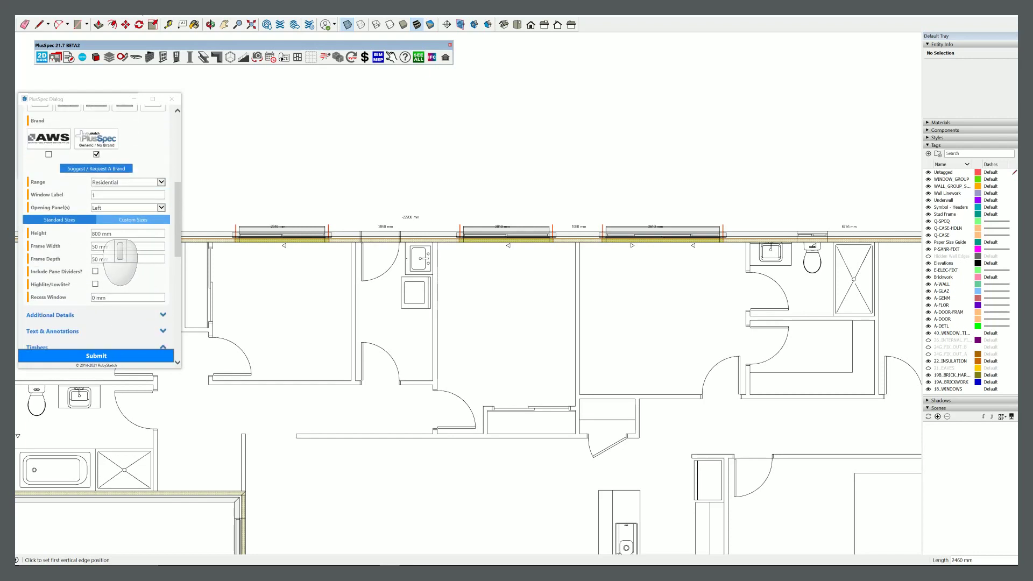
- Edit the window height, then mark the first edge of a window near the top wall's right end
double_click(93, 233)
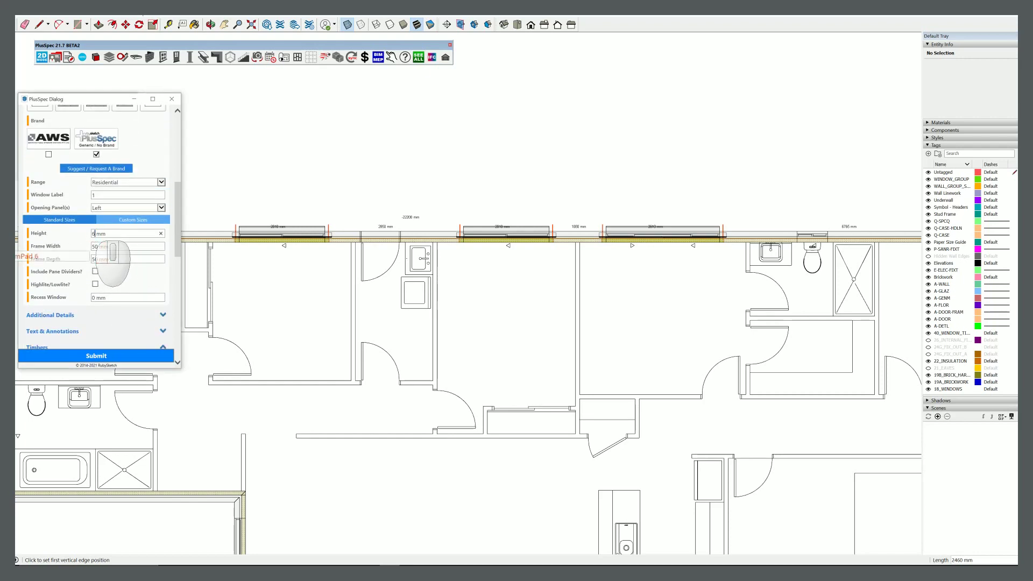
scroll(114, 257, "down", 2)
scroll(105, 275, "down", 1)
left_click(795, 235)
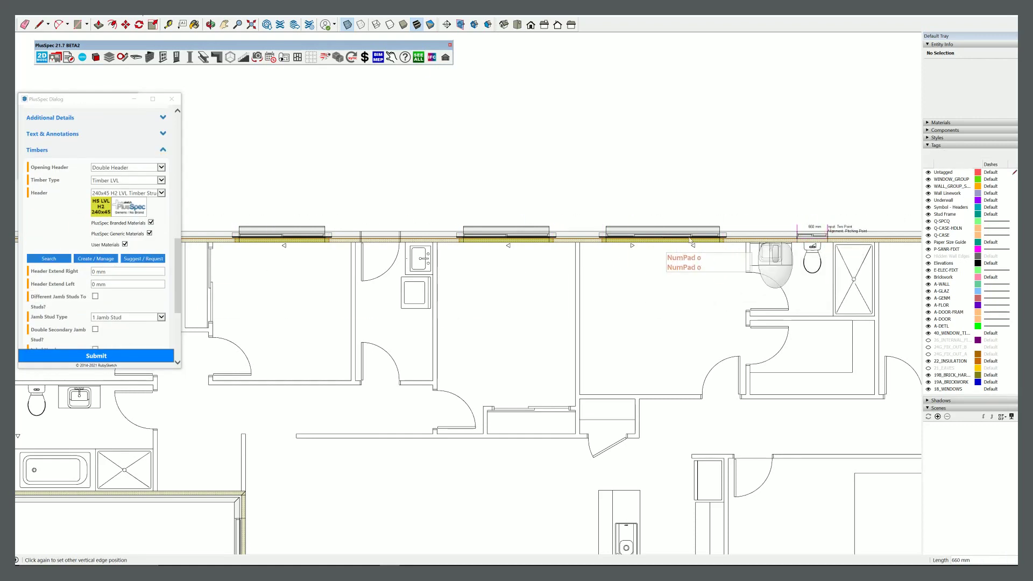
scroll(373, 266, "down", 2)
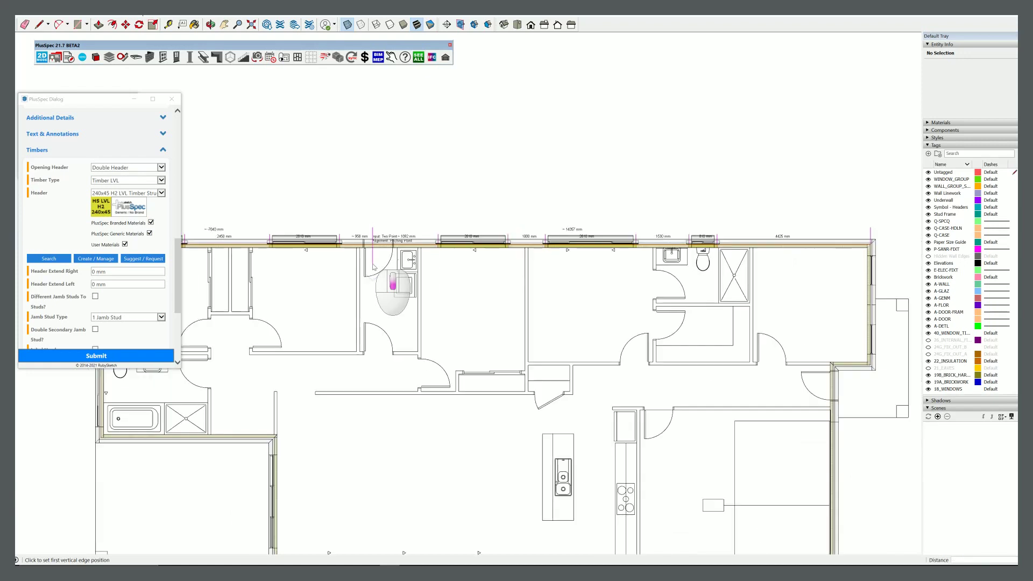
scroll(372, 267, "down", 2)
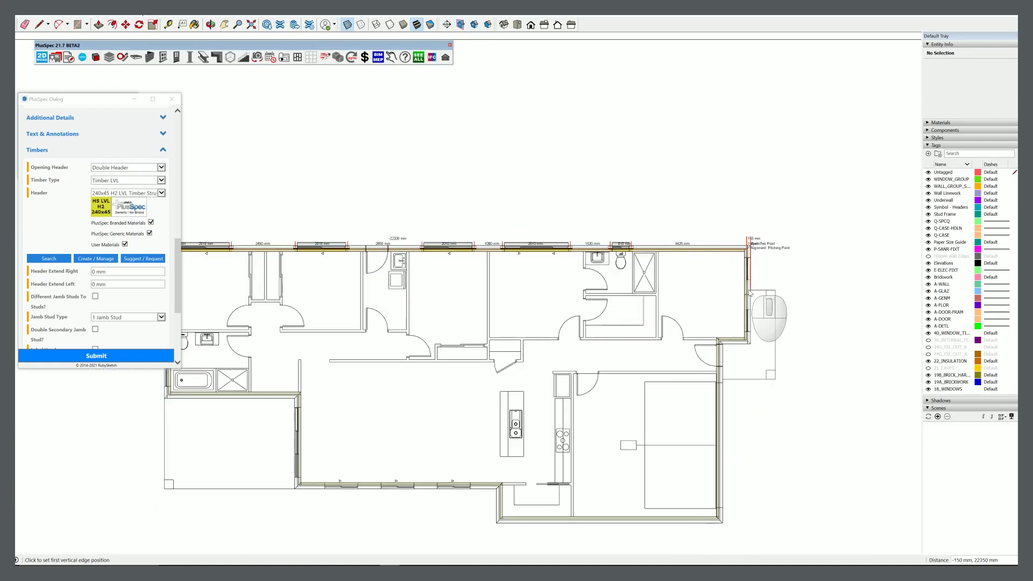
scroll(749, 295, "up", 2)
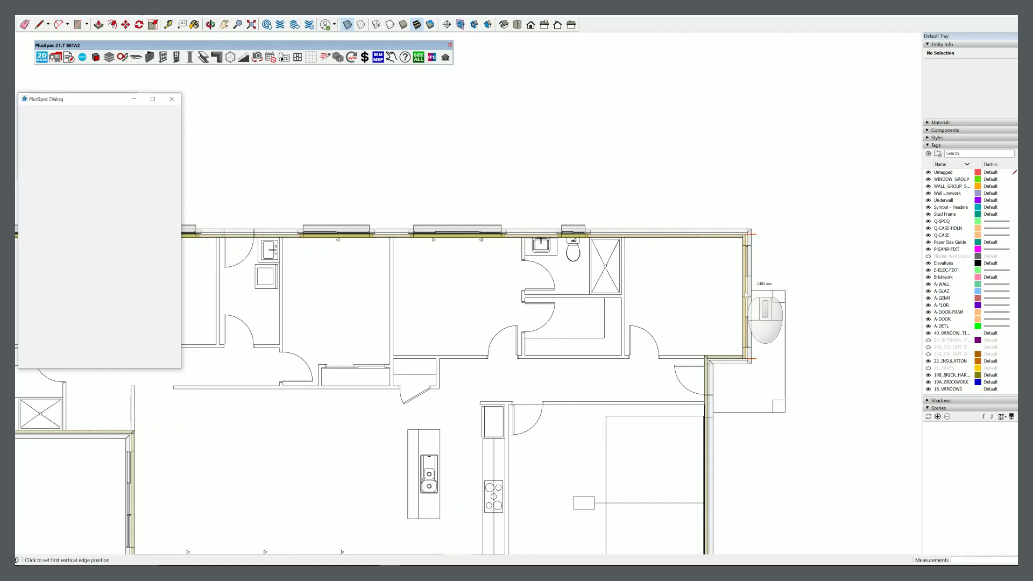
scroll(165, 234, "down", 3)
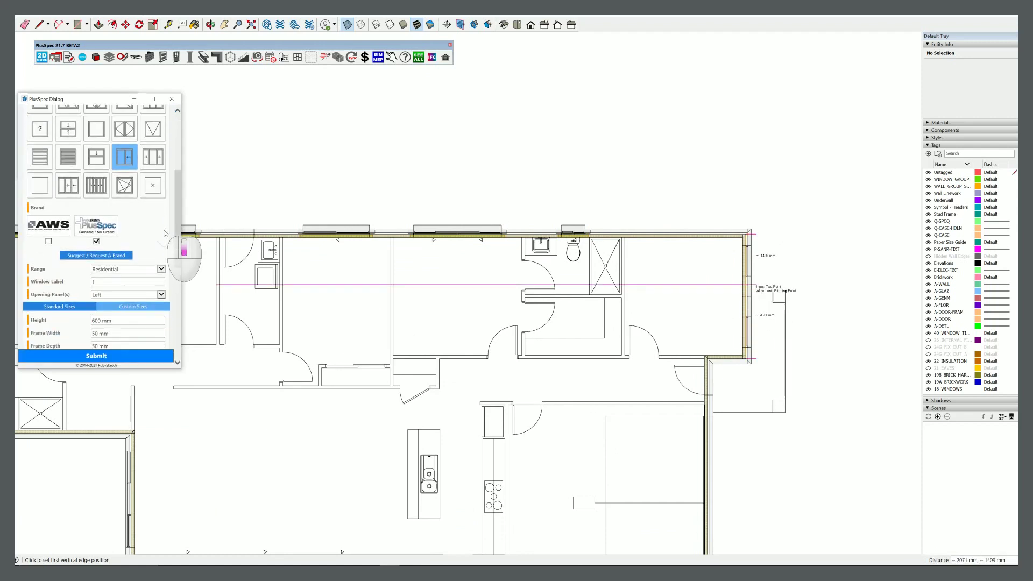
scroll(164, 234, "down", 1)
scroll(165, 233, "down", 1)
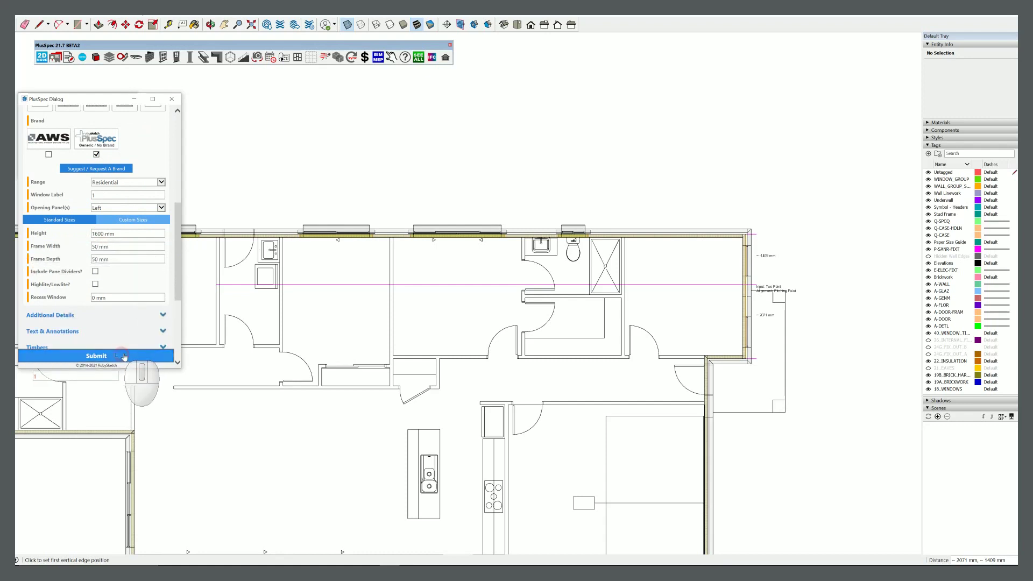
- Place two 1600 mm high windows along the right-hand end wall
left_click(748, 245)
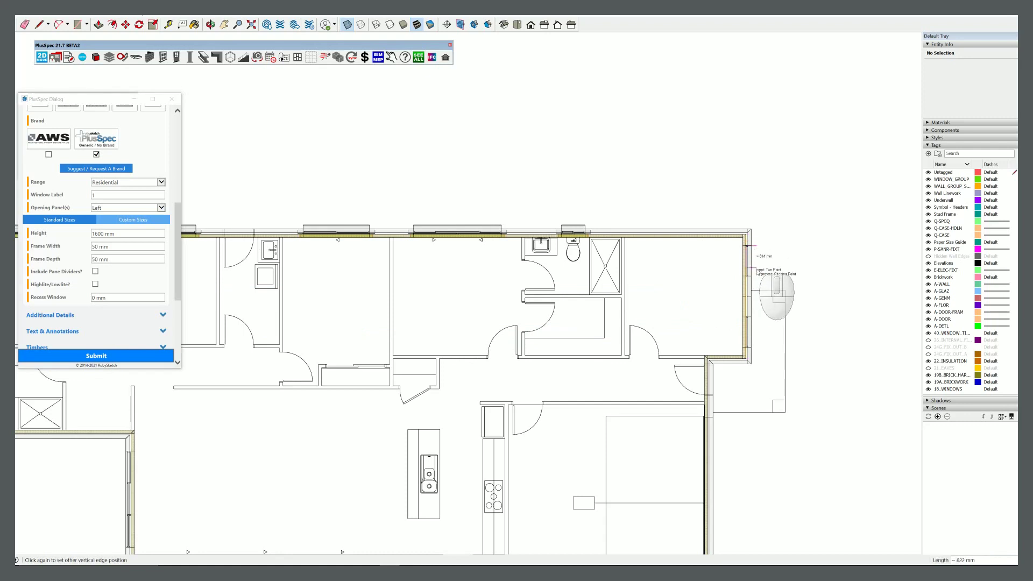
left_click(748, 279)
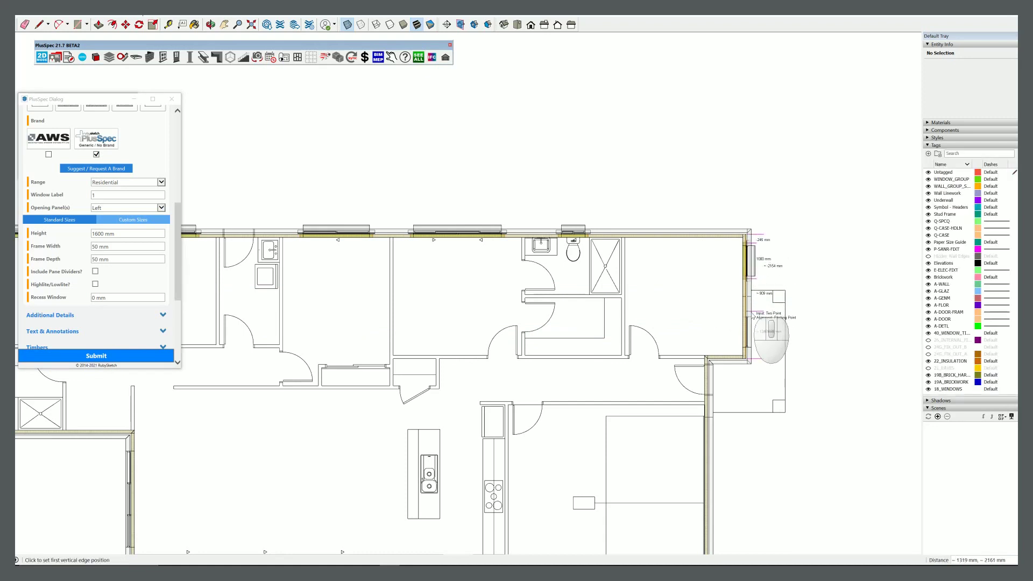
left_click(751, 319)
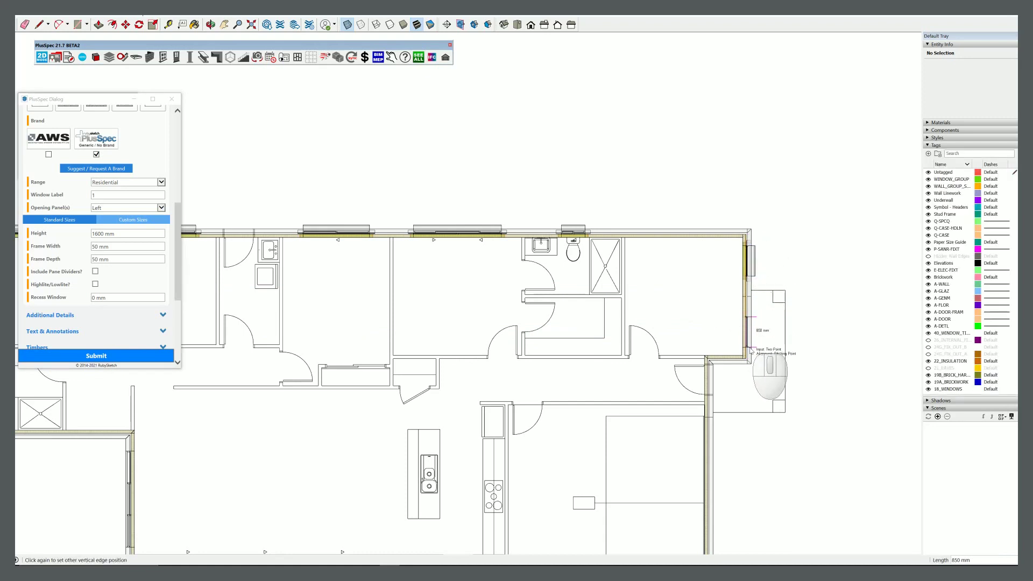
left_click(749, 349)
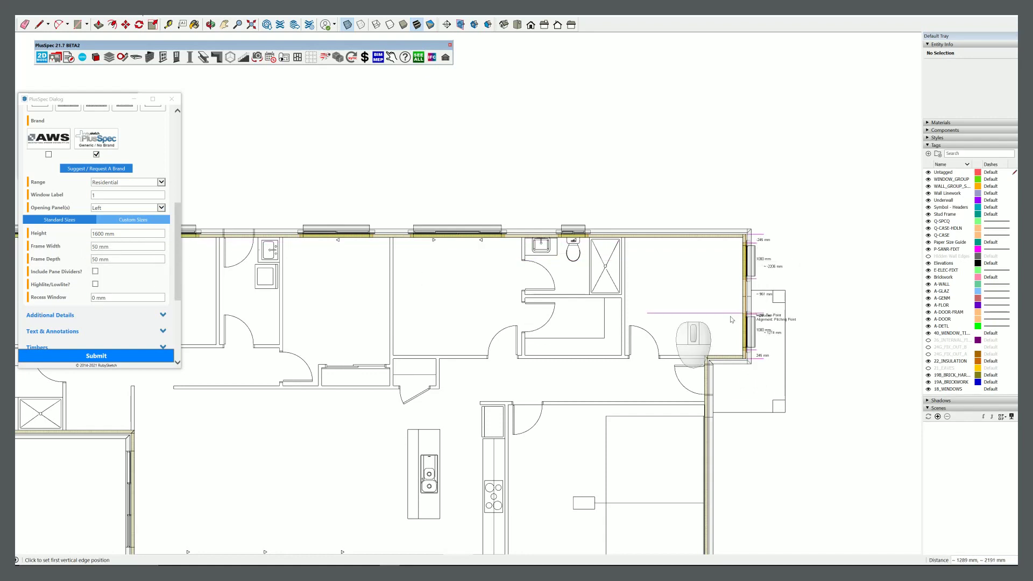
scroll(731, 319, "down", 3)
scroll(761, 323, "down", 2)
scroll(749, 369, "up", 2)
scroll(733, 357, "up", 3)
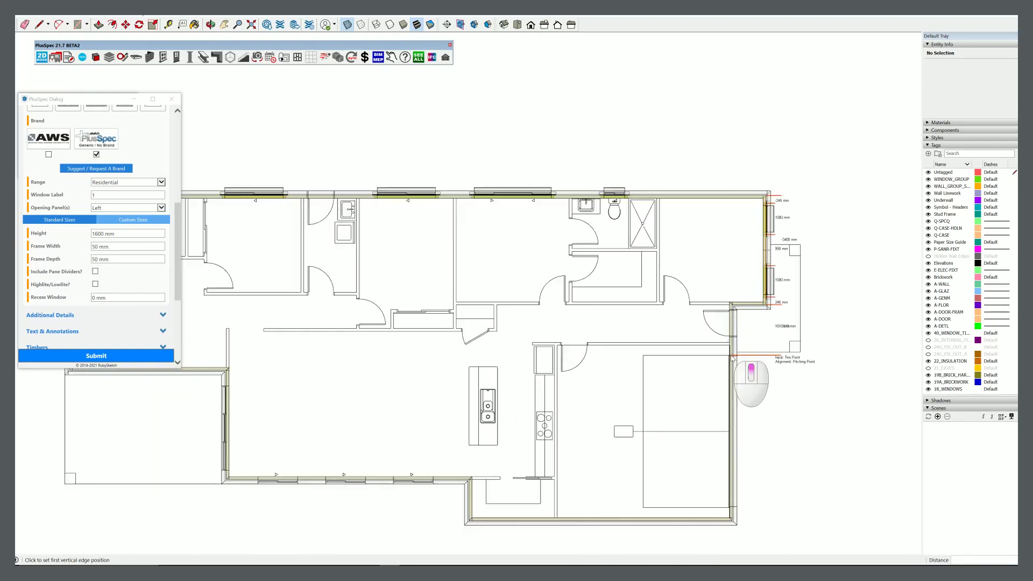
- Start Add Door on the right wall with external door styles and mark an opening
right_click(732, 355)
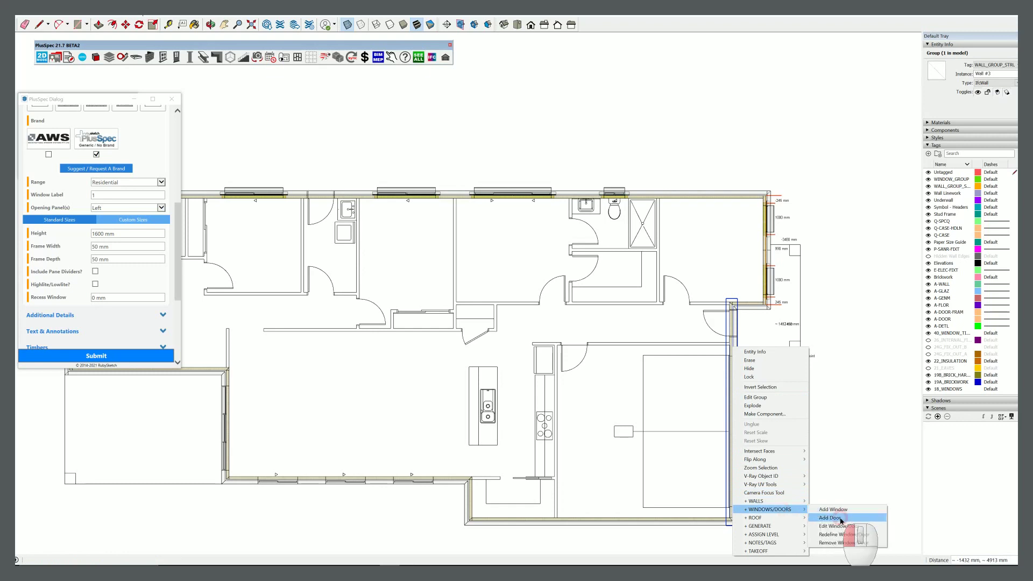
left_click(839, 525)
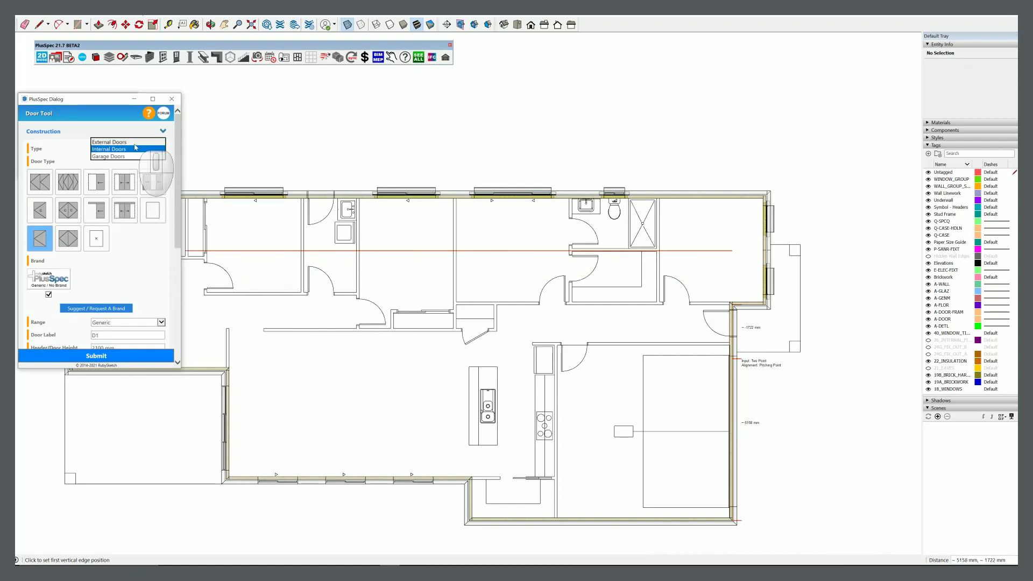
left_click(129, 142)
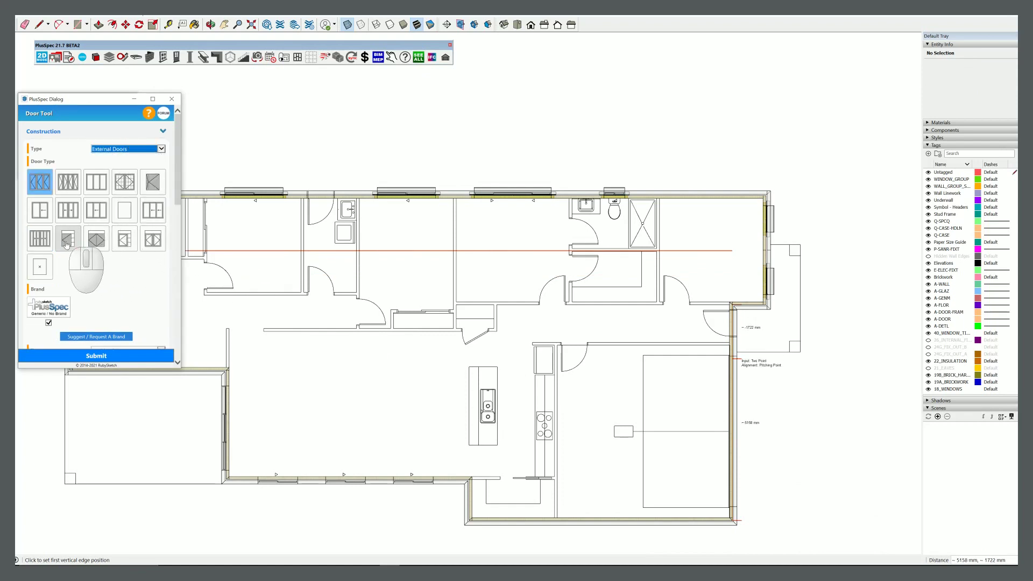
scroll(731, 307, "up", 2)
scroll(730, 304, "up", 2)
scroll(729, 301, "up", 2)
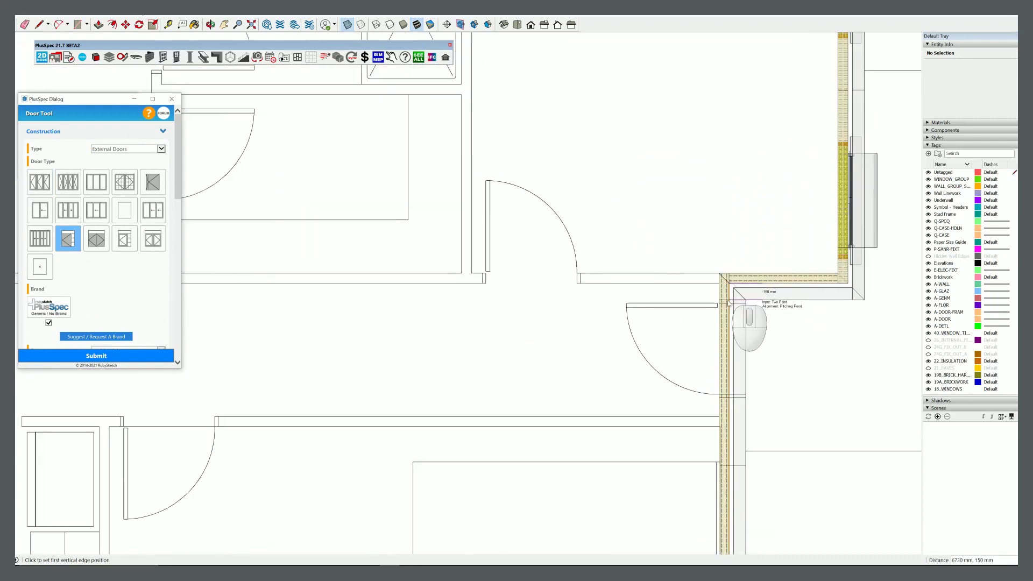
left_click(725, 305)
type("820")
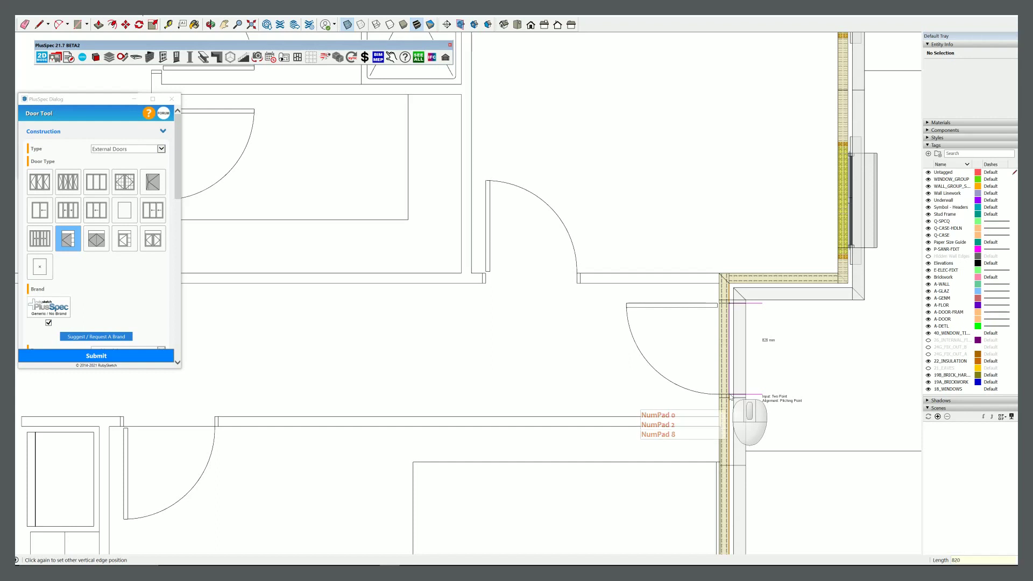
left_click(730, 398)
scroll(693, 372, "down", 2)
scroll(662, 355, "down", 2)
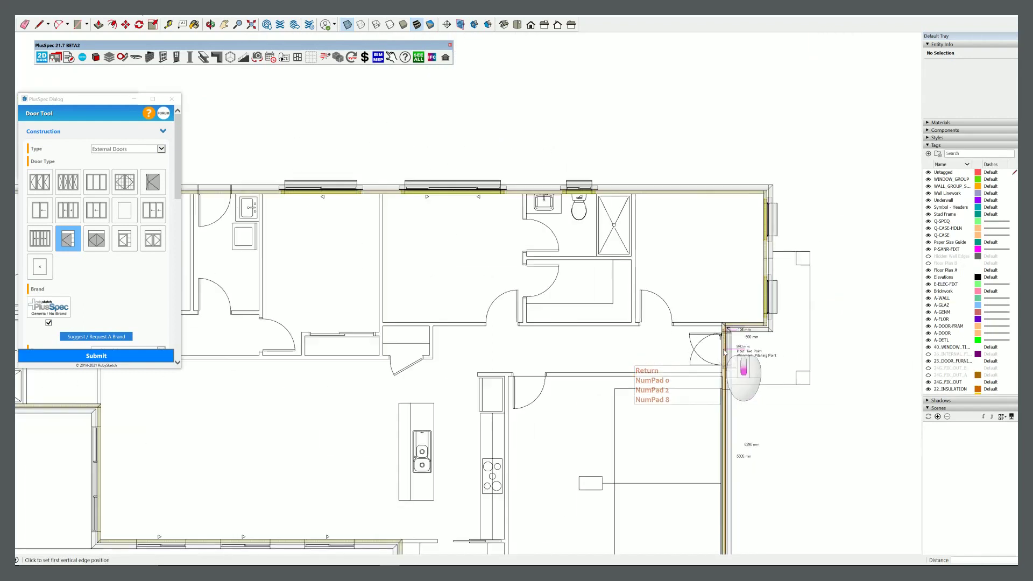
scroll(628, 344, "down", 2)
- Switch the door type to Garage Doors and place a 4860 mm garage door
left_click(161, 149)
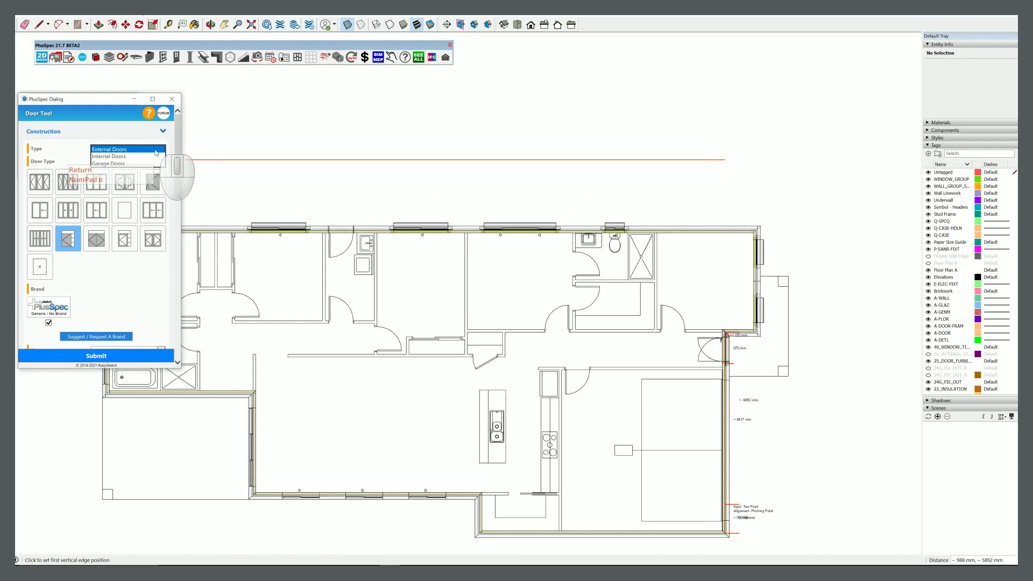
left_click(110, 163)
scroll(694, 387, "up", 3)
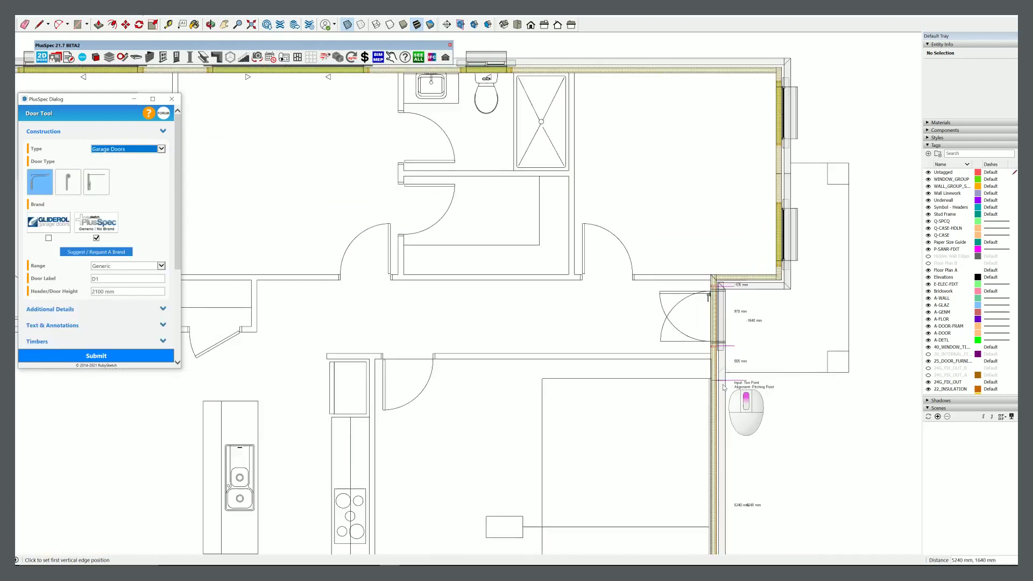
scroll(681, 380, "up", 3)
left_click(711, 377)
scroll(754, 242, "down", 2)
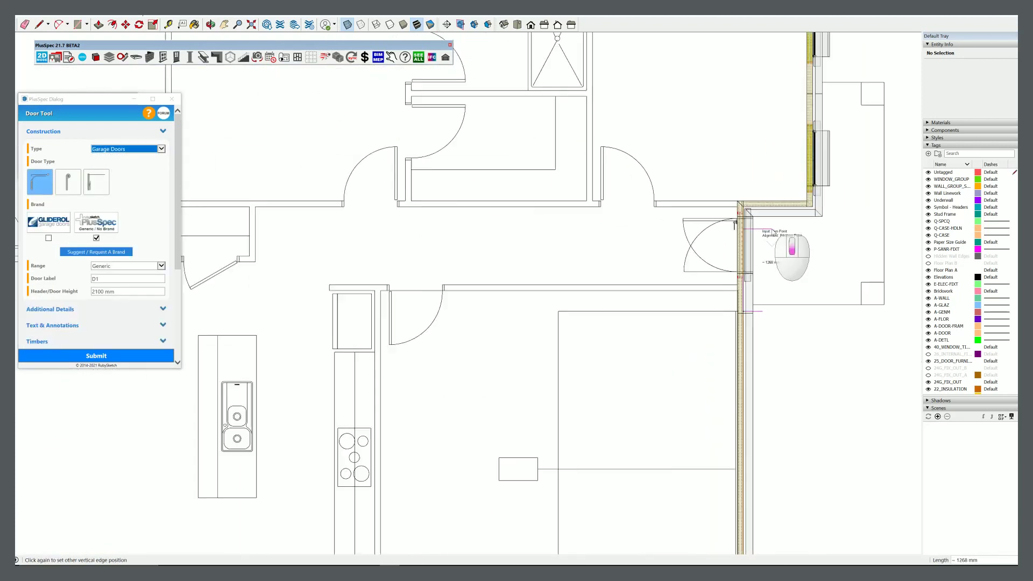
scroll(751, 230, "down", 2)
left_click(755, 457)
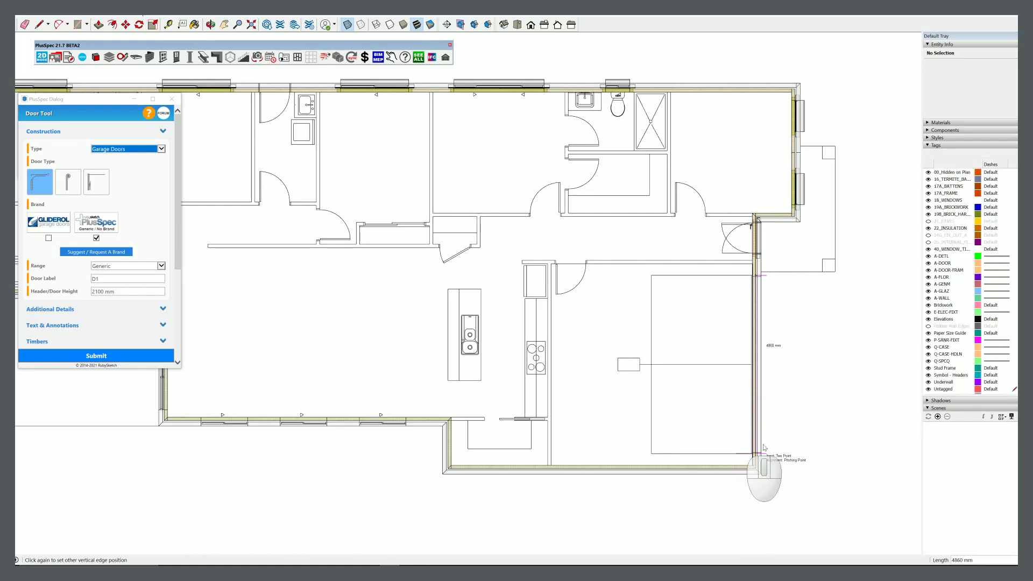
scroll(825, 413, "down", 2)
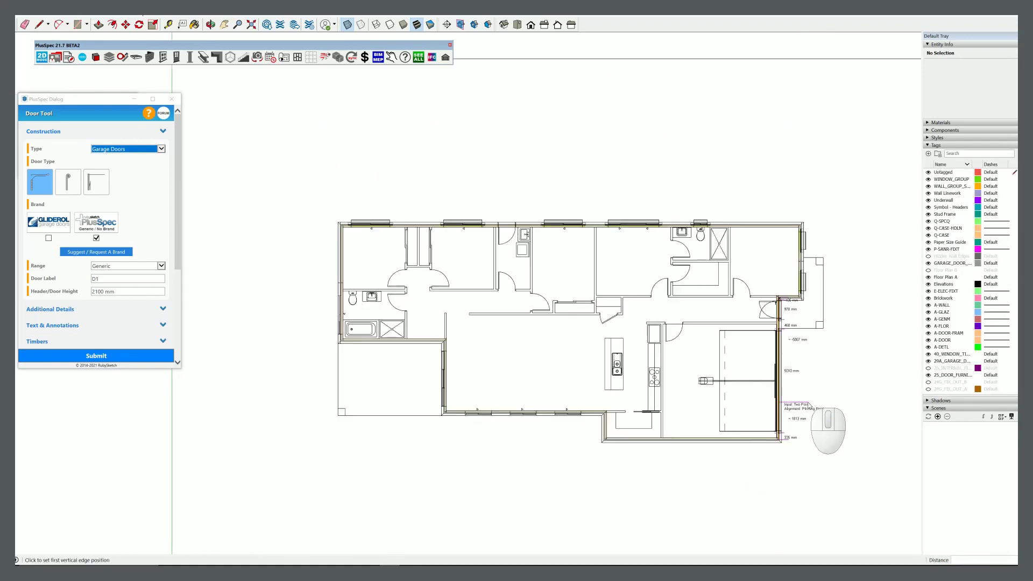
- Start the Add Window tool on the lower outer wall below the kitchen
right_click(532, 414)
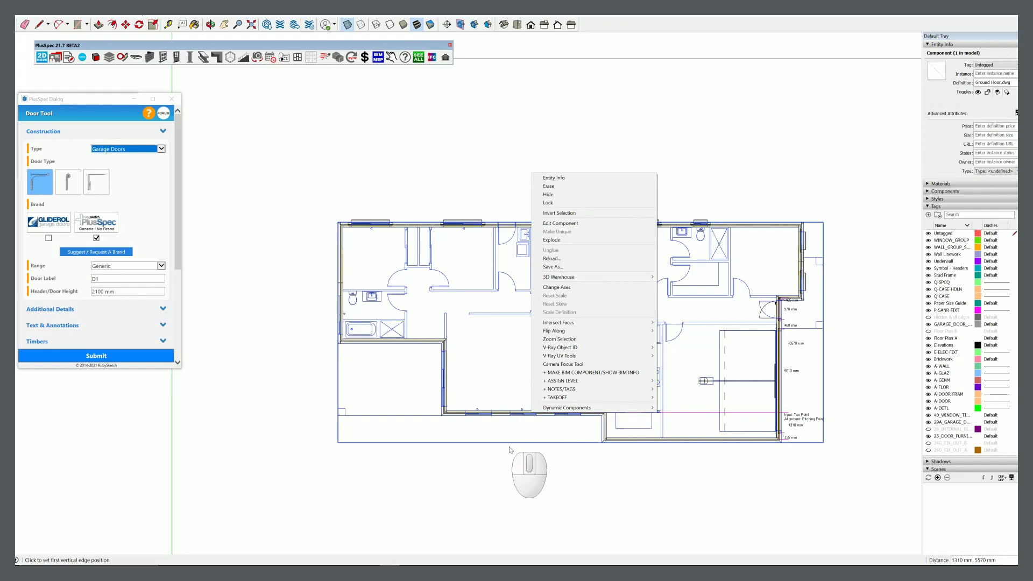
left_click(507, 414)
scroll(507, 413, "up", 3)
key("space")
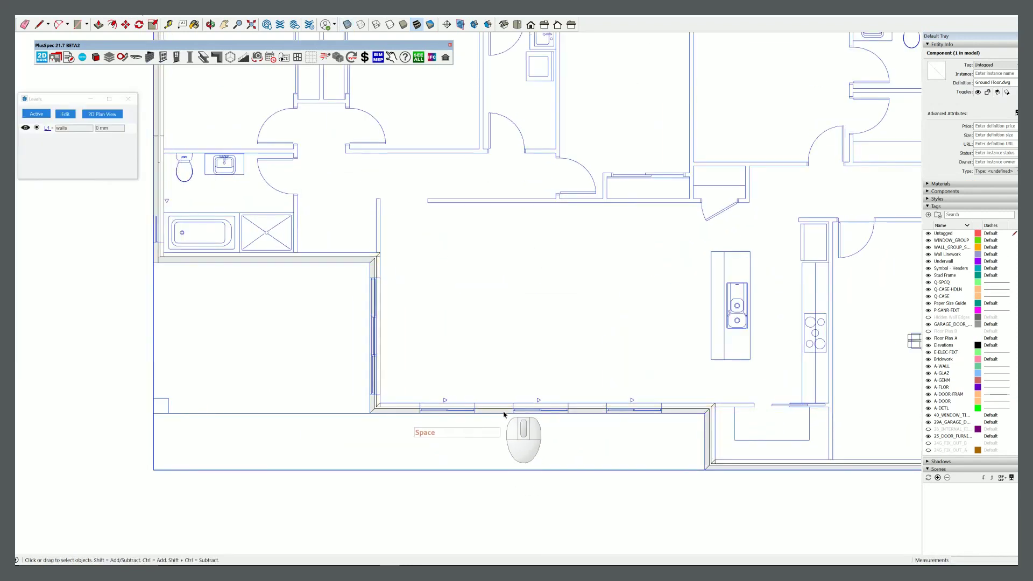
right_click(504, 414)
mouse_move(540, 364)
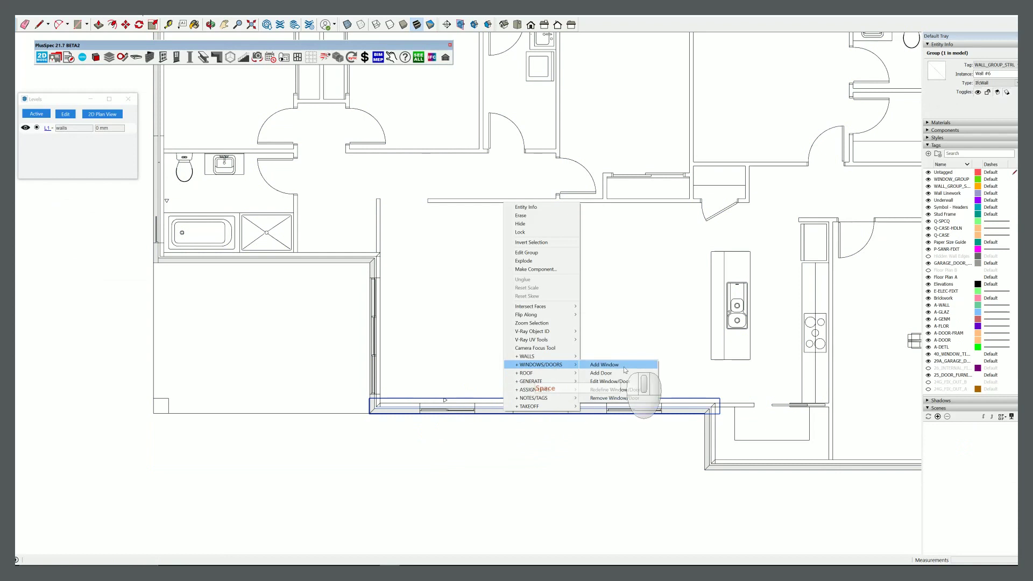
left_click(623, 369)
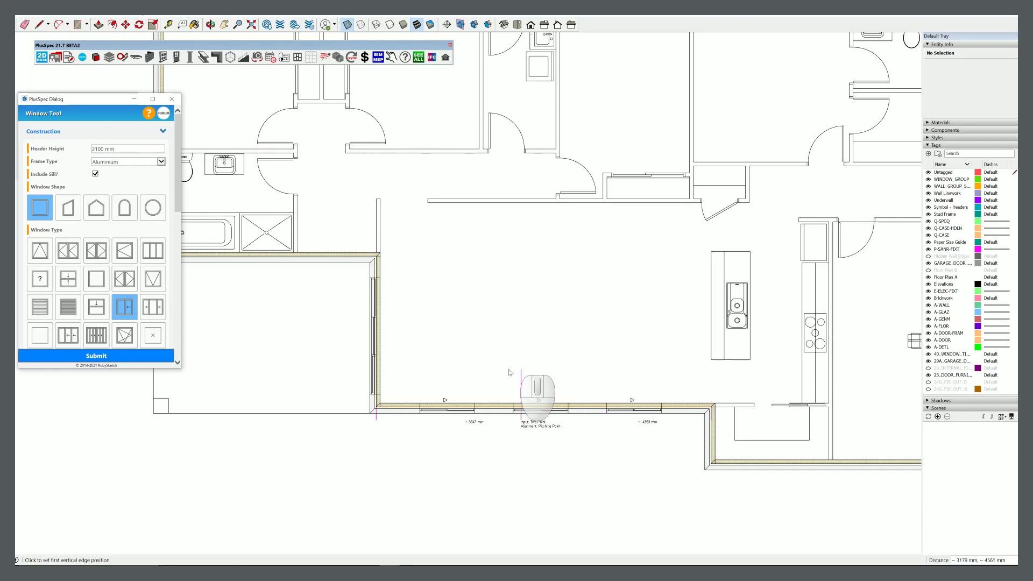
scroll(147, 288, "down", 3)
scroll(147, 289, "down", 2)
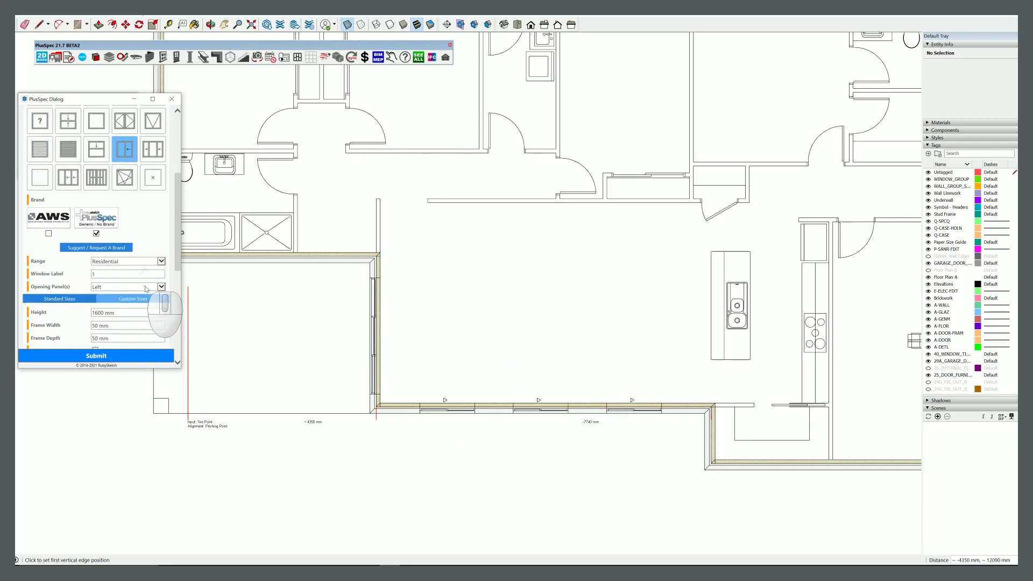
scroll(146, 288, "down", 2)
type("1800")
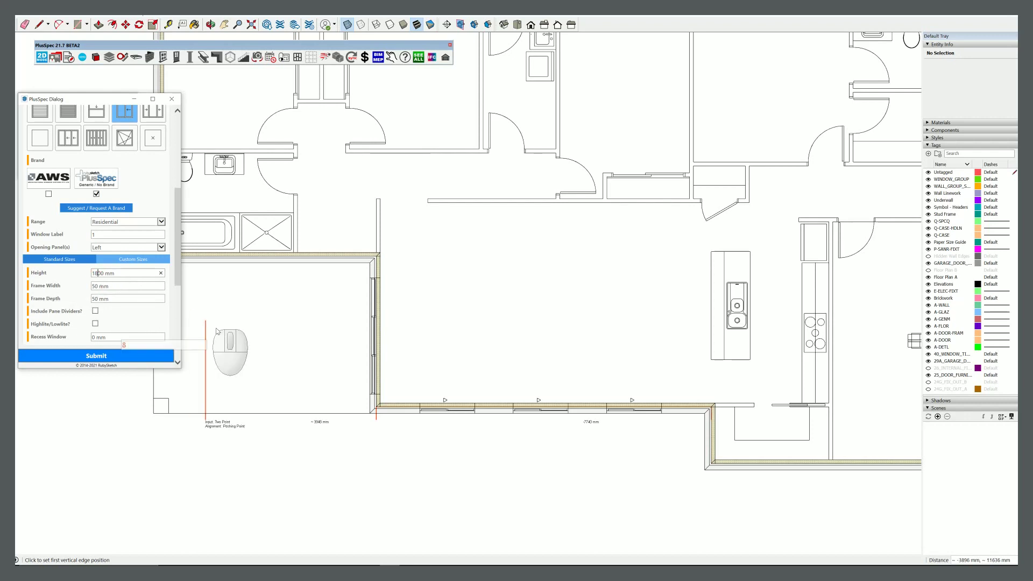
type("8")
- Place three 1800 mm high windows along the bottom wall and view the house in 3D
left_click(419, 411)
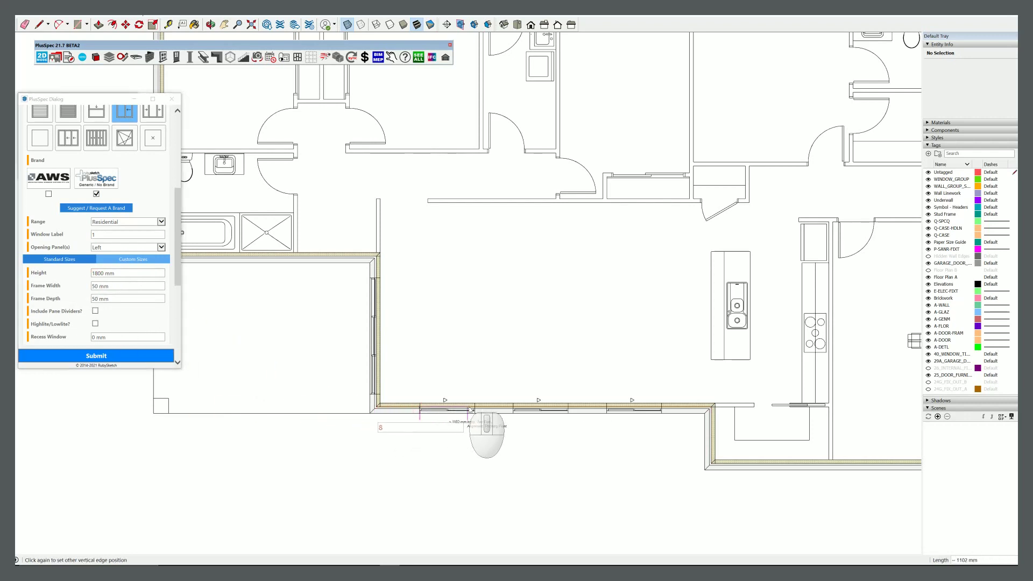
left_click(477, 411)
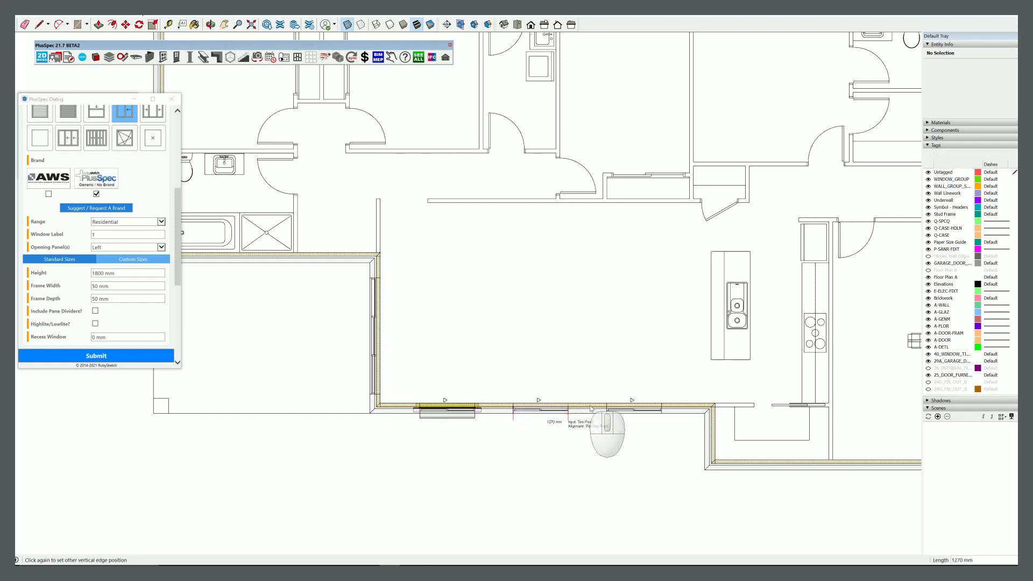
left_click(570, 411)
left_click(608, 411)
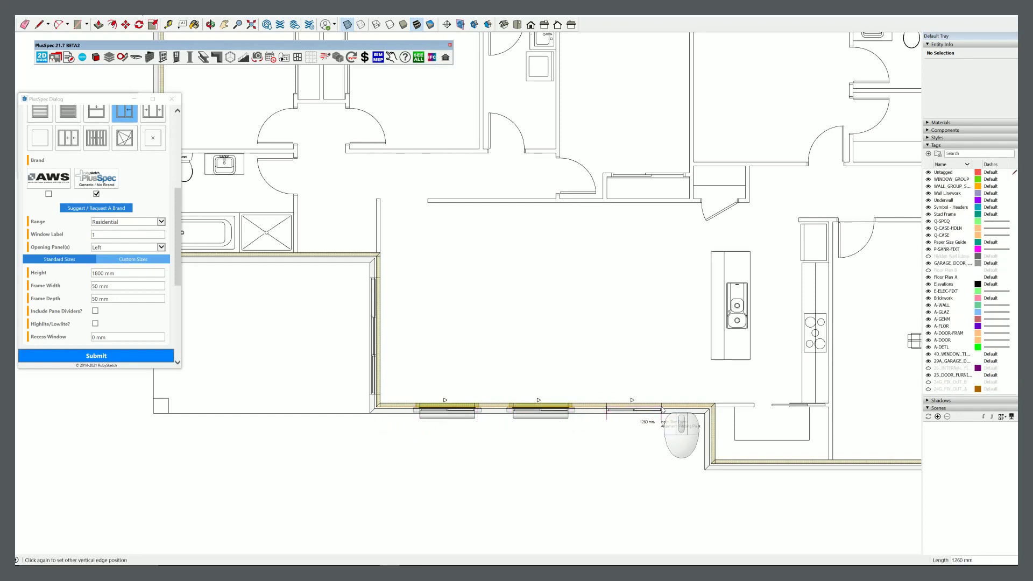
left_click(662, 411)
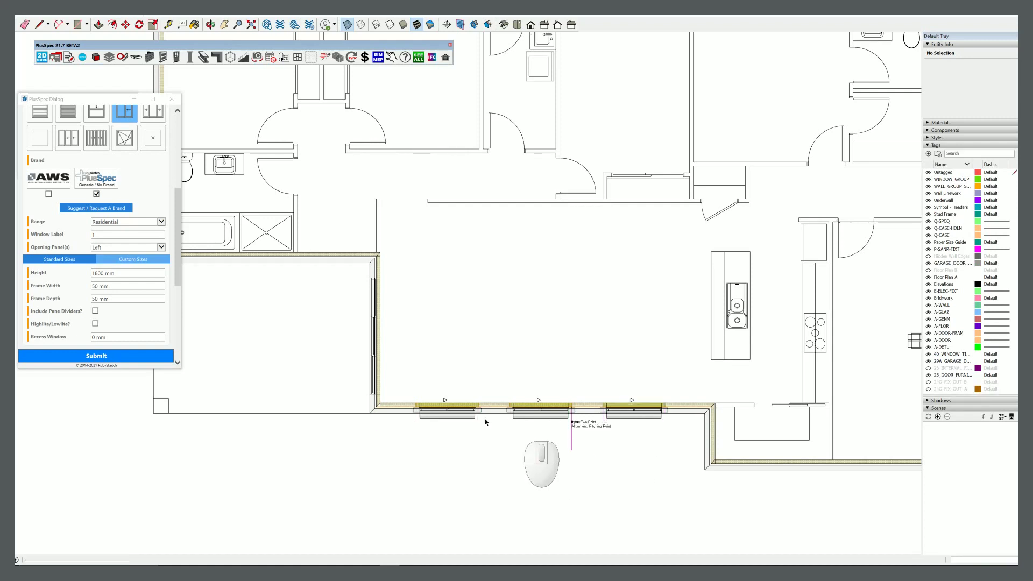
scroll(485, 422, "down", 3)
scroll(476, 422, "down", 3)
mouse_move(477, 420)
middle_mouse_down()
mouse_move(375, 184)
mouse_move(499, 374)
middle_mouse_up()
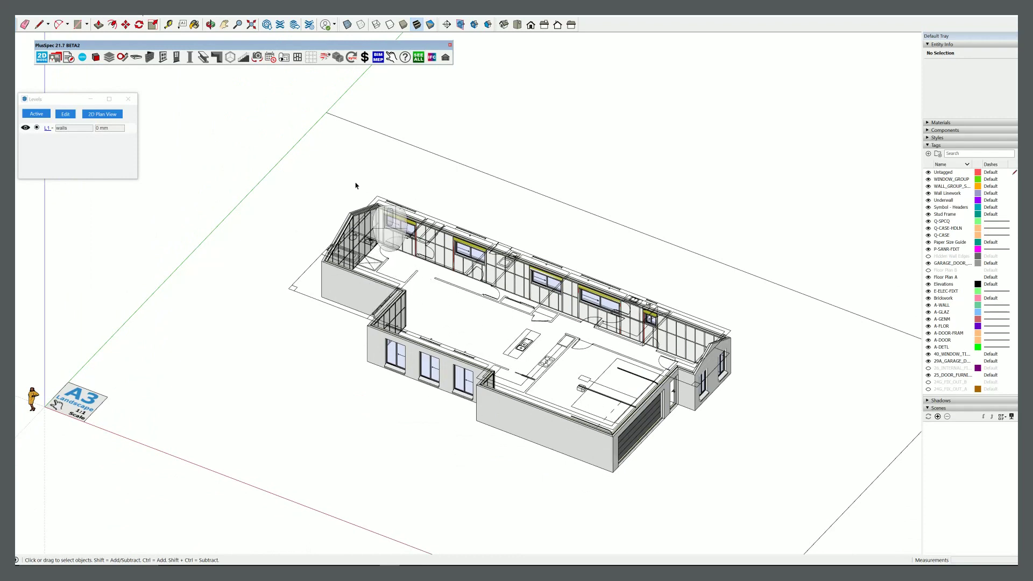
- Generate the Framing scene set with the PlusSpec Scene tool
left_click(256, 56)
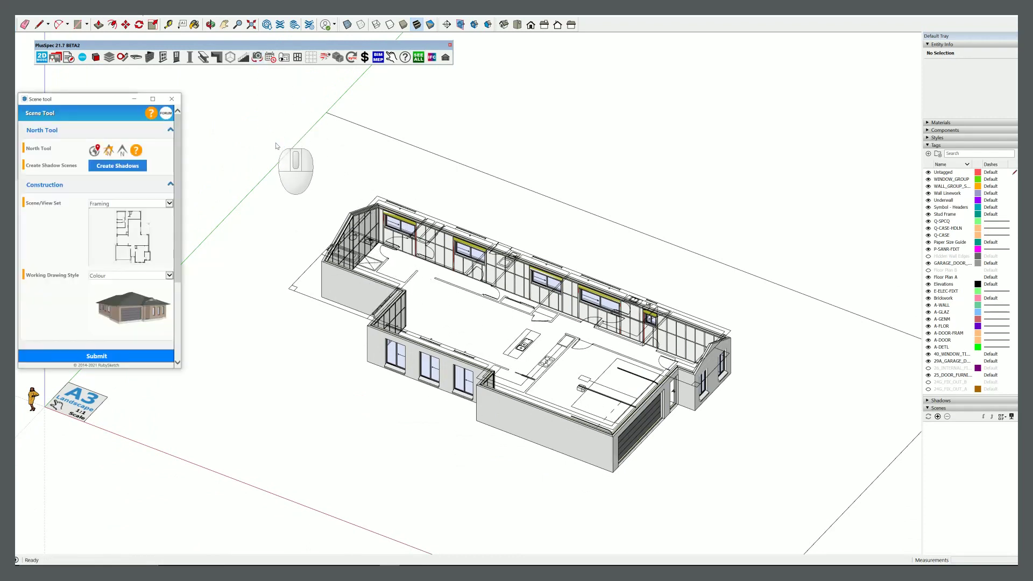
left_click(129, 204)
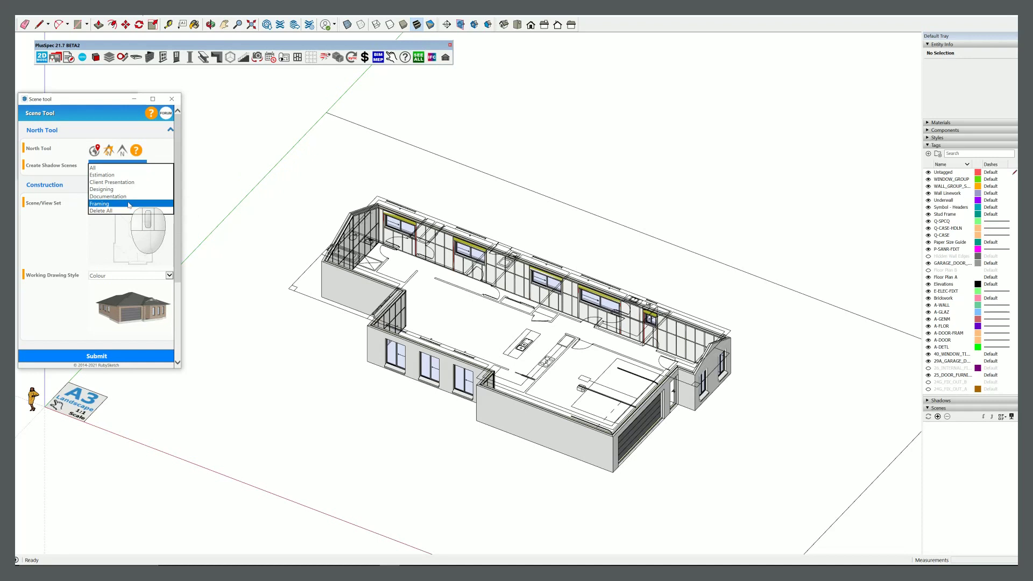
left_click(128, 203)
left_click(125, 356)
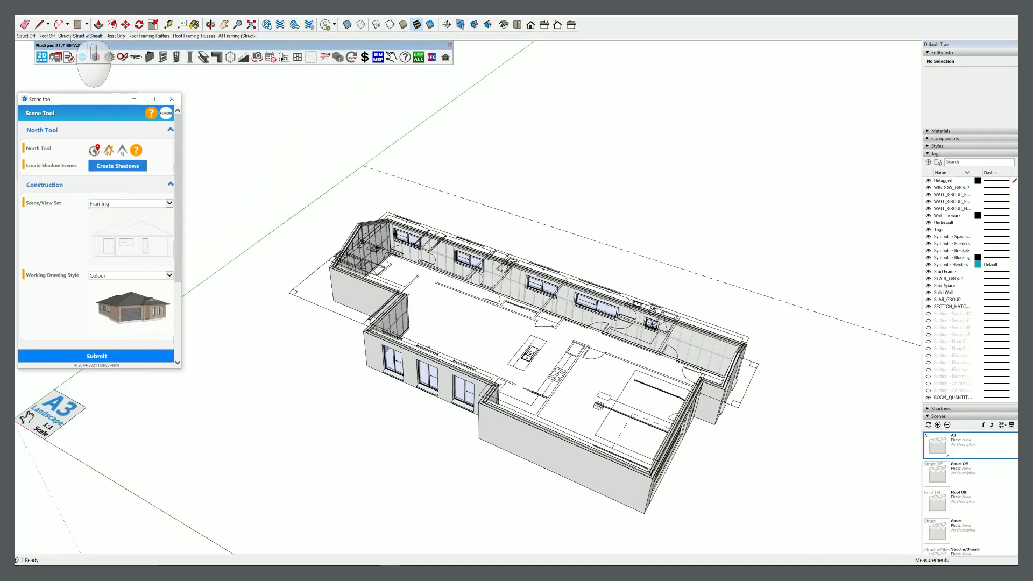
- Switch to the Struct scene and orbit around the framed walls
left_click(65, 36)
scroll(492, 369, "up", 3)
scroll(502, 427, "up", 3)
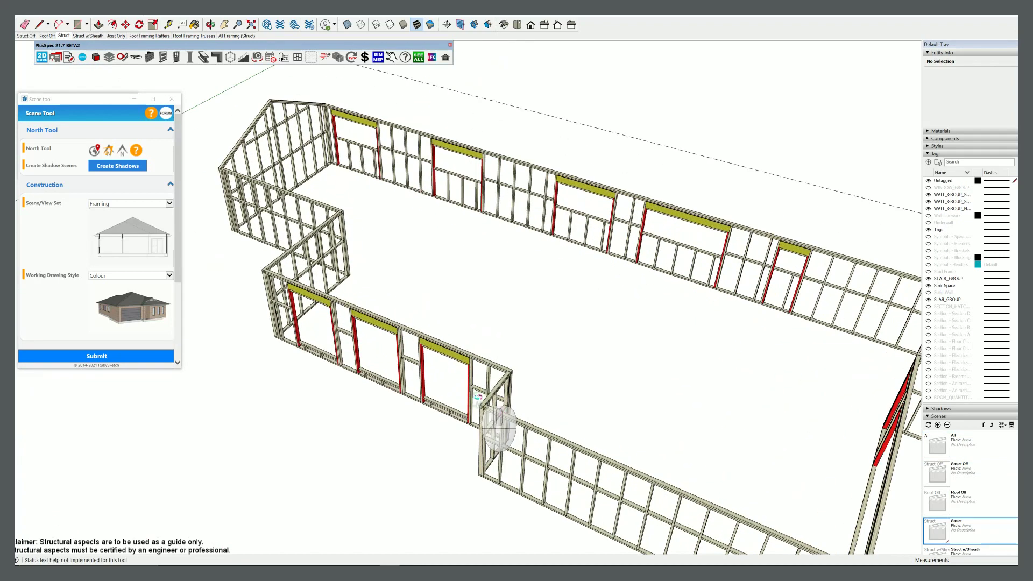
mouse_move(484, 450)
middle_mouse_down()
mouse_move(607, 347)
mouse_move(895, 341)
middle_mouse_up()
scroll(750, 330, "down", 3)
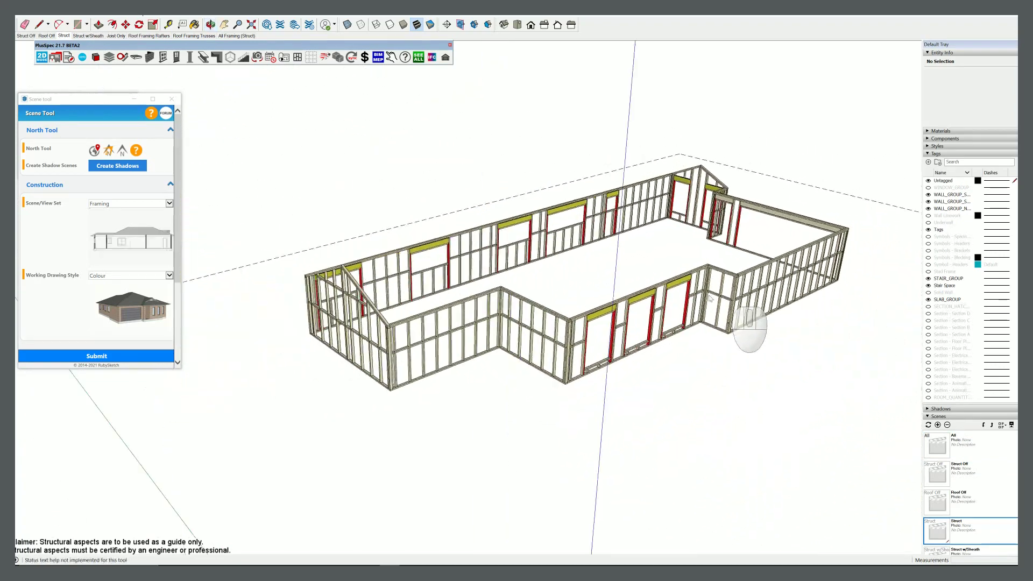
scroll(597, 246, "down", 2)
middle_click_drag(597, 246, 742, 251)
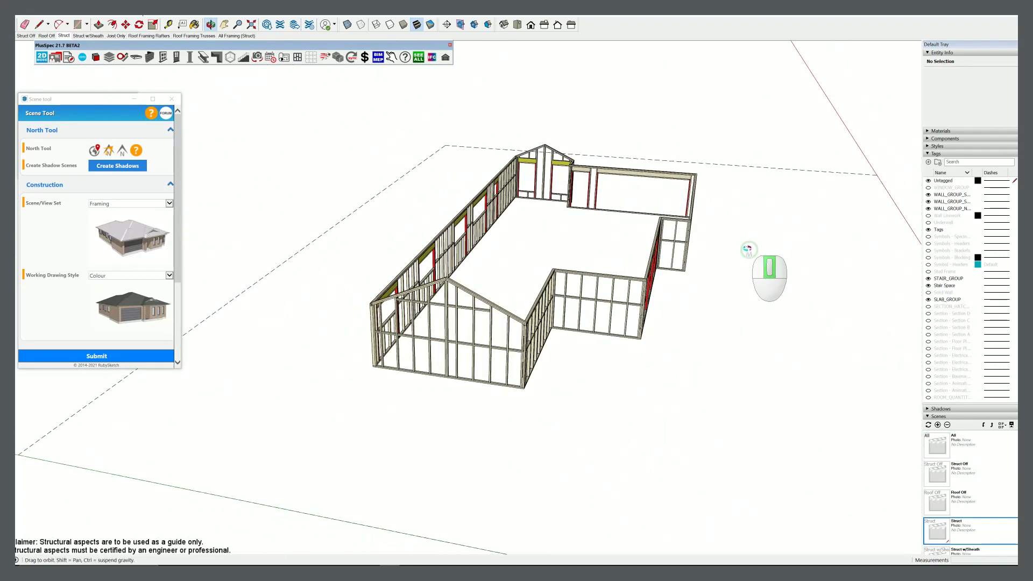
scroll(539, 324, "up", 3)
scroll(460, 344, "up", 3)
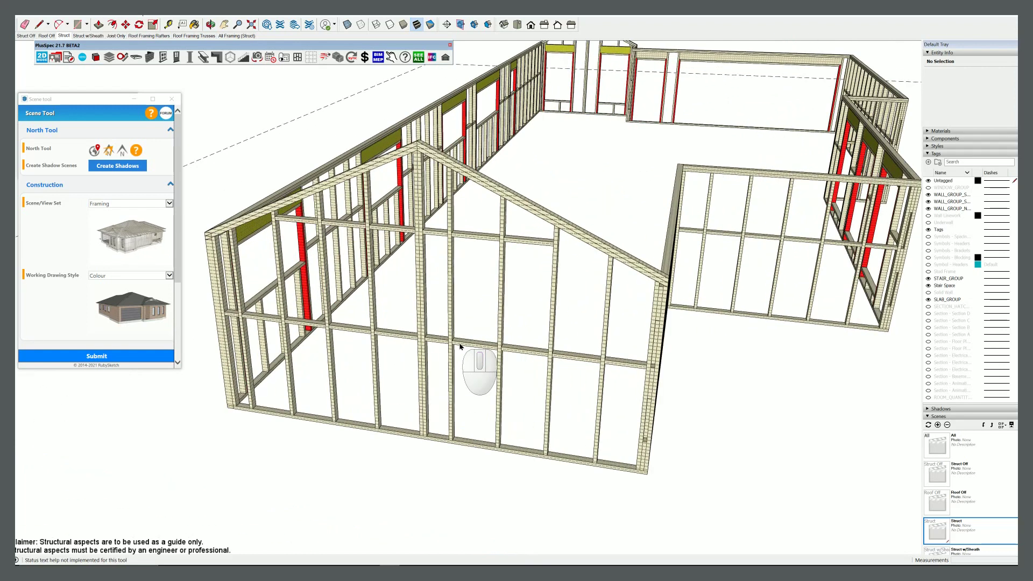
right_click(461, 345)
mouse_move(498, 506)
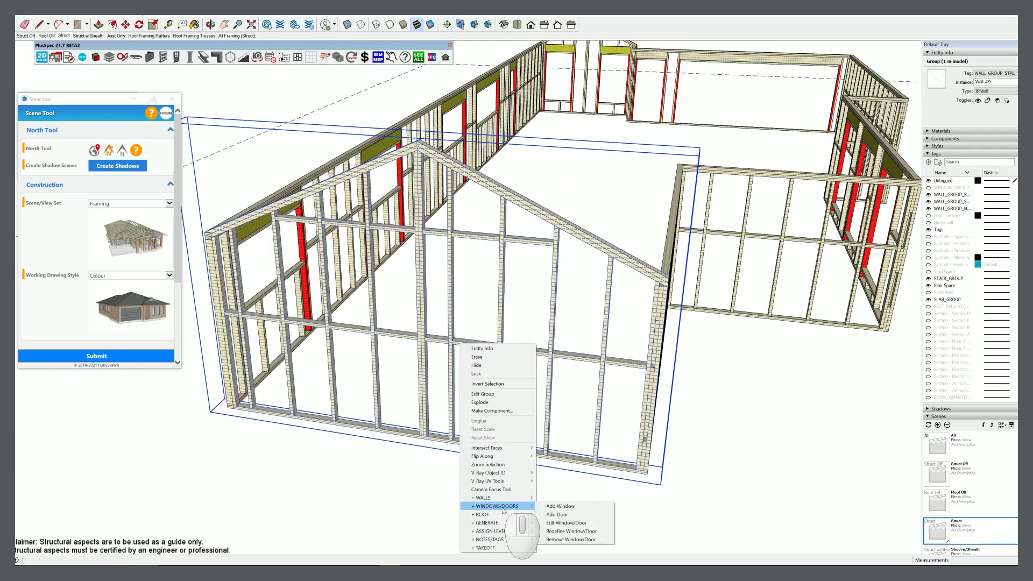
- Add a window with a header to the gable wall frame
left_click(560, 506)
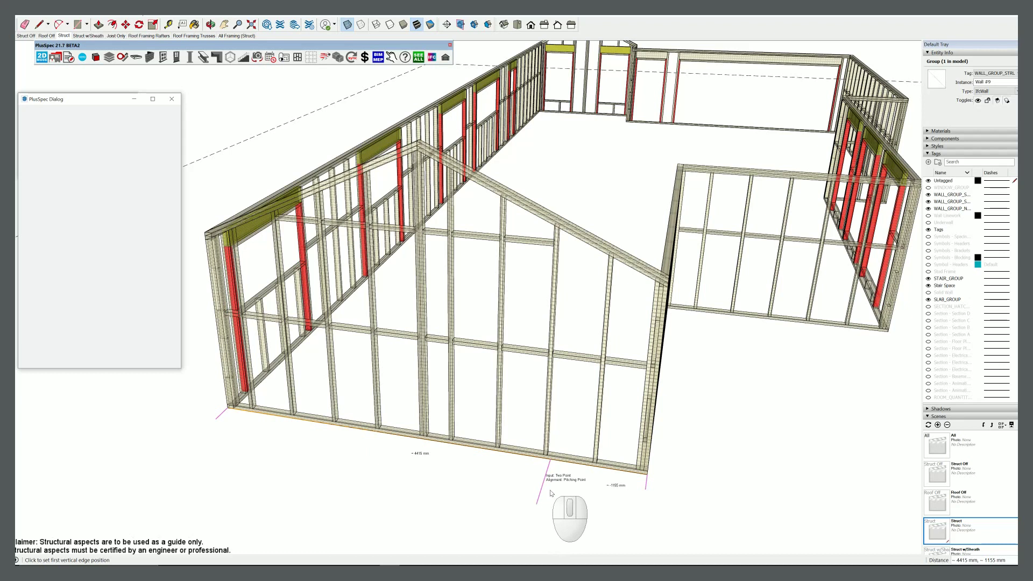
left_click(590, 474)
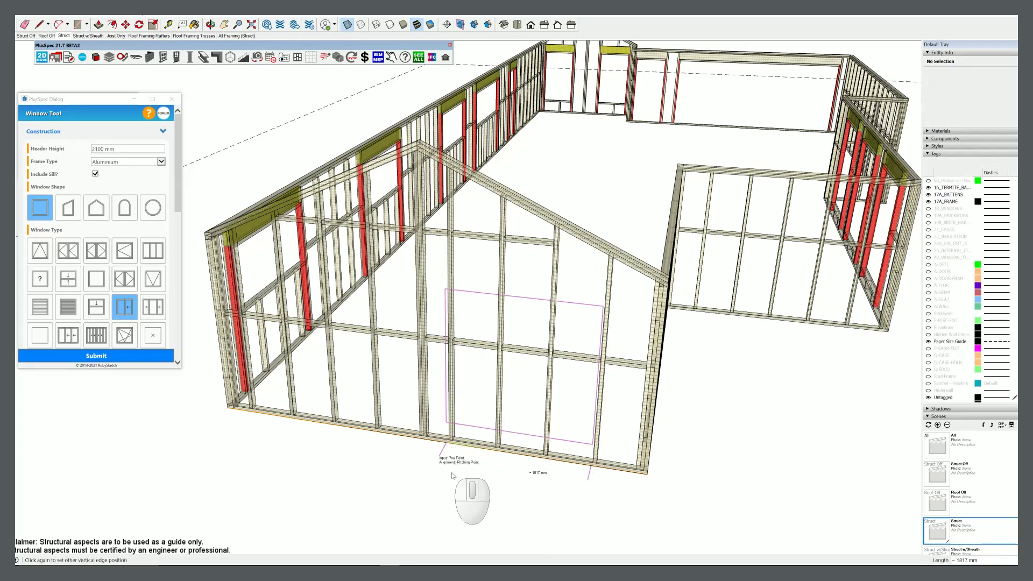
left_click(454, 475)
scroll(458, 461, "down", 3)
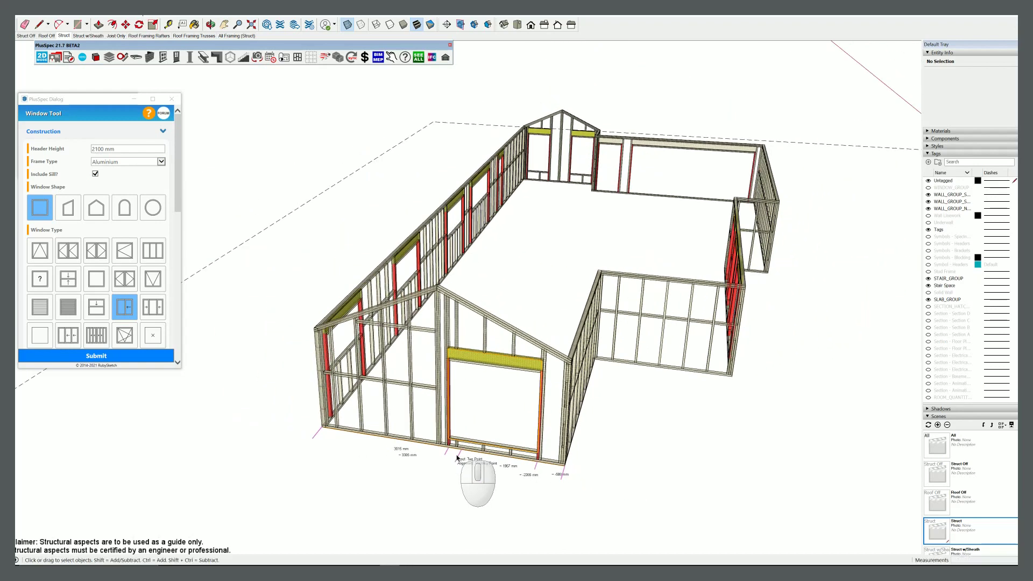
scroll(457, 460, "down", 2)
- Select the back wall group and switch to the 2D plan view
mouse_move(438, 230)
middle_mouse_down()
mouse_move(427, 258)
mouse_move(253, 311)
mouse_move(481, 345)
mouse_move(484, 300)
middle_mouse_up()
left_click(513, 246)
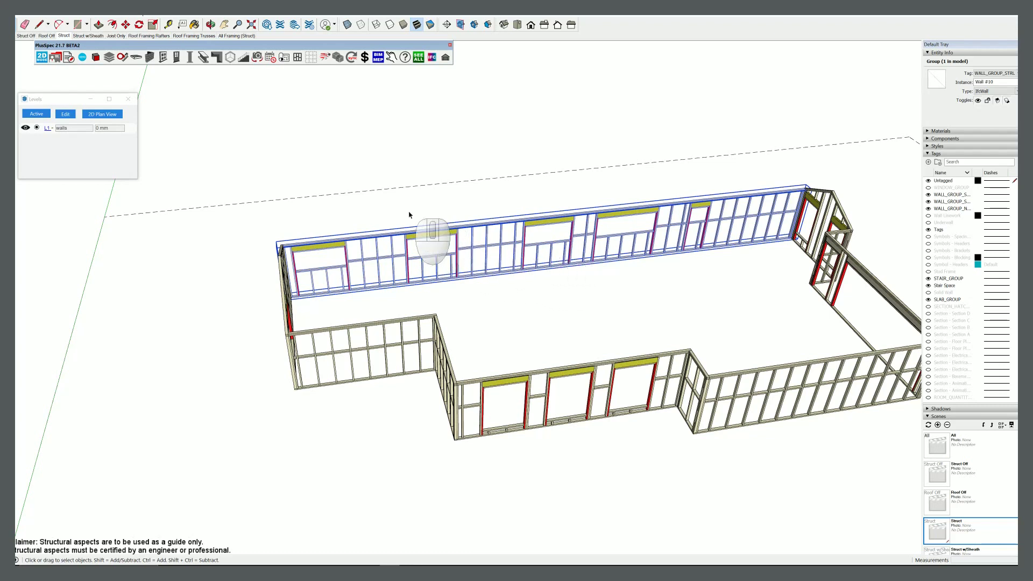
left_click(42, 59)
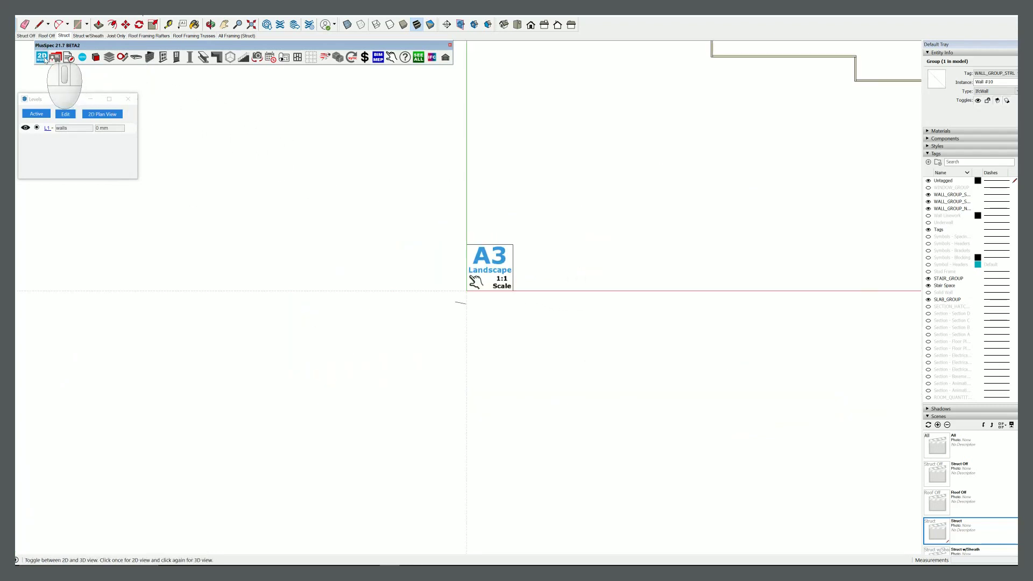
scroll(235, 302, "down", 3)
scroll(242, 306, "down", 2)
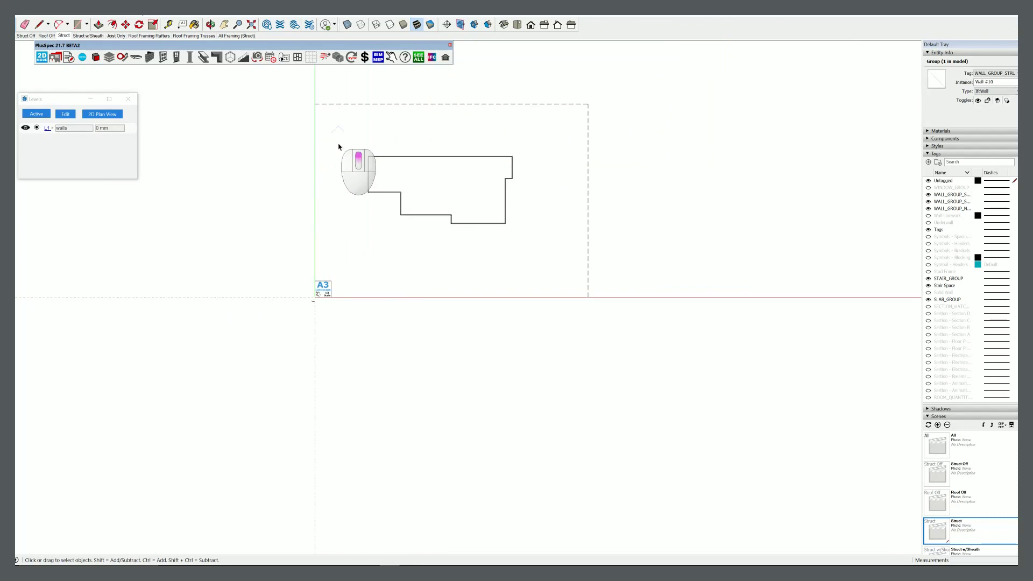
scroll(339, 148, "up", 3)
scroll(382, 157, "up", 3)
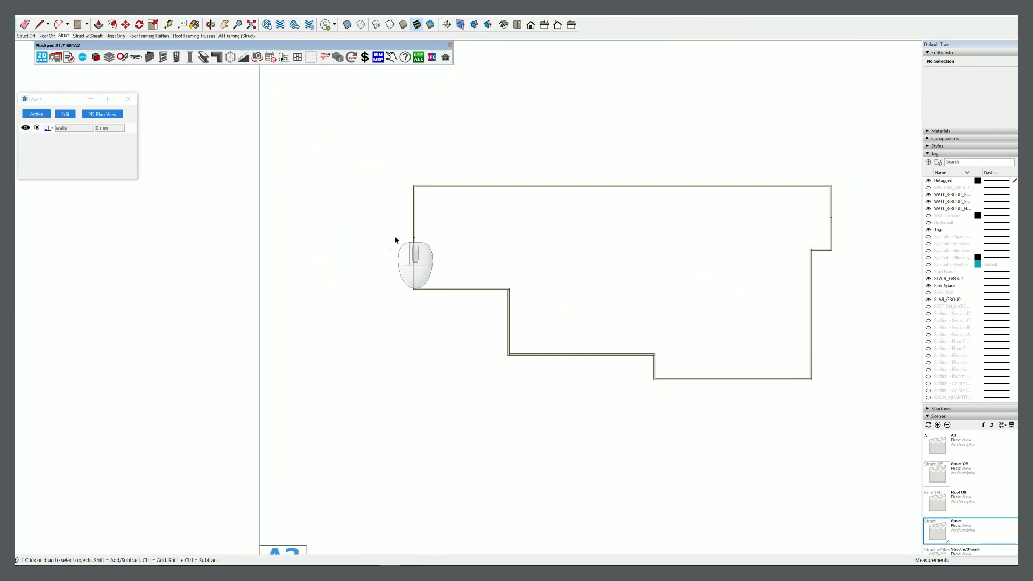
- Open the framing panelization settings, dismiss the save-first warning, and close them
left_click(297, 57)
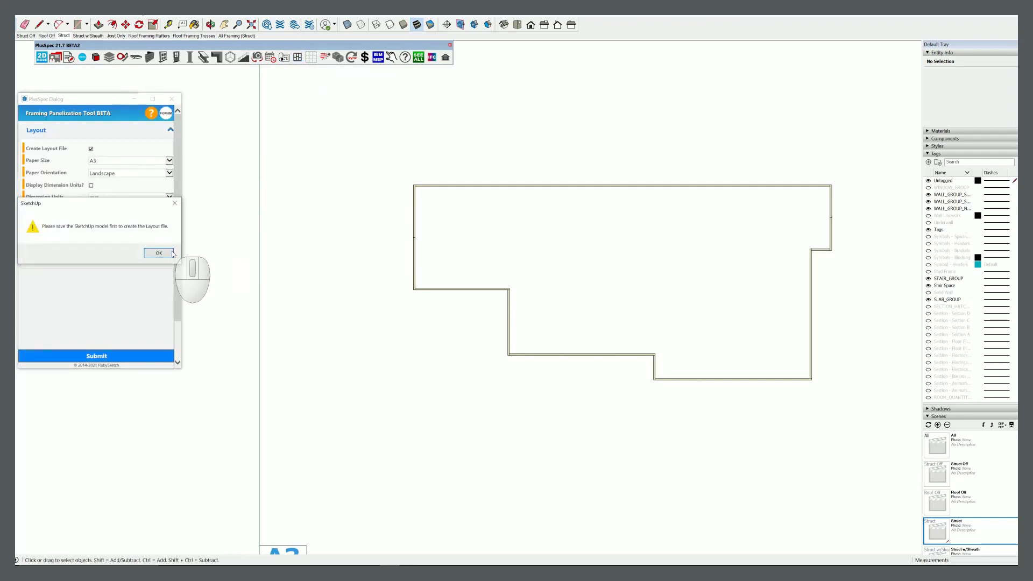
left_click(173, 253)
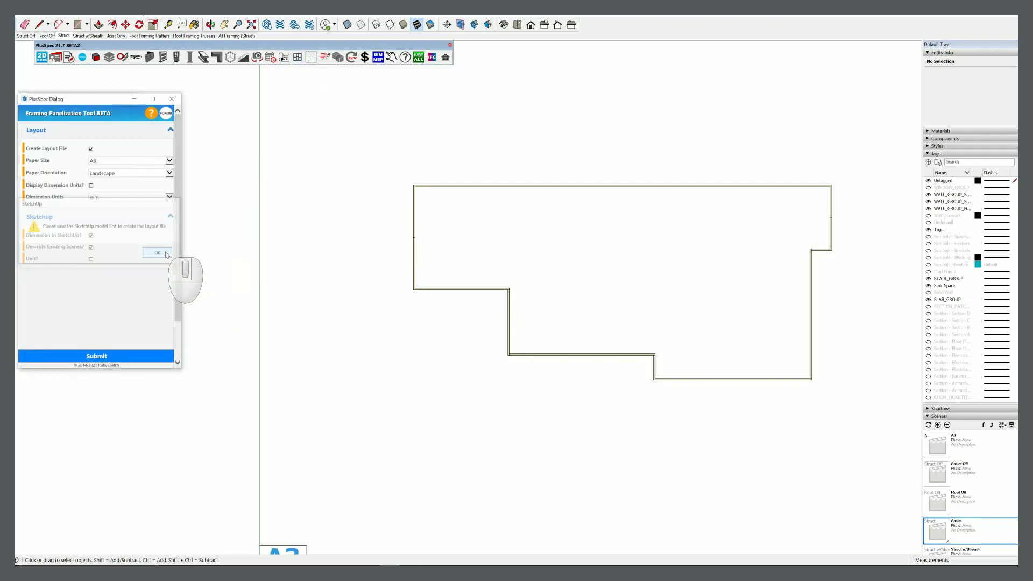
left_click(171, 100)
- Create a 4800 mm grid spanning two corners around the floor plan
left_click(311, 56)
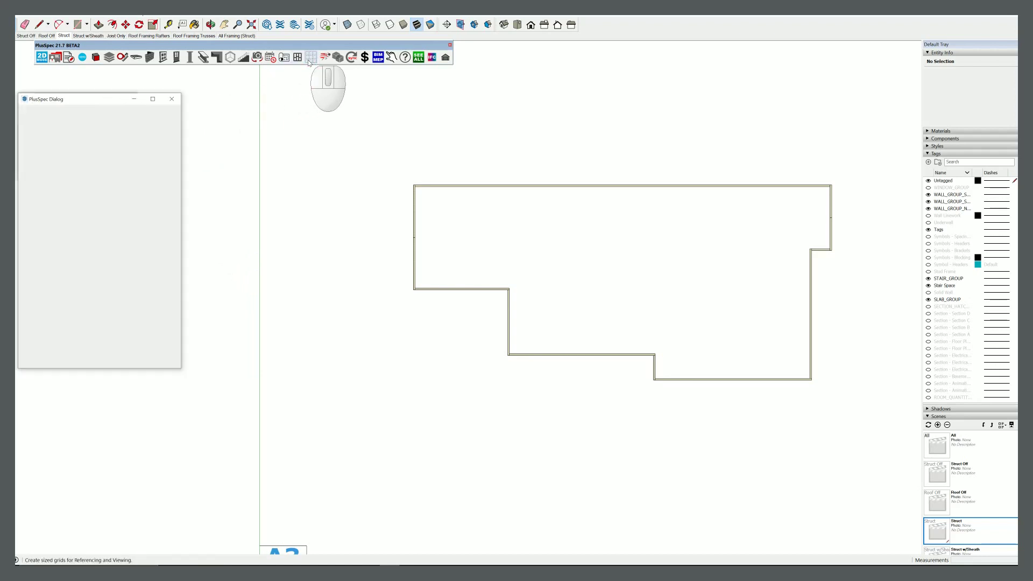
double_click(101, 149)
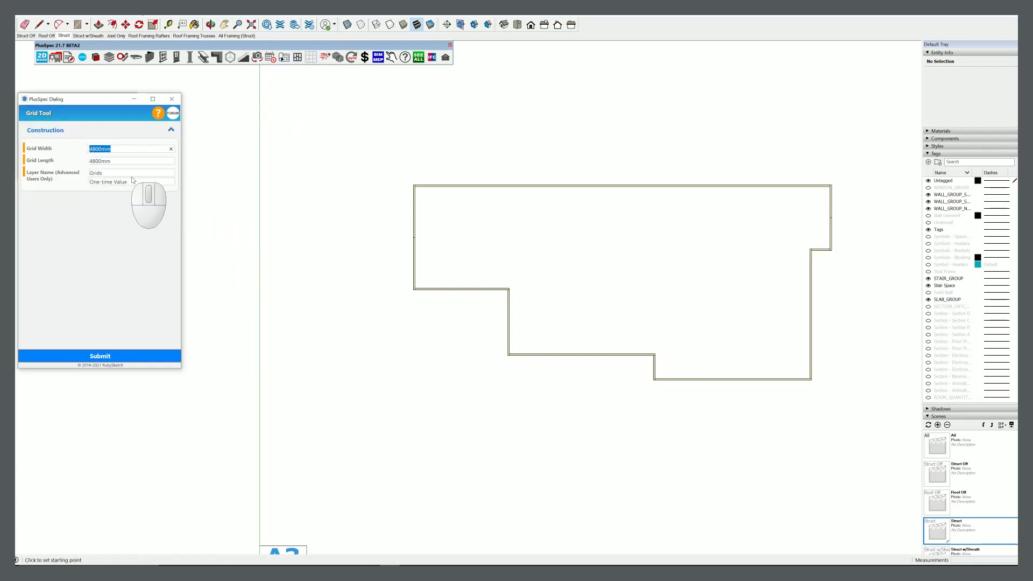
left_click(130, 356)
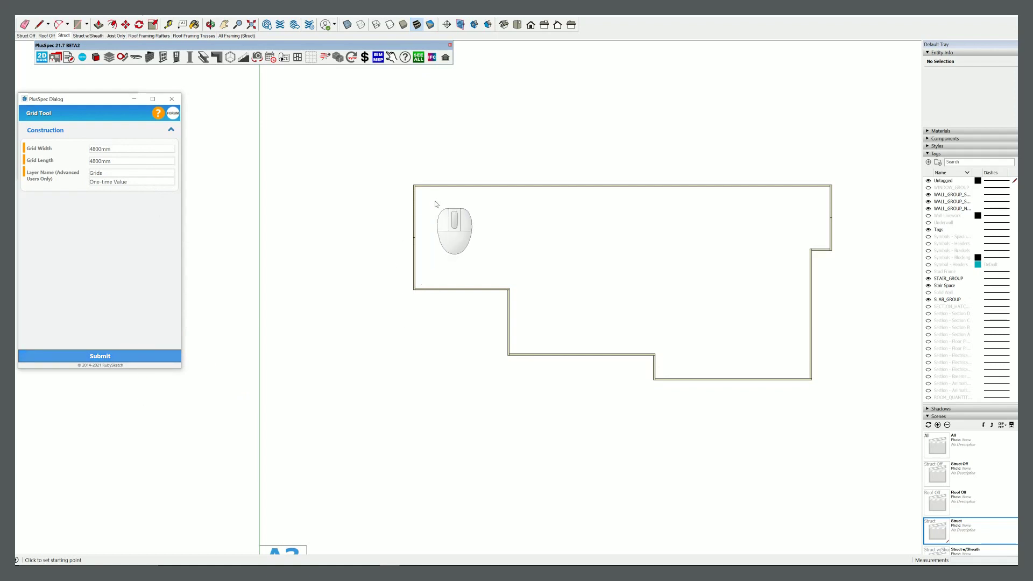
left_click(402, 180)
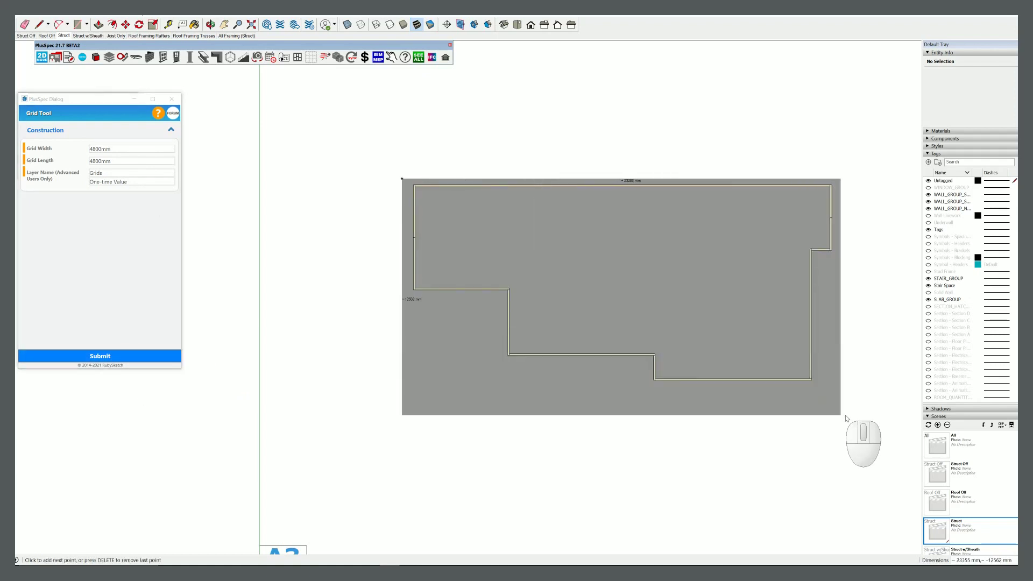
left_click(863, 432)
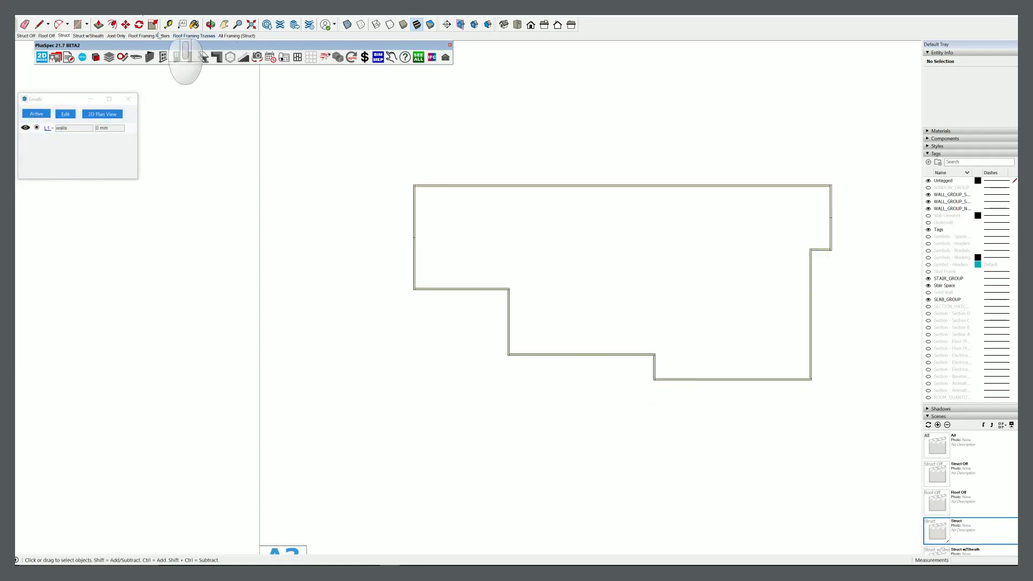
scroll(545, 293, "up", 2)
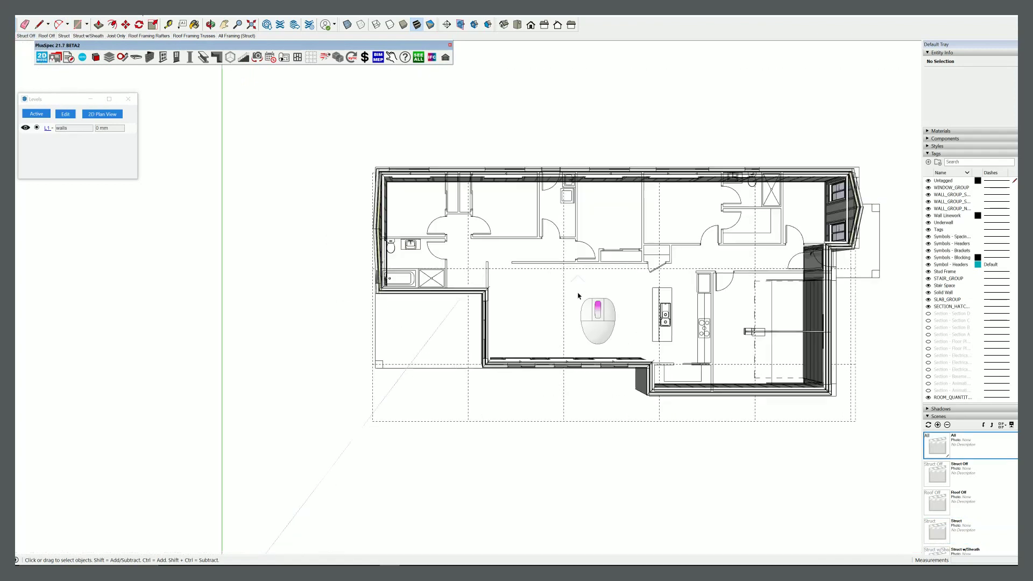
scroll(545, 292, "up", 3)
scroll(545, 292, "up", 3)
scroll(545, 292, "down", 2)
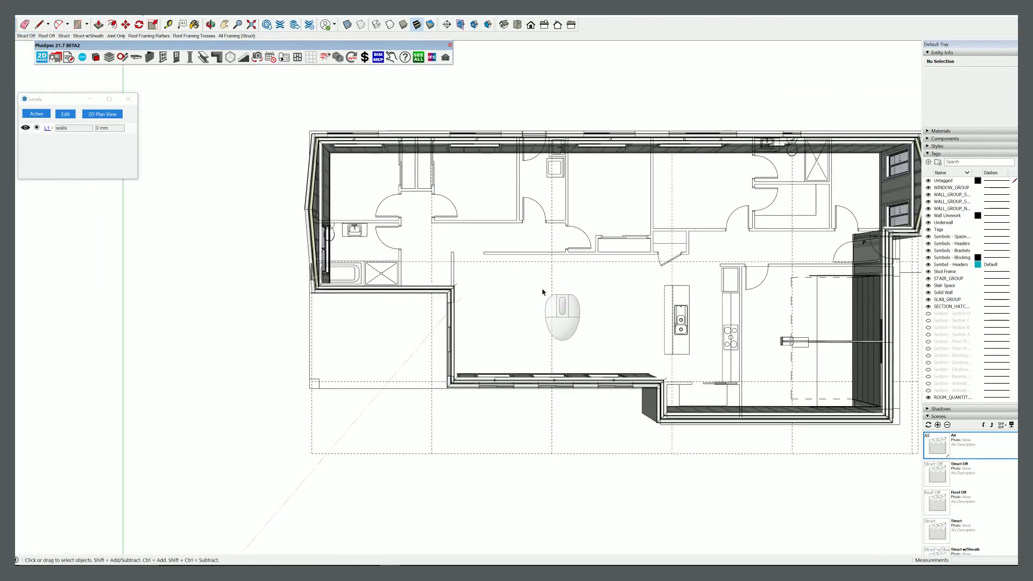
- Return to the 2D plan view and select the grid group
mouse_move(542, 292)
middle_mouse_down()
mouse_move(540, 276)
mouse_move(644, 133)
mouse_move(725, 62)
mouse_move(624, 88)
mouse_move(543, 323)
middle_mouse_up()
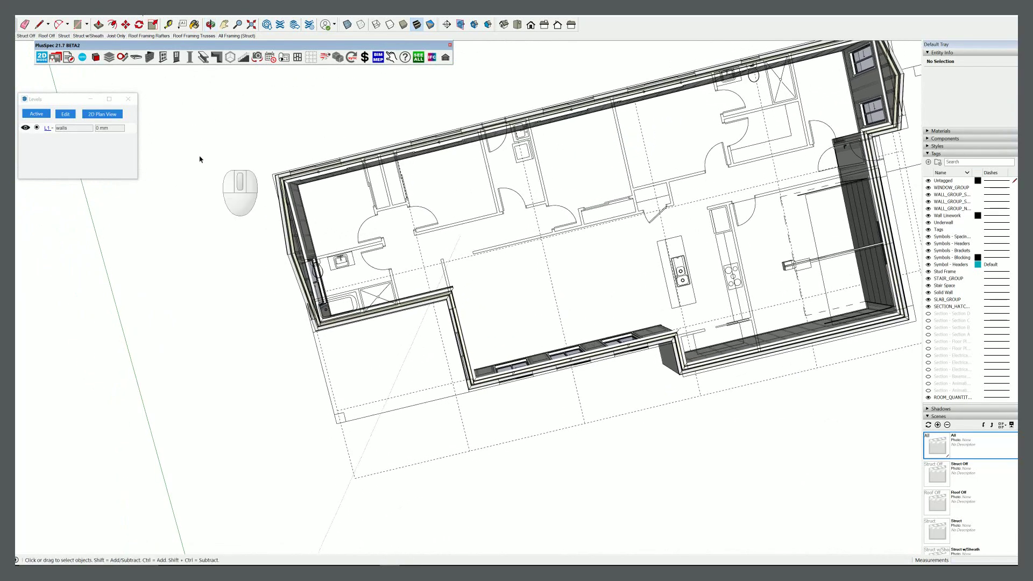
left_click(43, 58)
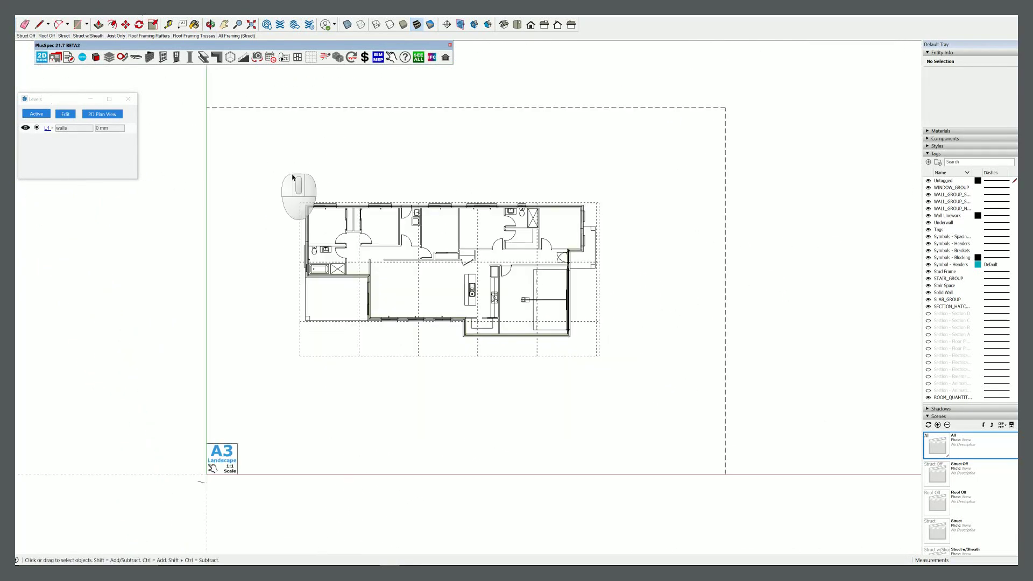
scroll(350, 213, "up", 2)
scroll(360, 217, "up", 2)
scroll(360, 217, "up", 1)
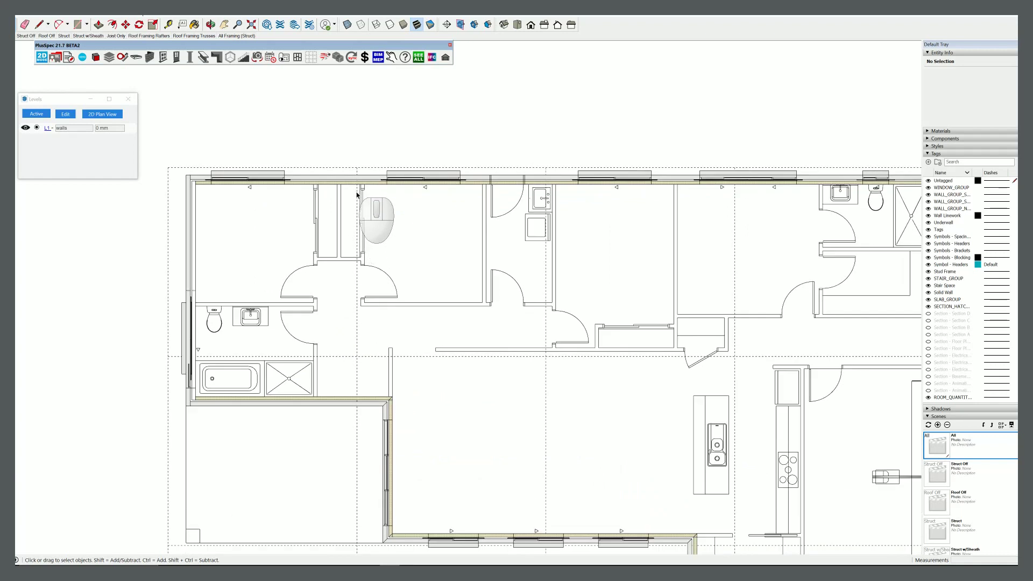
left_click(163, 161)
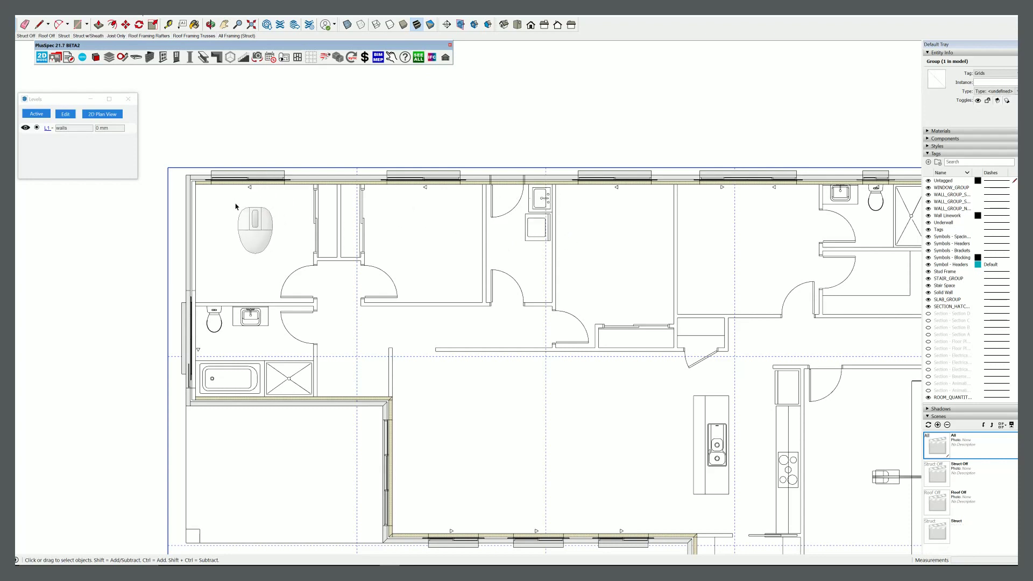
right_click(328, 184)
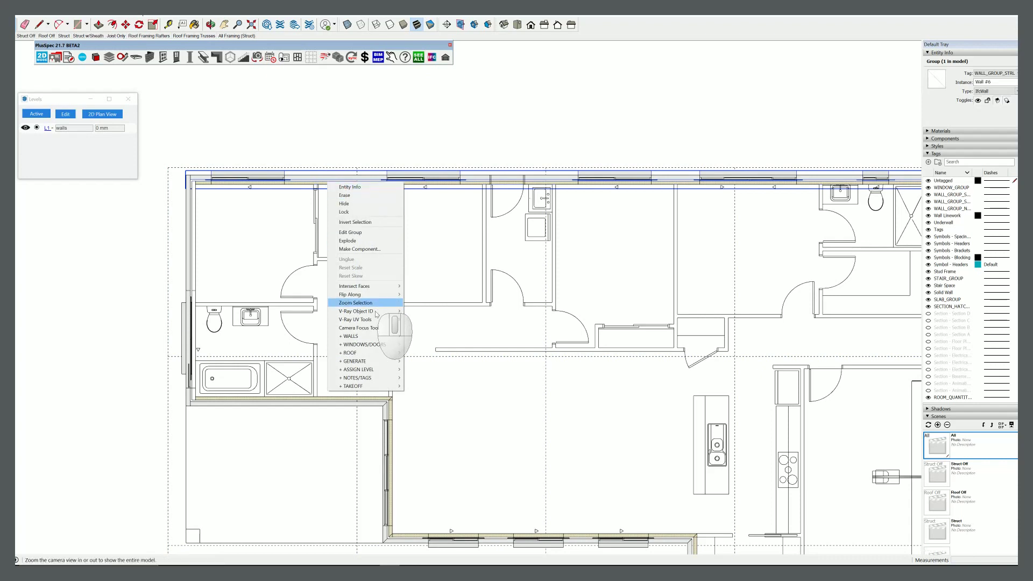
mouse_move(364, 336)
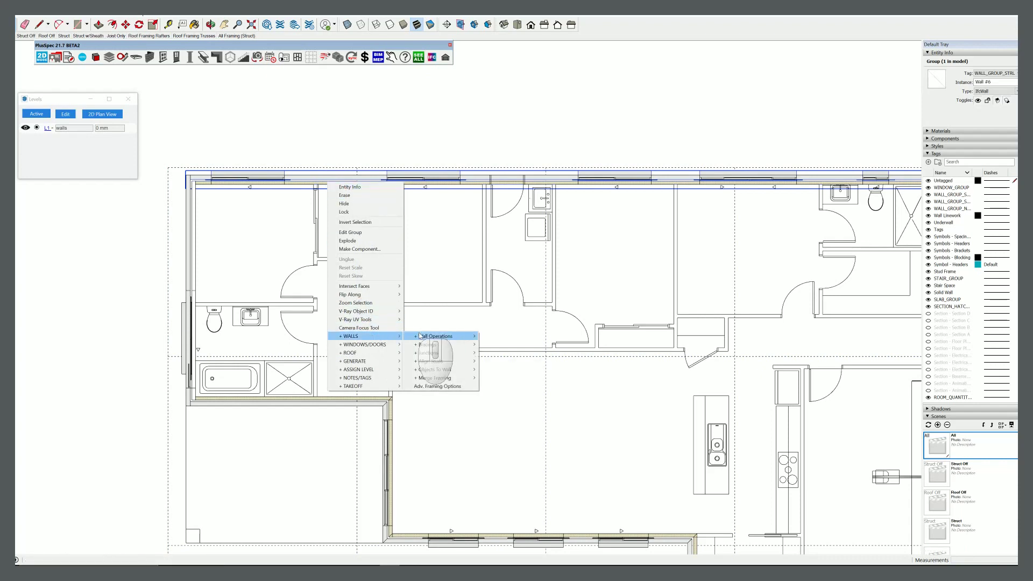
mouse_move(436, 335)
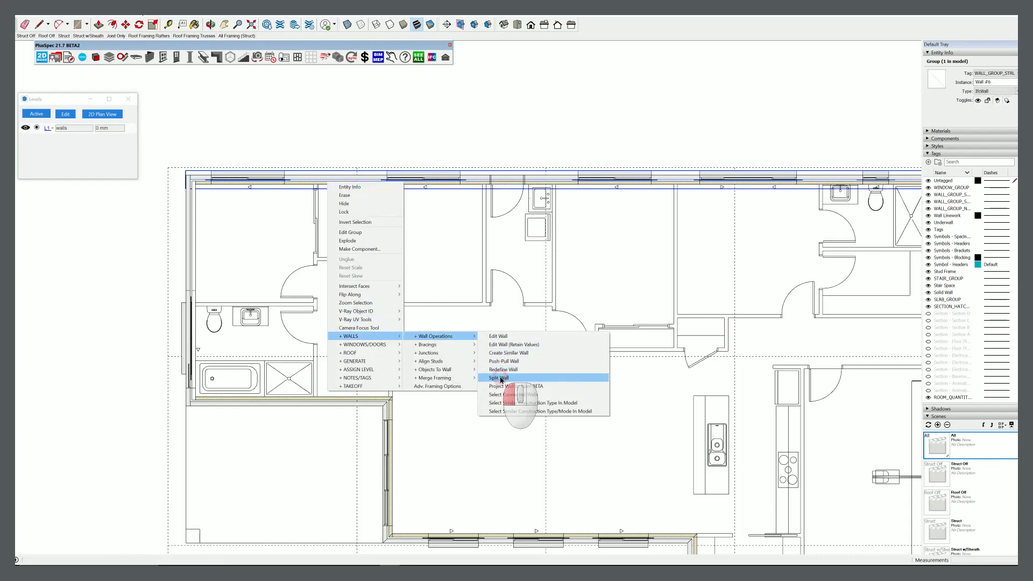
- Start the Split Wall operation on the back wall
left_click(504, 377)
scroll(328, 211, "up", 2)
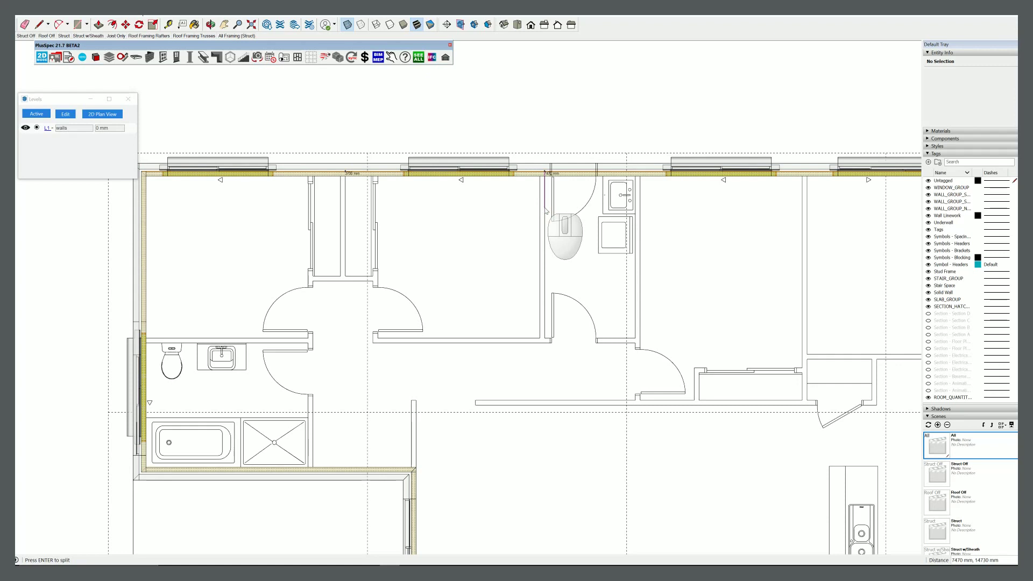
scroll(494, 217, "down", 1)
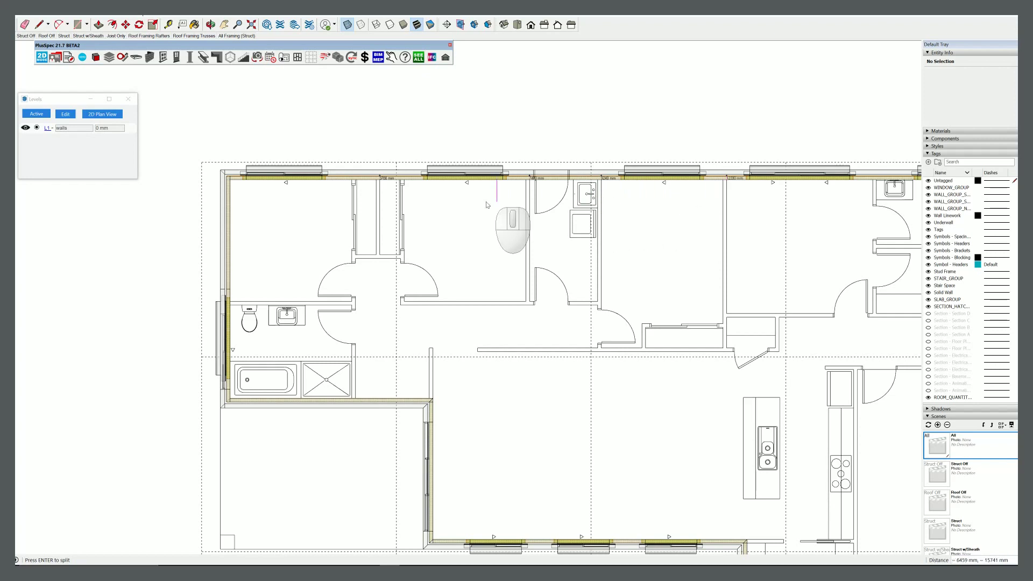
scroll(471, 234, "down", 2)
scroll(744, 231, "up", 2)
scroll(762, 221, "up", 1)
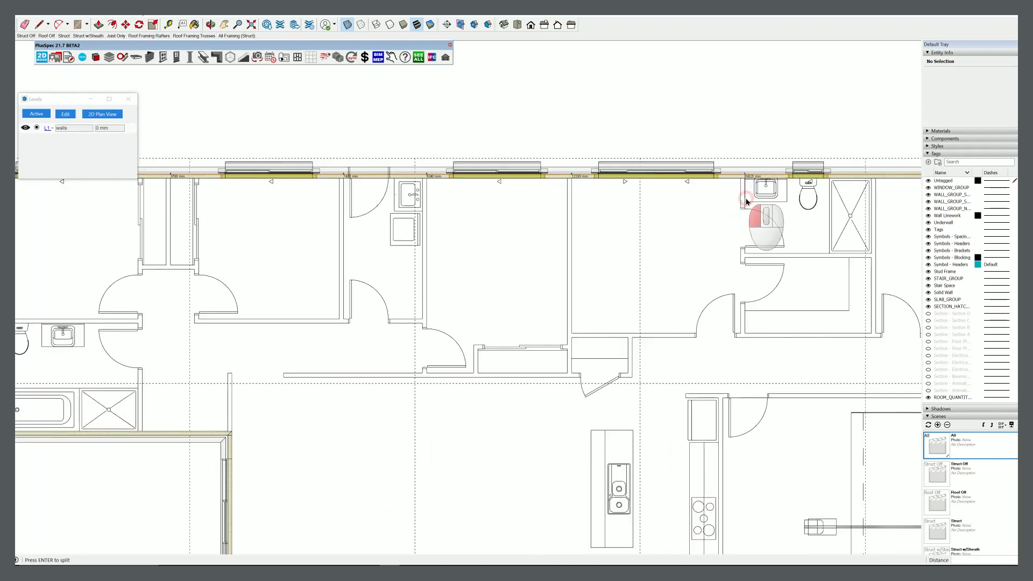
scroll(504, 213, "down", 1)
scroll(504, 214, "down", 1)
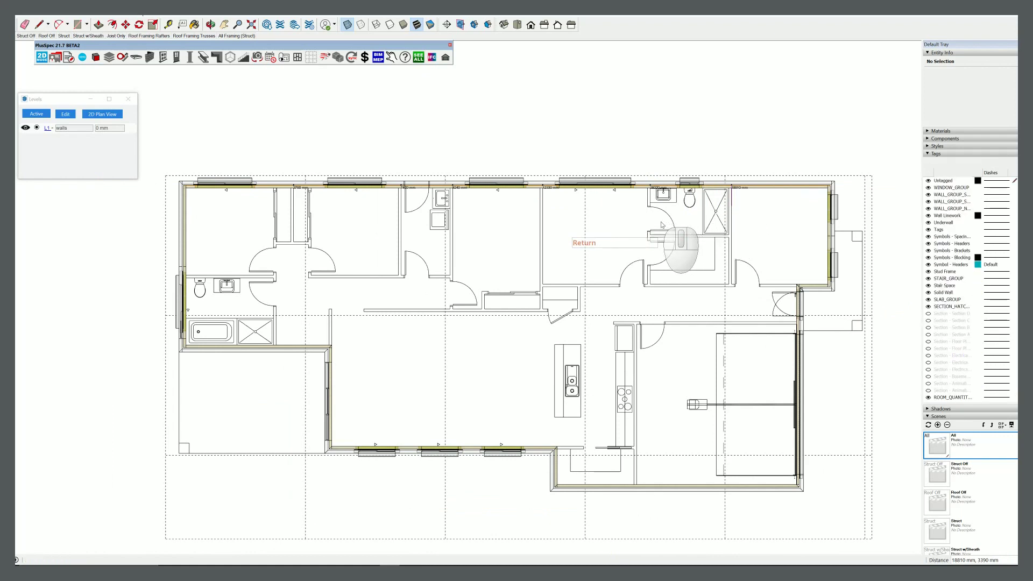
scroll(662, 225, "down", 1)
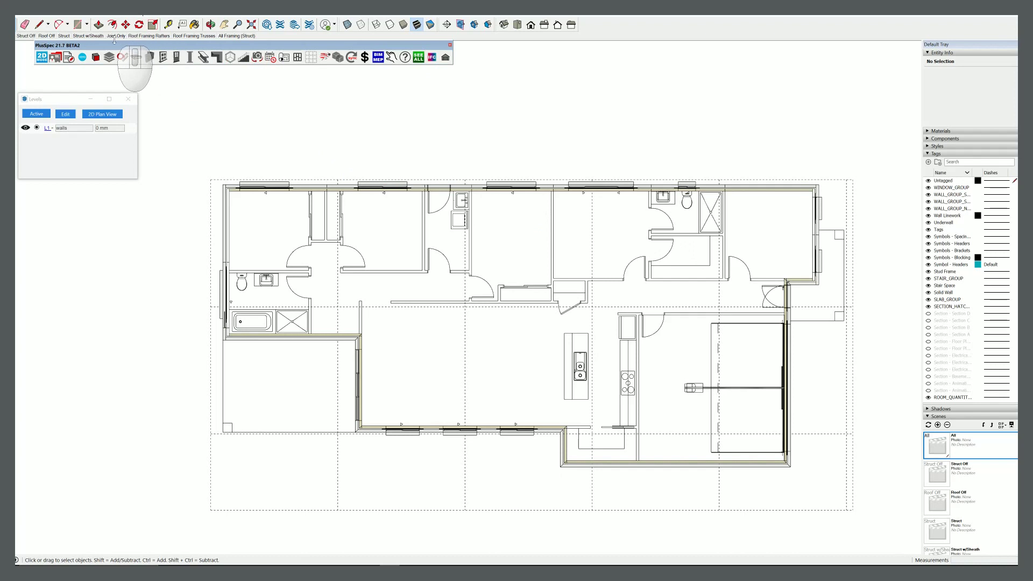
- In the Struct scene, crossing-select the six top-wall panels and bring up their wall options
left_click(63, 37)
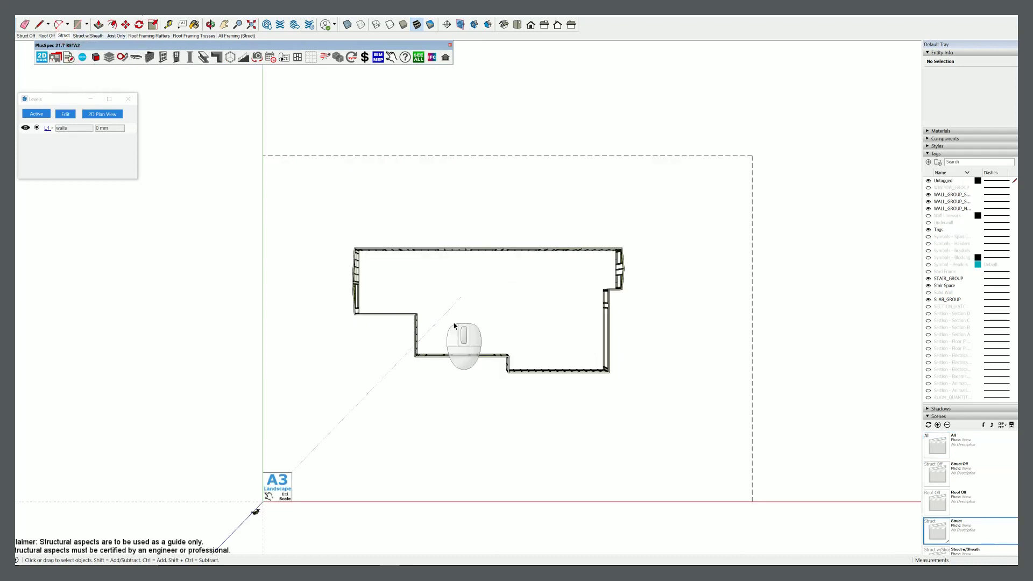
mouse_move(460, 334)
middle_mouse_down()
mouse_move(512, 277)
mouse_move(418, 250)
middle_mouse_up()
scroll(498, 265, "up", 5)
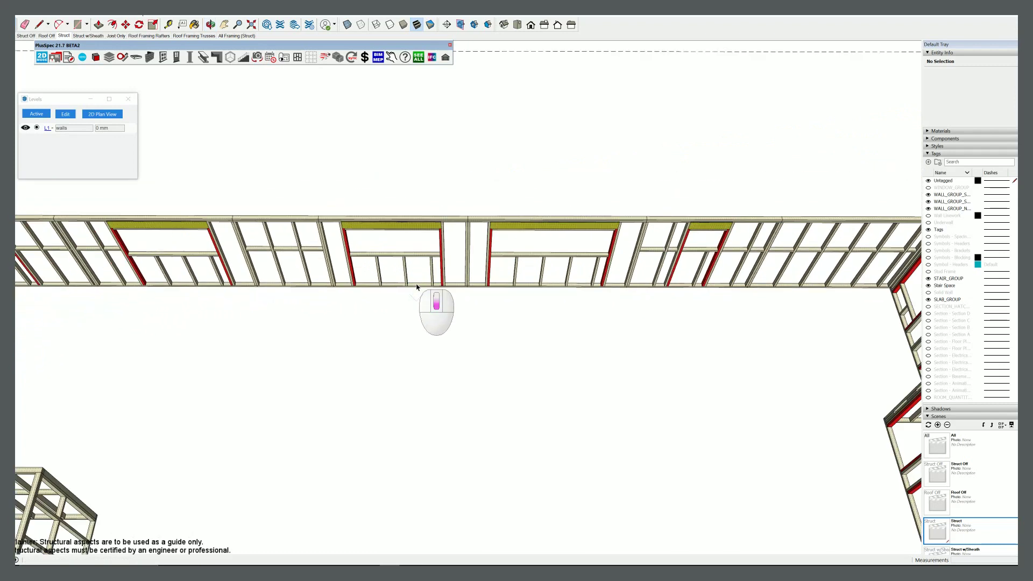
middle_click_drag(417, 250, 424, 286)
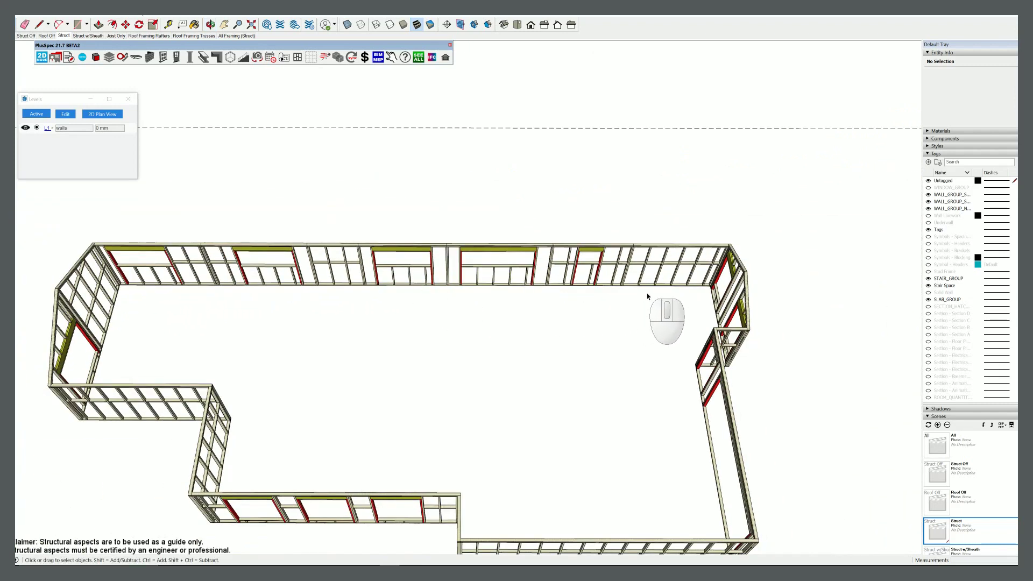
left_click_drag(597, 293, 201, 227)
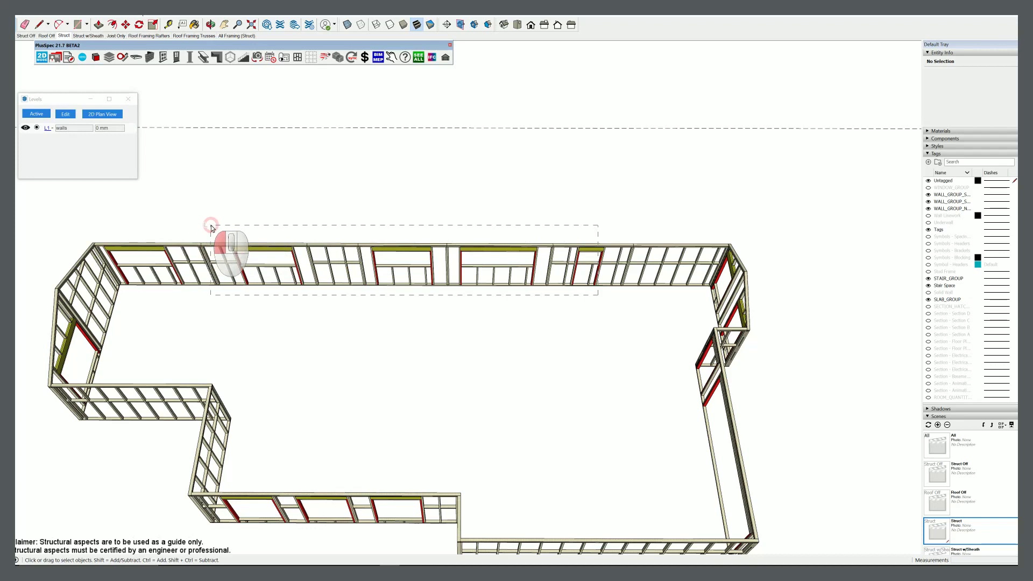
left_click_drag(210, 228, 211, 228)
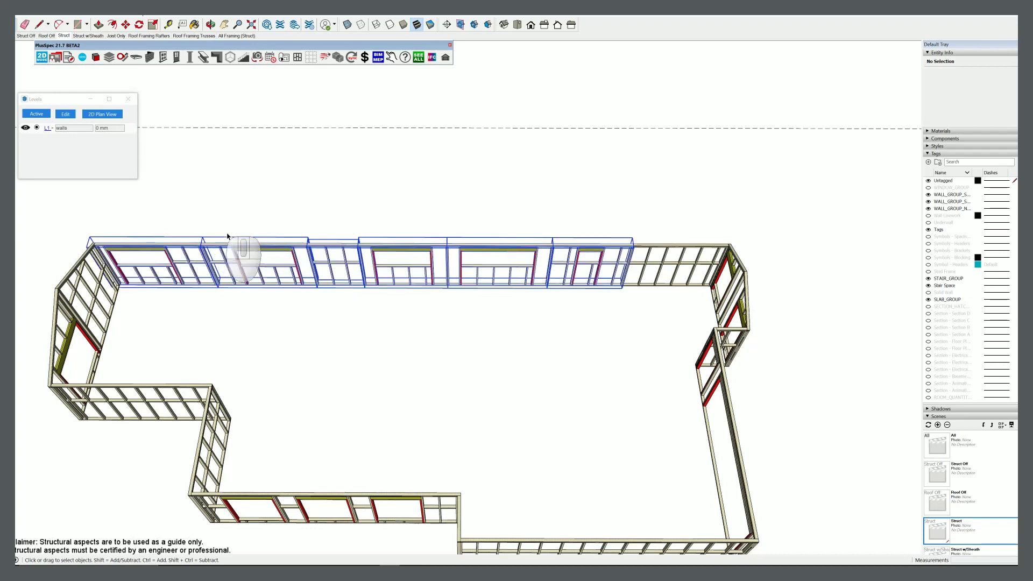
right_click(290, 251)
mouse_move(323, 388)
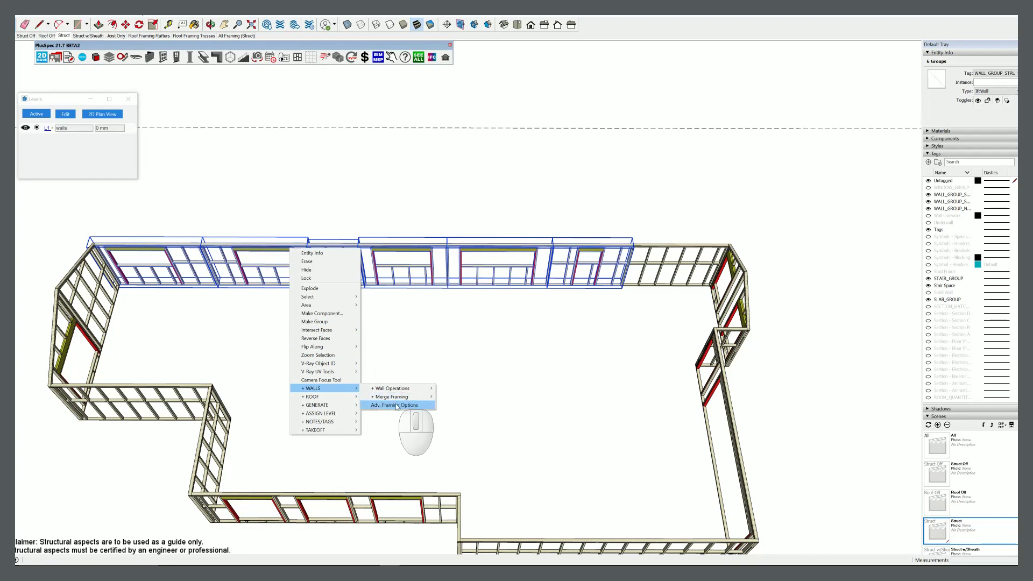
- Regenerate the six back-wall panels with 3-stud corners, 90x35 top plate and 90x45 H3 bottom plate
left_click(396, 405)
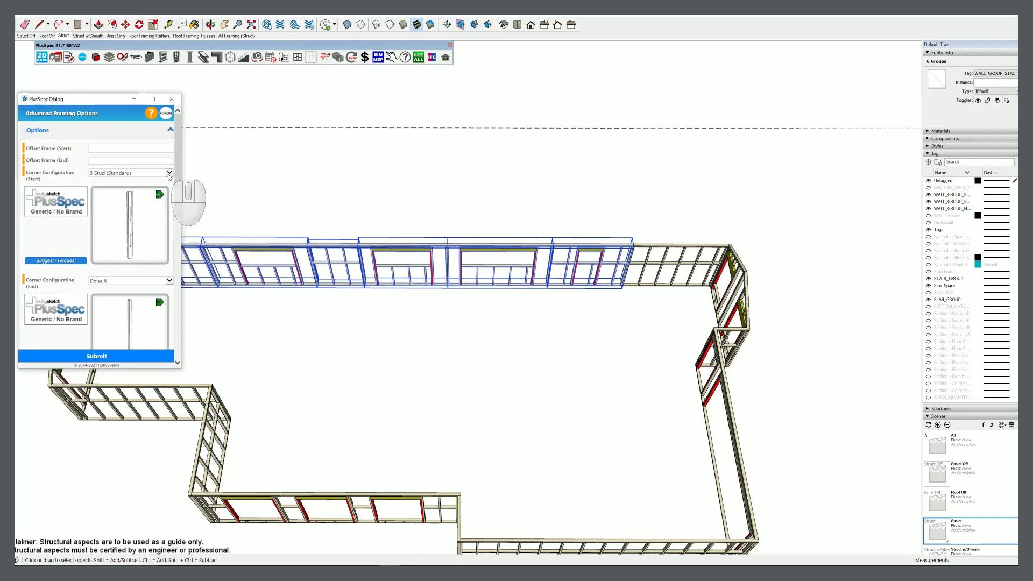
scroll(133, 226, "down", 3)
scroll(131, 231, "down", 1)
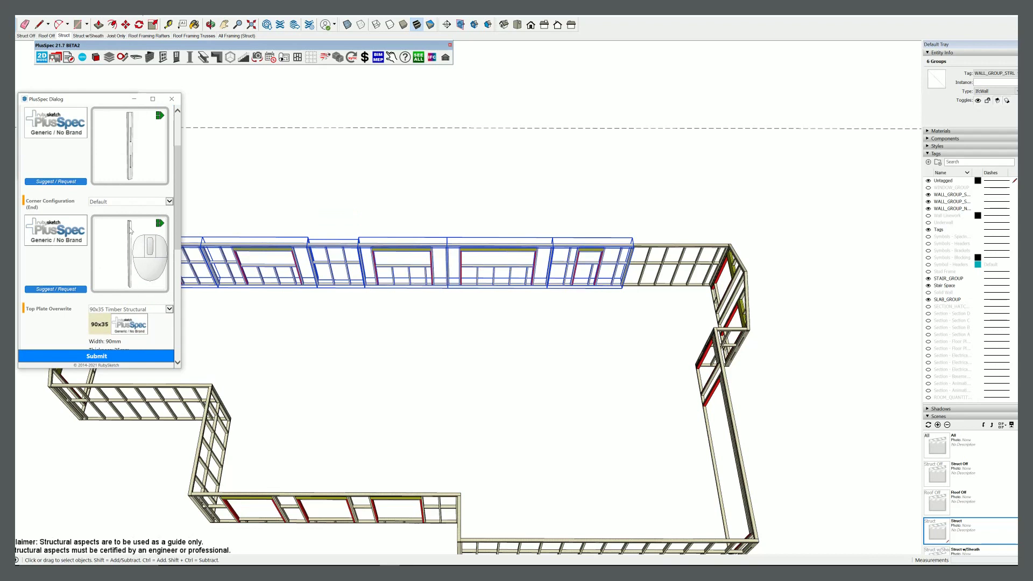
scroll(125, 256, "up", 5)
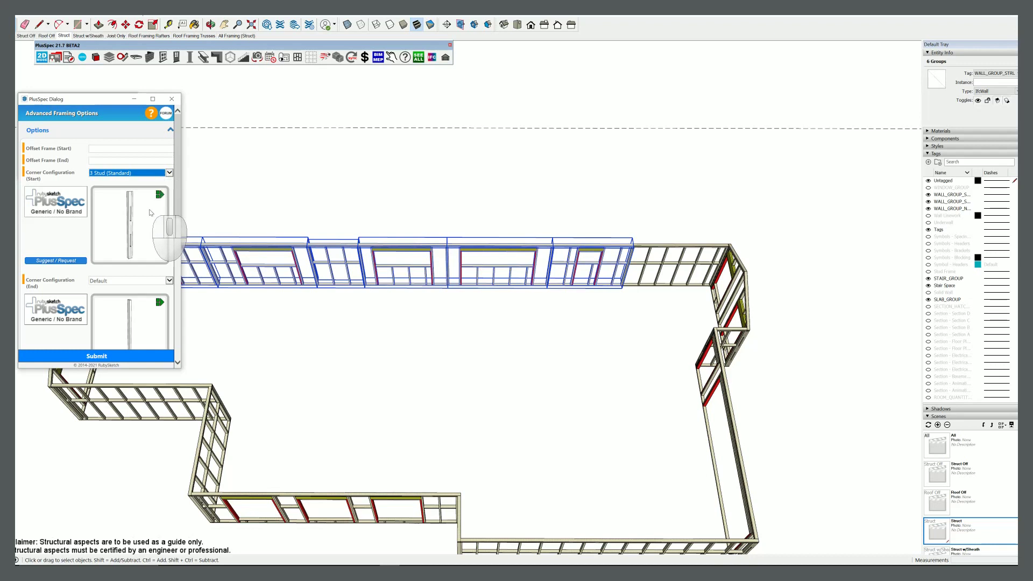
scroll(149, 213, "down", 3)
scroll(149, 212, "down", 2)
scroll(149, 212, "down", 1)
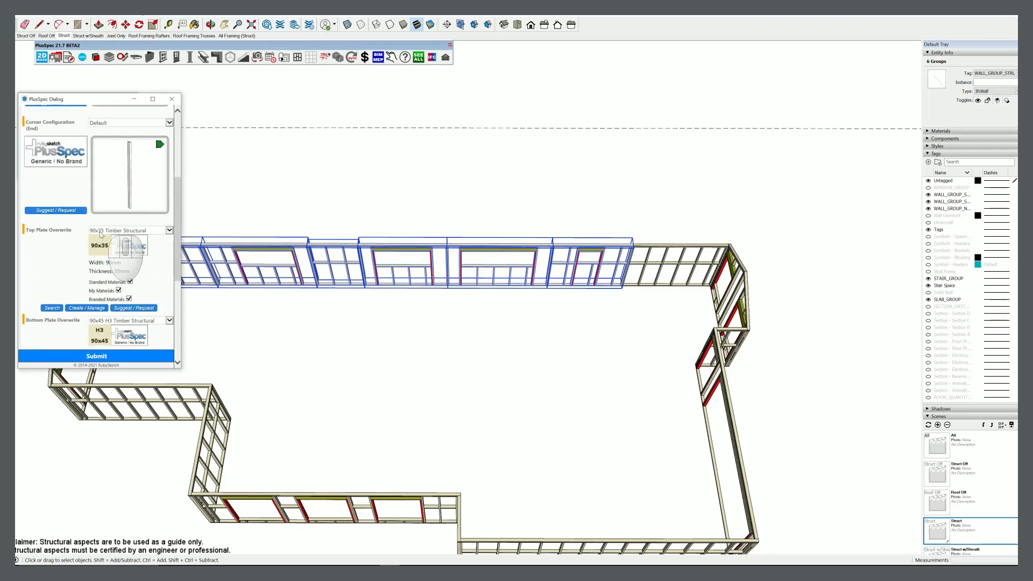
scroll(341, 238, "up", 2)
scroll(342, 254, "up", 3)
scroll(342, 253, "up", 2)
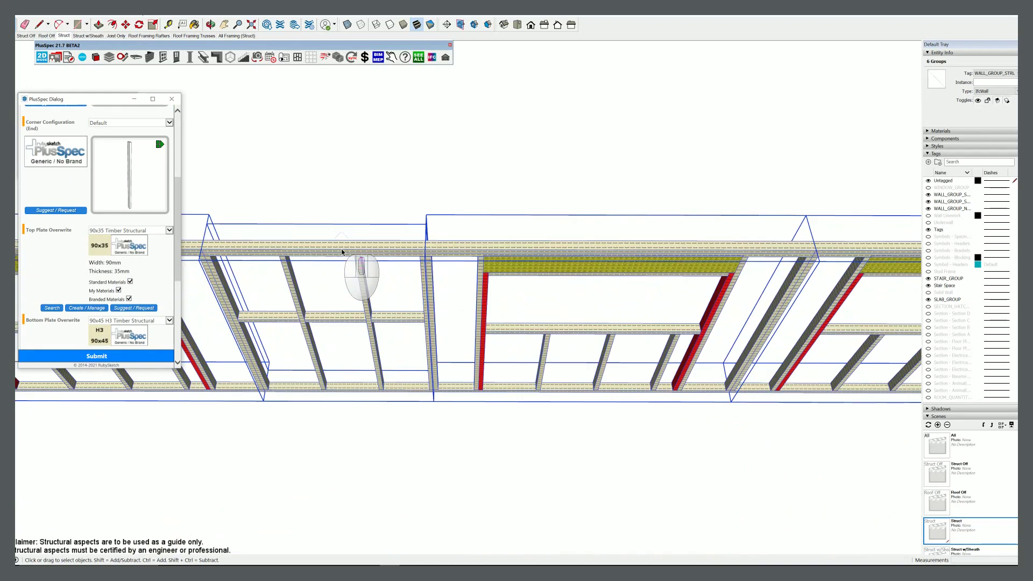
scroll(342, 253, "up", 2)
scroll(341, 254, "up", 2)
scroll(341, 253, "up", 2)
scroll(341, 249, "down", 2)
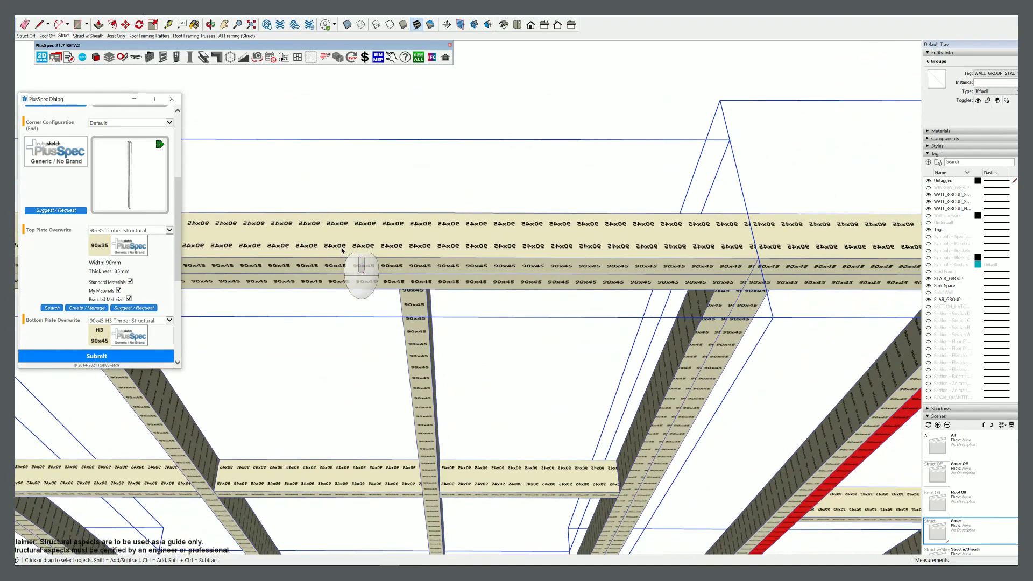
scroll(342, 249, "down", 2)
scroll(341, 250, "down", 2)
scroll(342, 250, "down", 1)
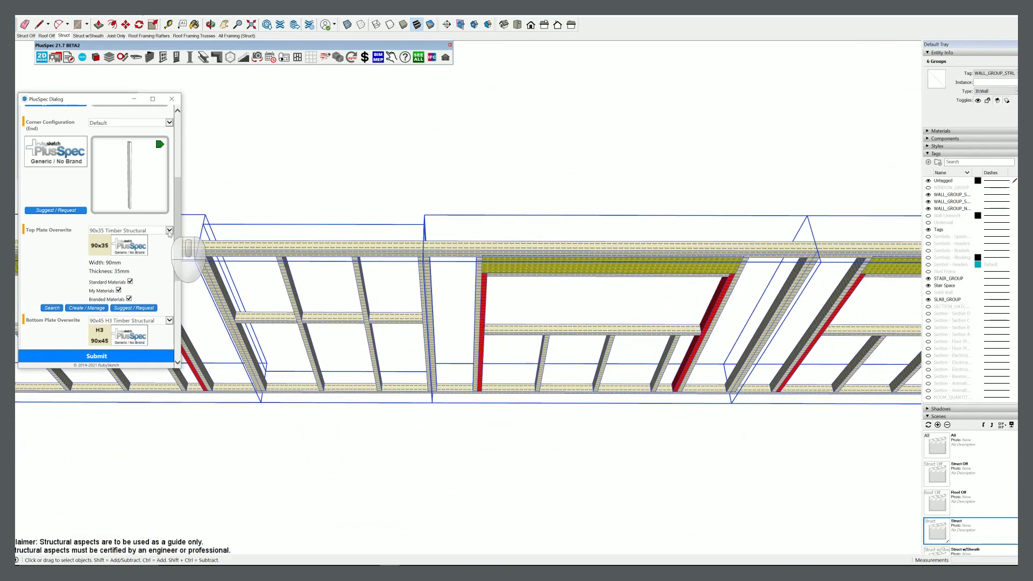
scroll(298, 257, "down", 1)
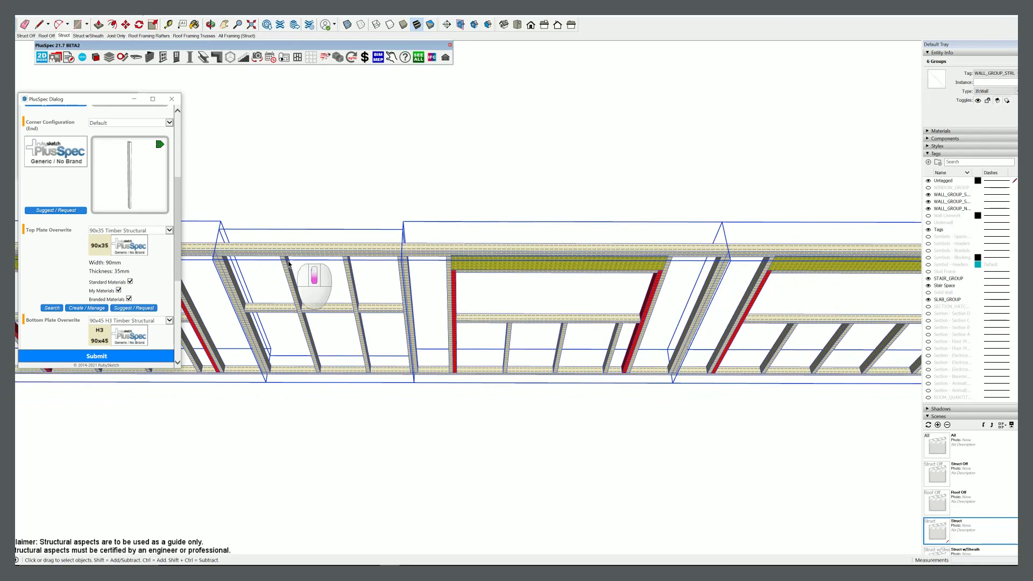
scroll(161, 295, "down", 1)
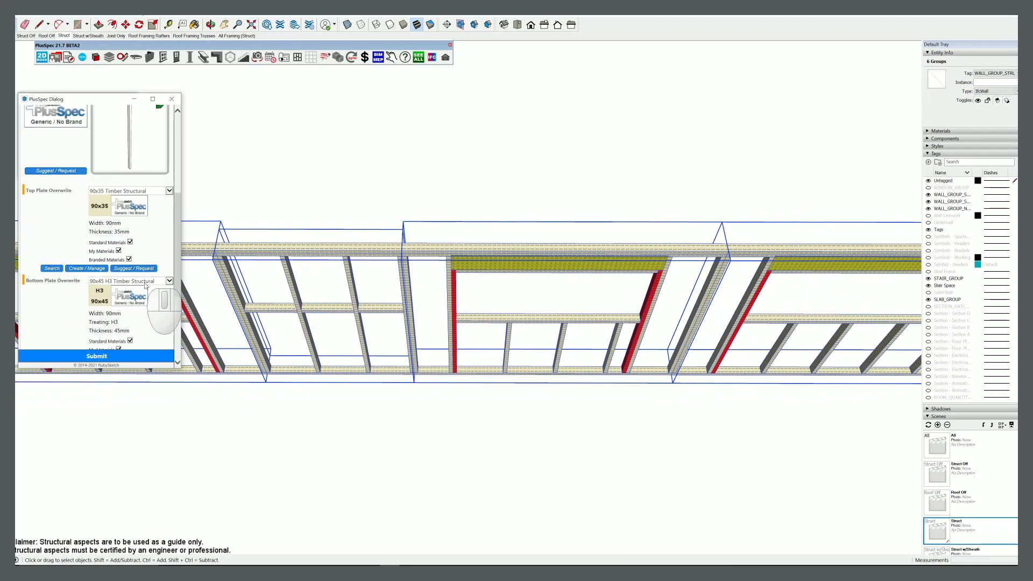
scroll(145, 286, "down", 1)
scroll(147, 266, "down", 1)
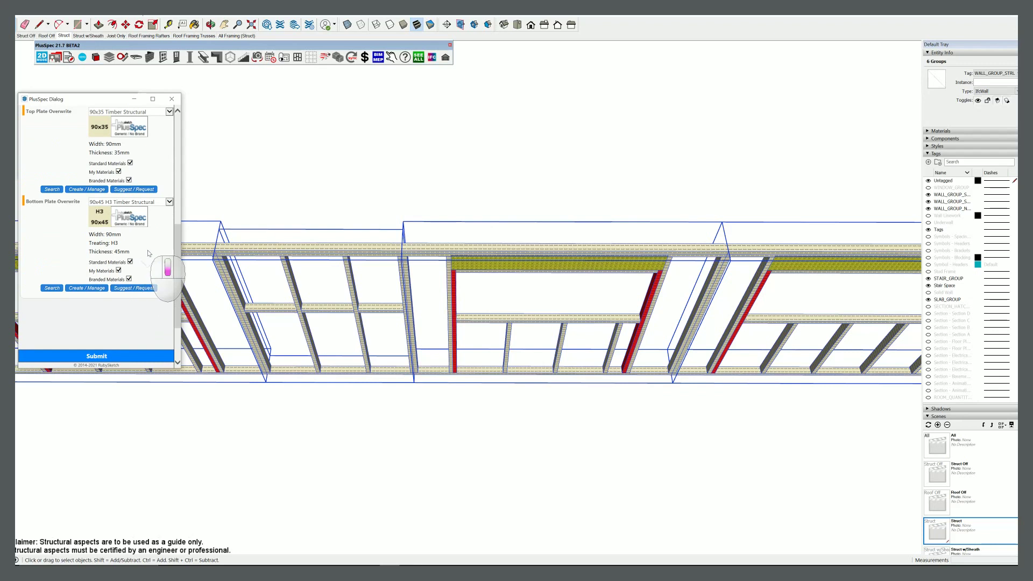
scroll(147, 254, "down", 2)
scroll(147, 252, "up", 1)
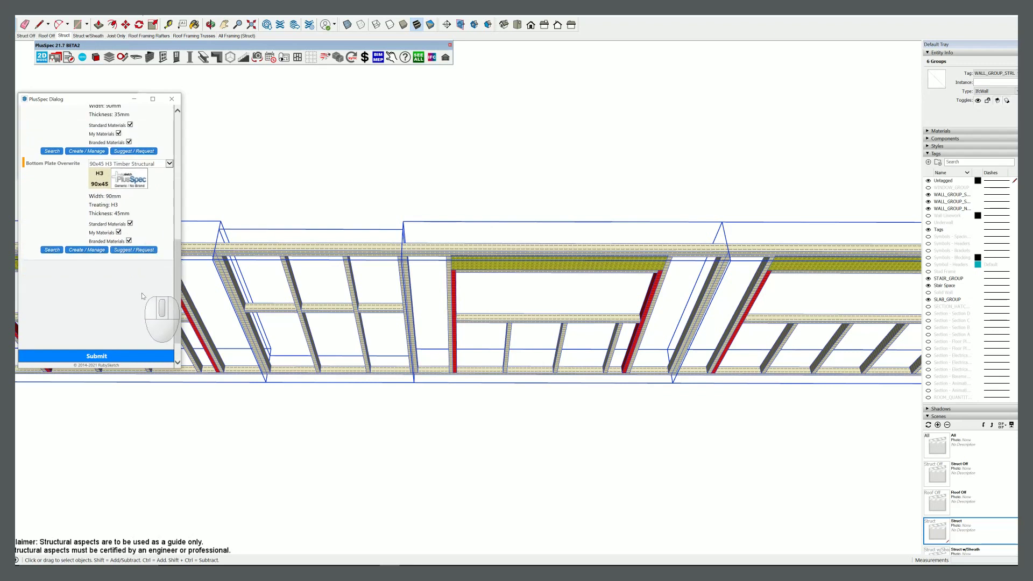
left_click(131, 358)
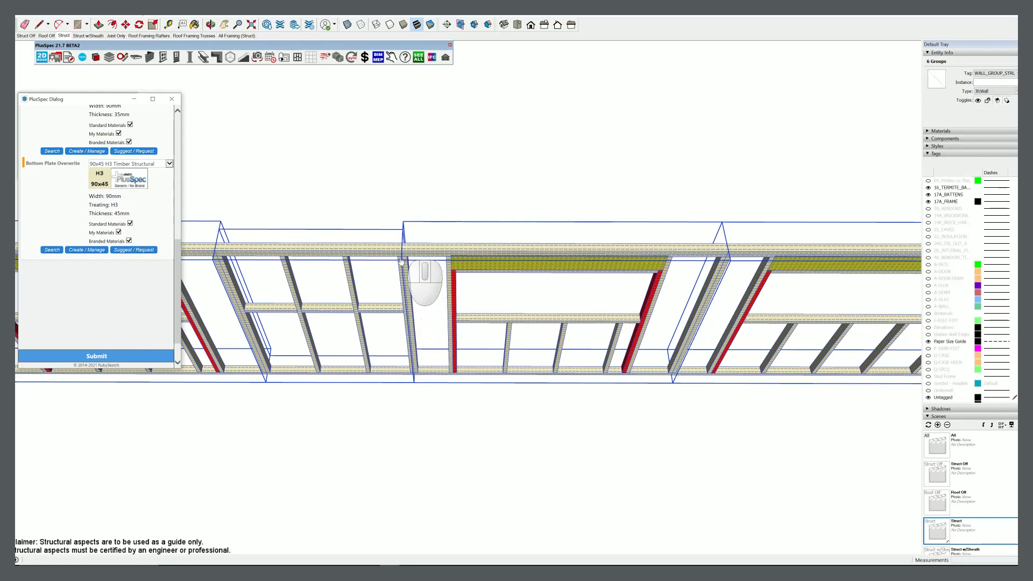
left_click(359, 270)
scroll(404, 256, "up", 1)
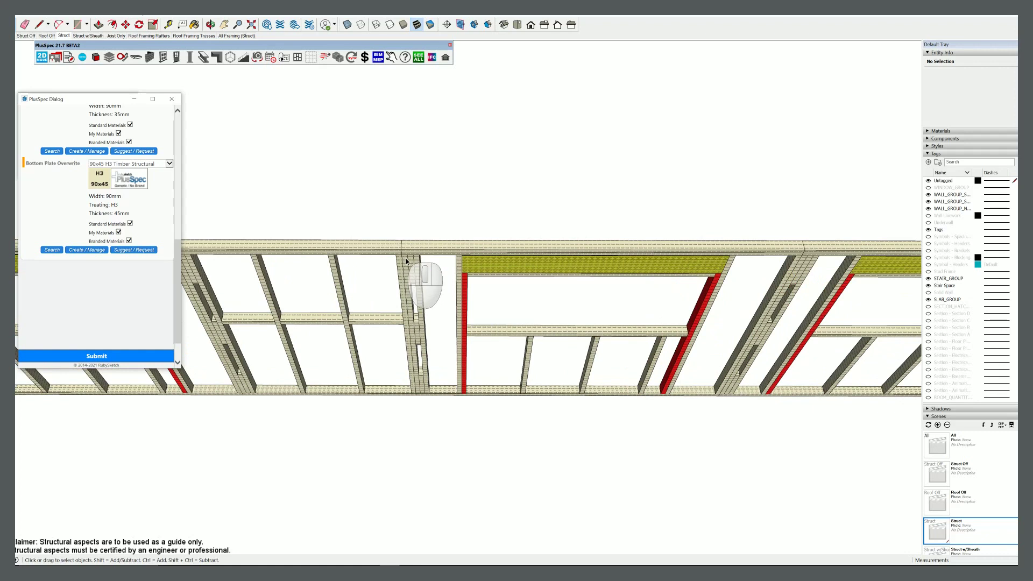
scroll(405, 259, "up", 1)
scroll(411, 266, "up", 1)
scroll(388, 251, "up", 2)
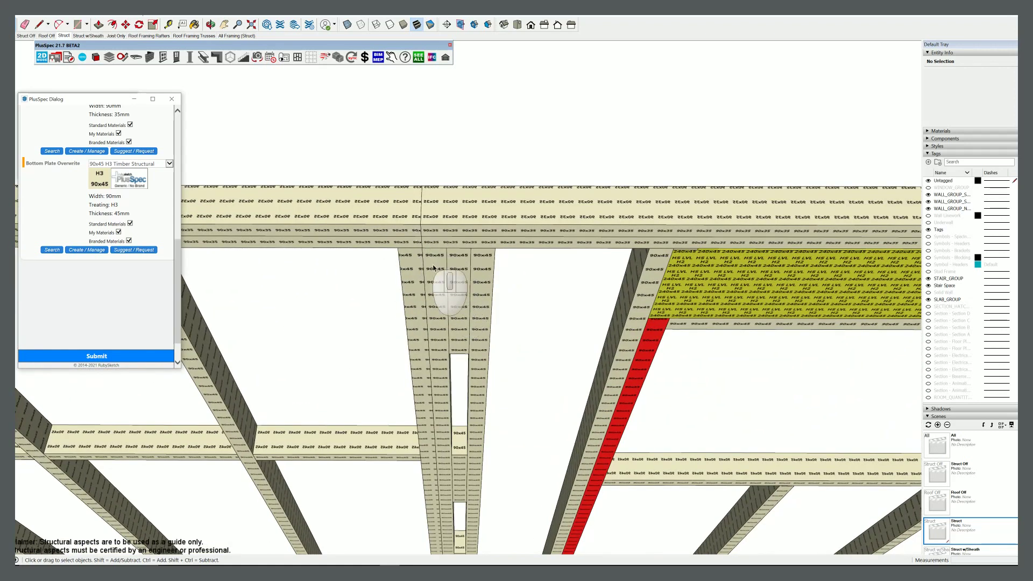
scroll(477, 319, "down", 2)
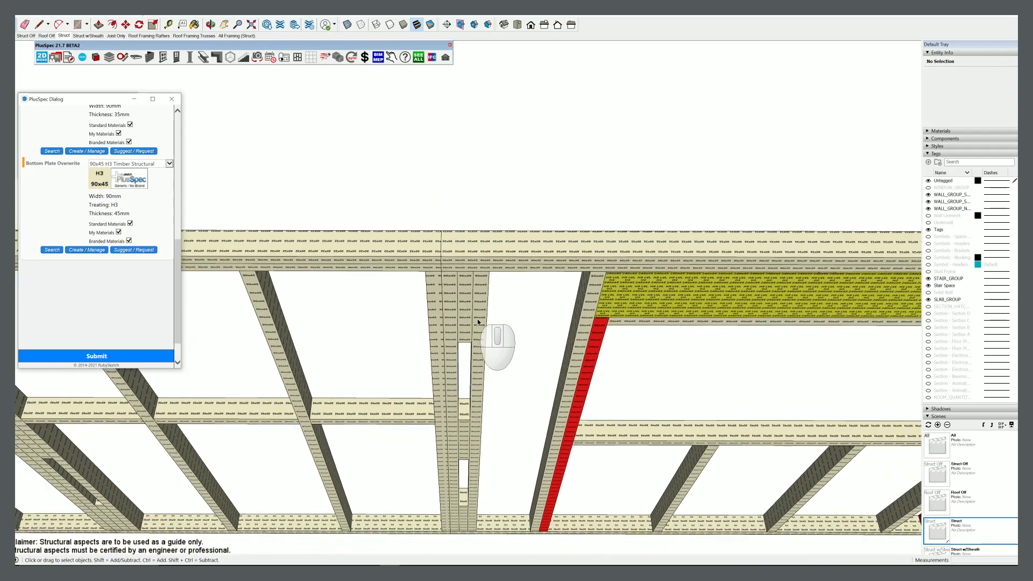
scroll(477, 318, "down", 2)
scroll(477, 319, "down", 2)
scroll(477, 319, "down", 1)
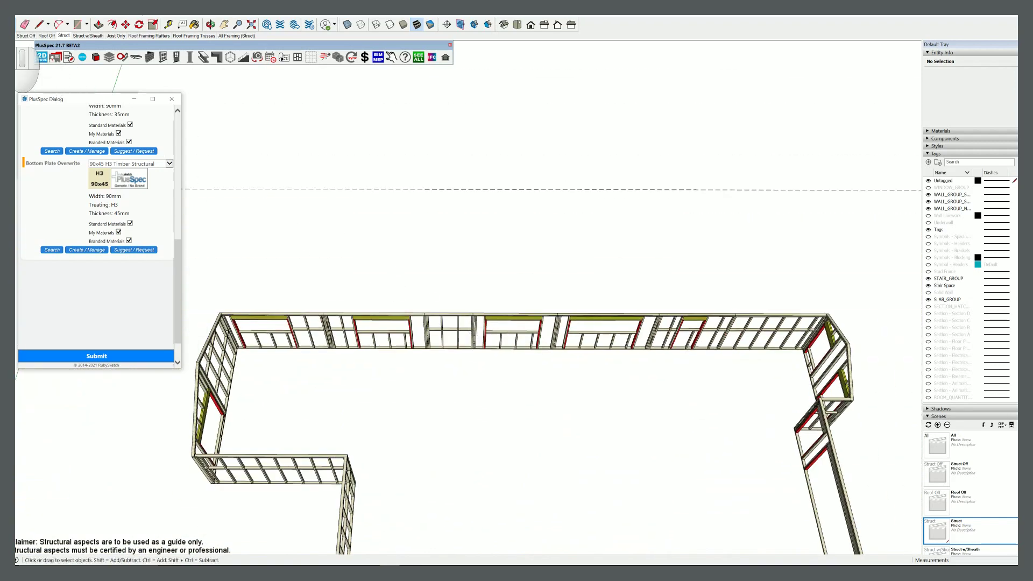
- Switch to the All scene and display the walls as framed studs
left_click(41, 57)
scroll(426, 381, "up", 2)
mouse_move(426, 380)
middle_mouse_down()
mouse_move(468, 329)
mouse_move(472, 280)
middle_mouse_up()
left_click(347, 24)
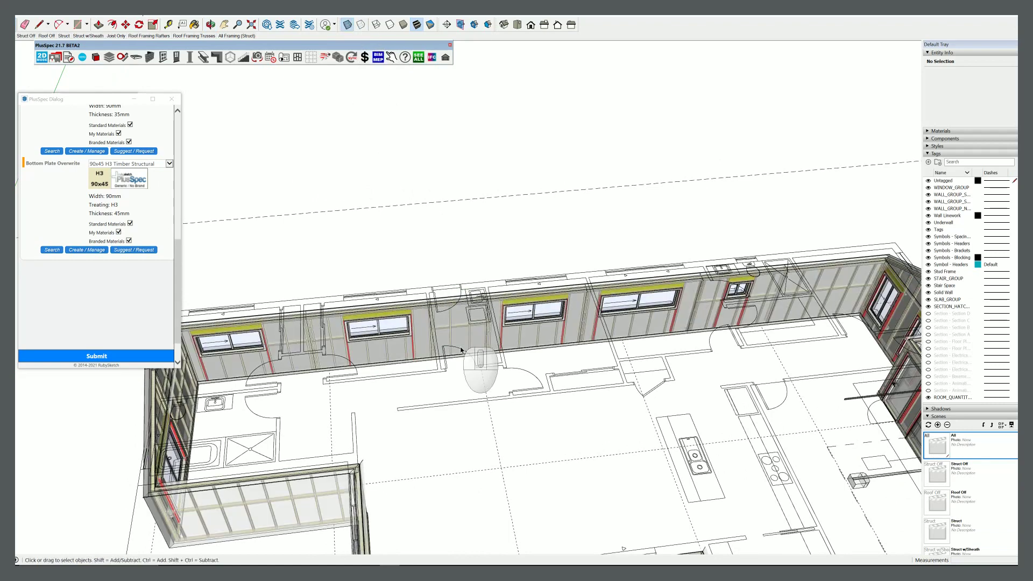
scroll(439, 383, "up", 2)
scroll(439, 383, "up", 2)
scroll(396, 333, "up", 2)
mouse_move(396, 333)
middle_mouse_down()
mouse_move(635, 266)
mouse_move(600, 260)
mouse_move(519, 278)
mouse_move(448, 332)
middle_mouse_up()
scroll(448, 332, "down", 5)
scroll(455, 330, "down", 3)
scroll(508, 484, "down", 2)
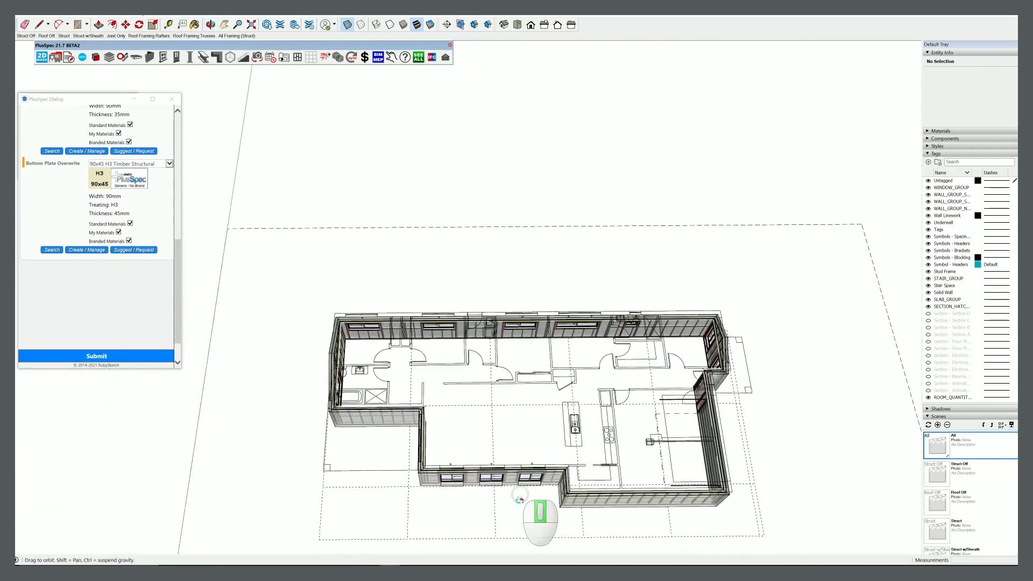
scroll(178, 223, "up", 3)
scroll(177, 227, "up", 3)
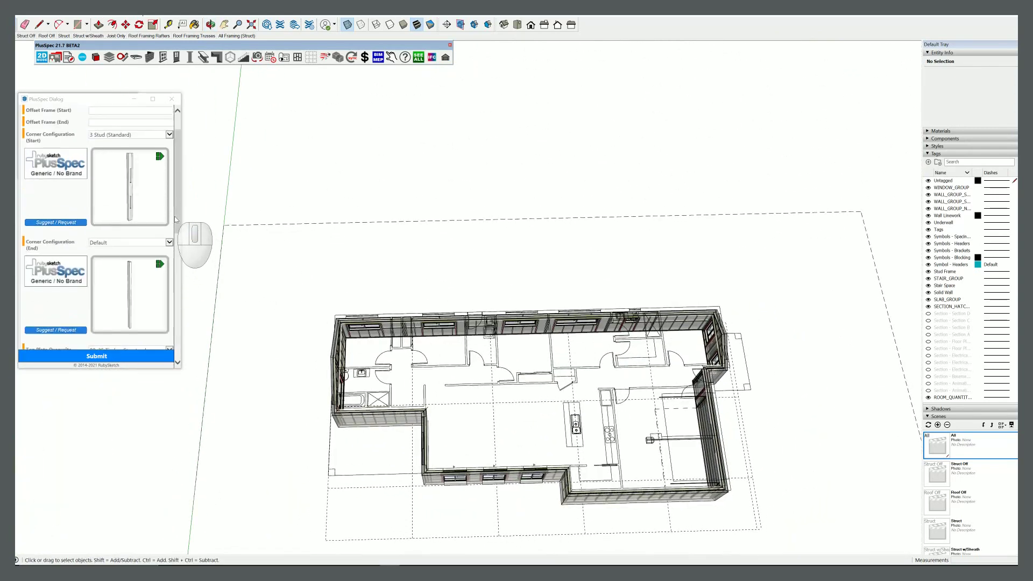
- Close the advanced framing options and orbit to a three-quarter view of the house
left_click(172, 98)
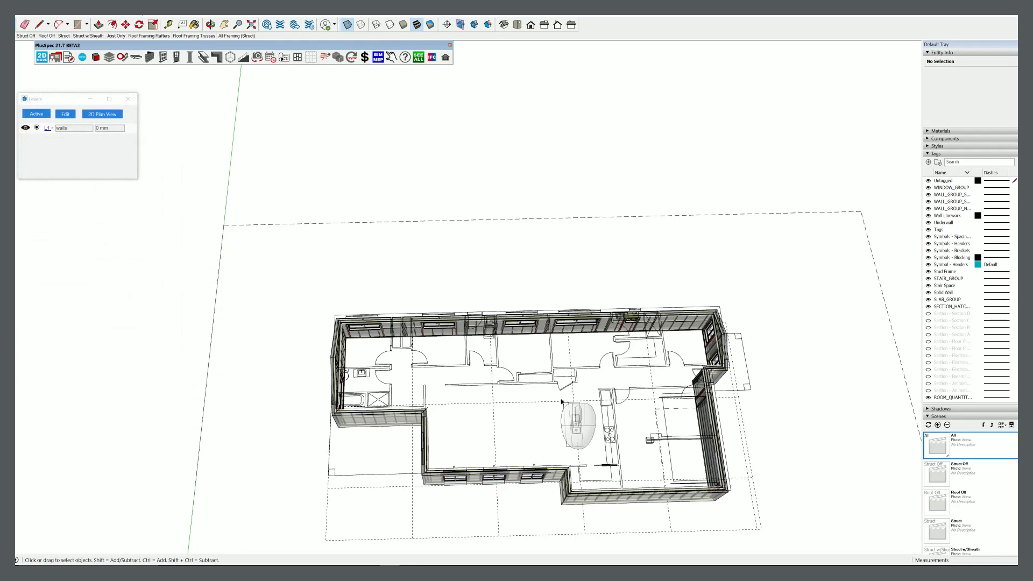
middle_click_drag(650, 426, 673, 358)
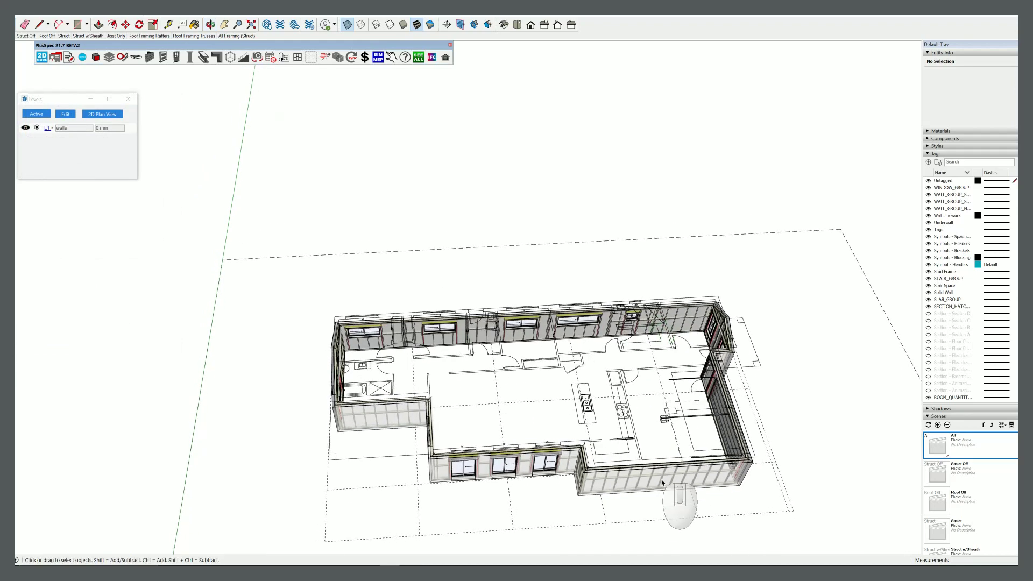
scroll(685, 488, "up", 3)
mouse_move(685, 489)
middle_mouse_down()
mouse_move(478, 401)
mouse_move(542, 352)
mouse_move(597, 335)
mouse_move(814, 320)
middle_mouse_up()
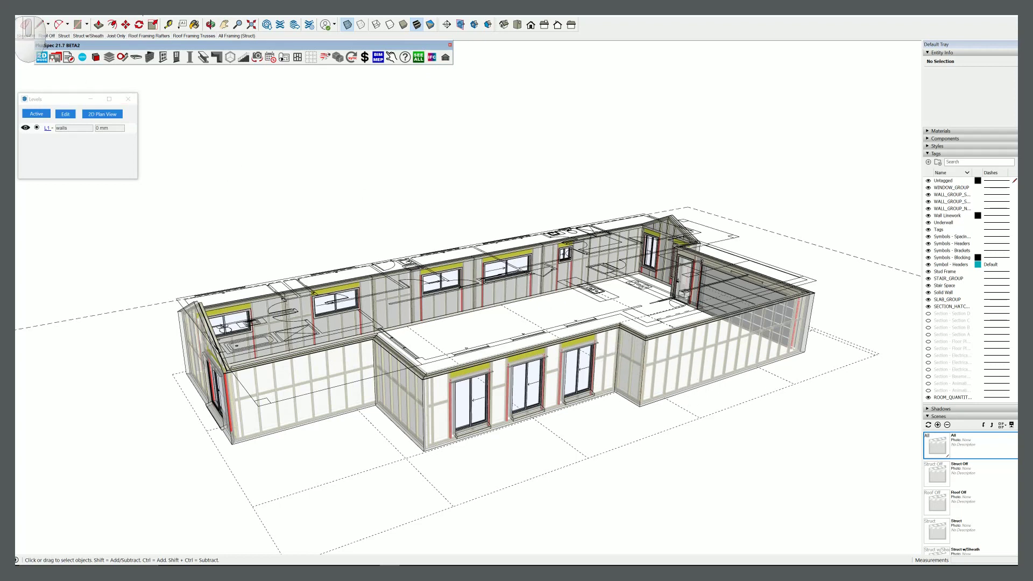
- Save the house model as 'panelization drawing demo' in the Documents folder
right_click(24, 27)
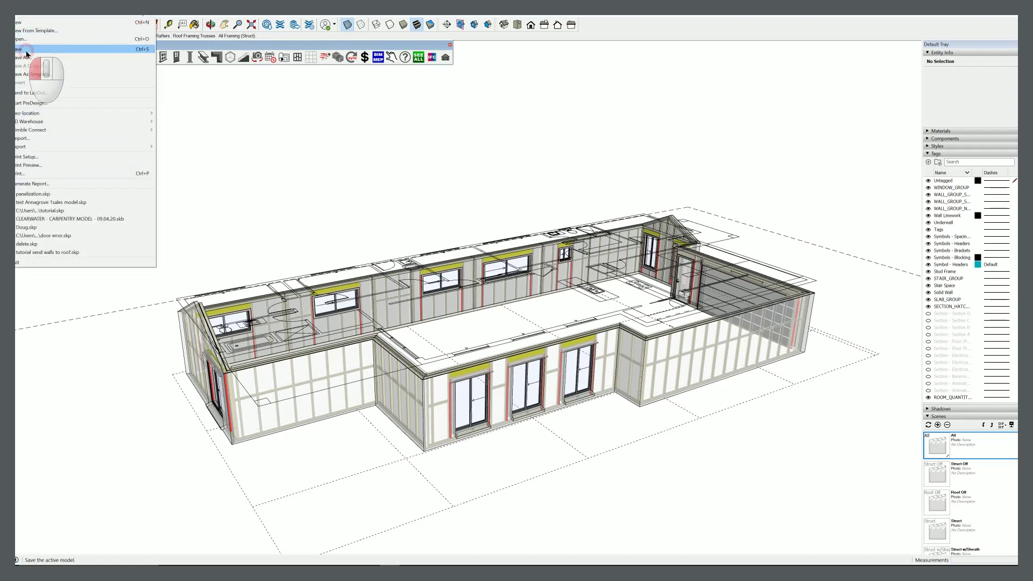
key("Escape")
left_click(40, 59)
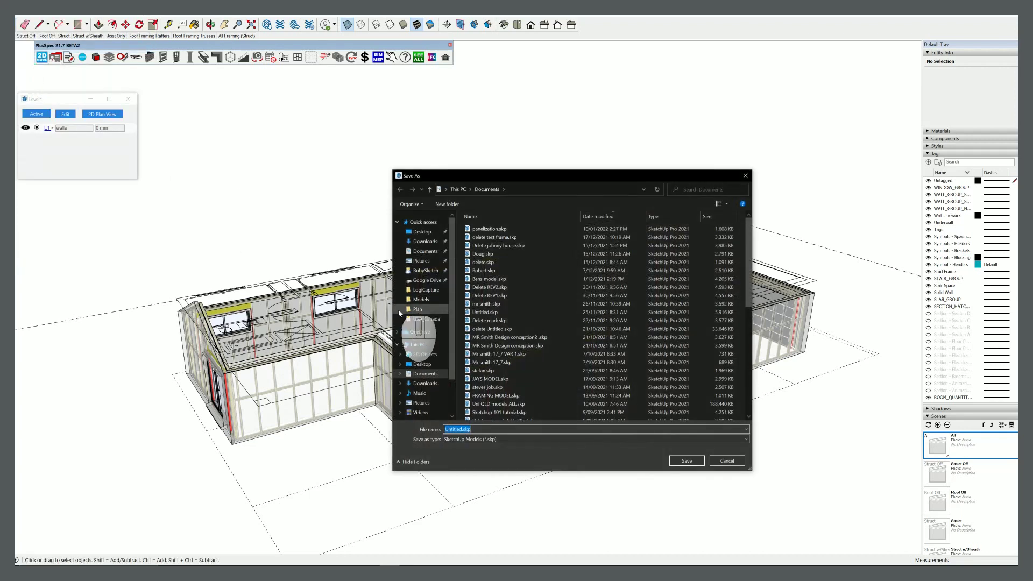
type("paneli")
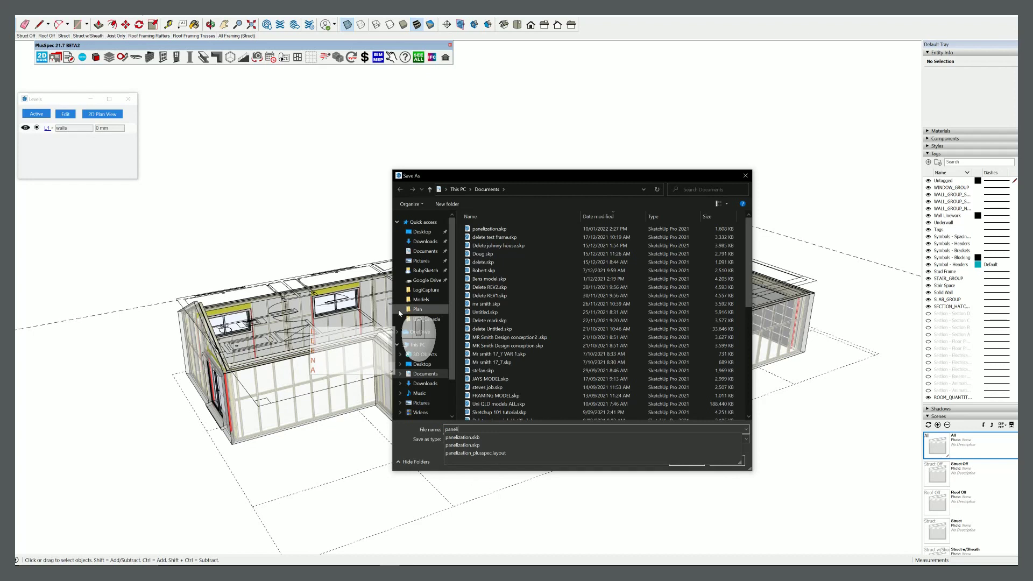
type("zaton")
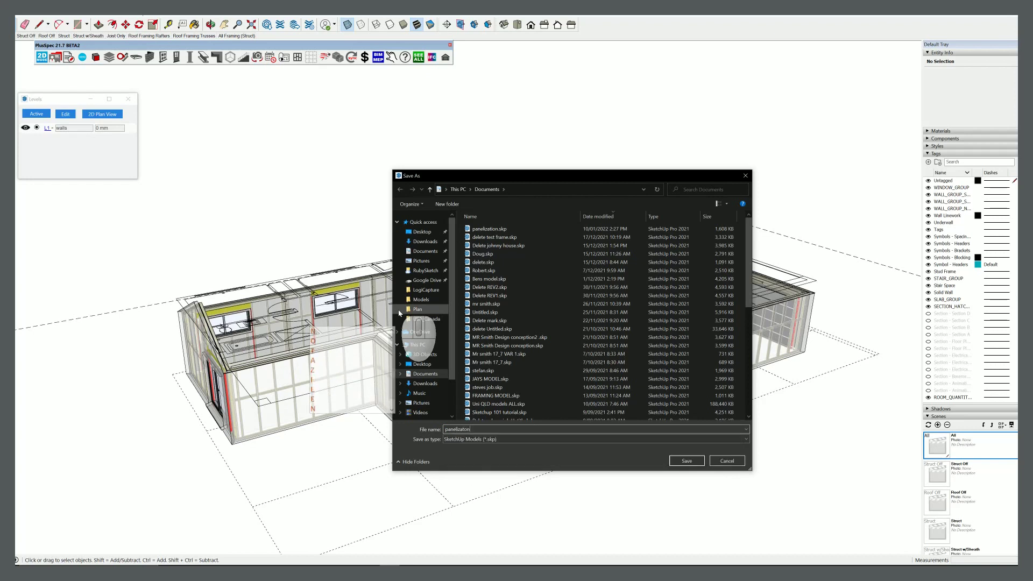
type(" drawing demo")
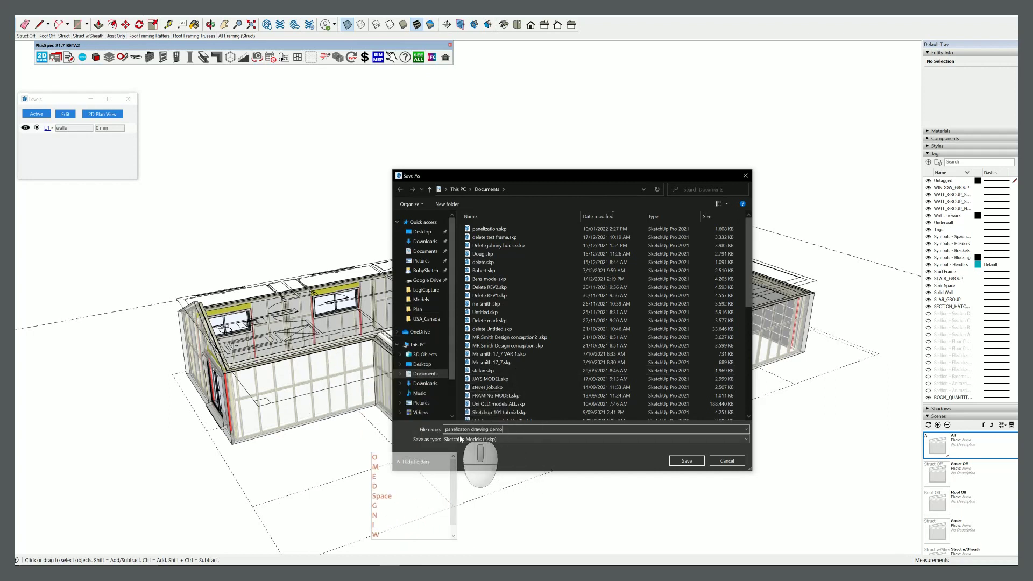
left_click(686, 462)
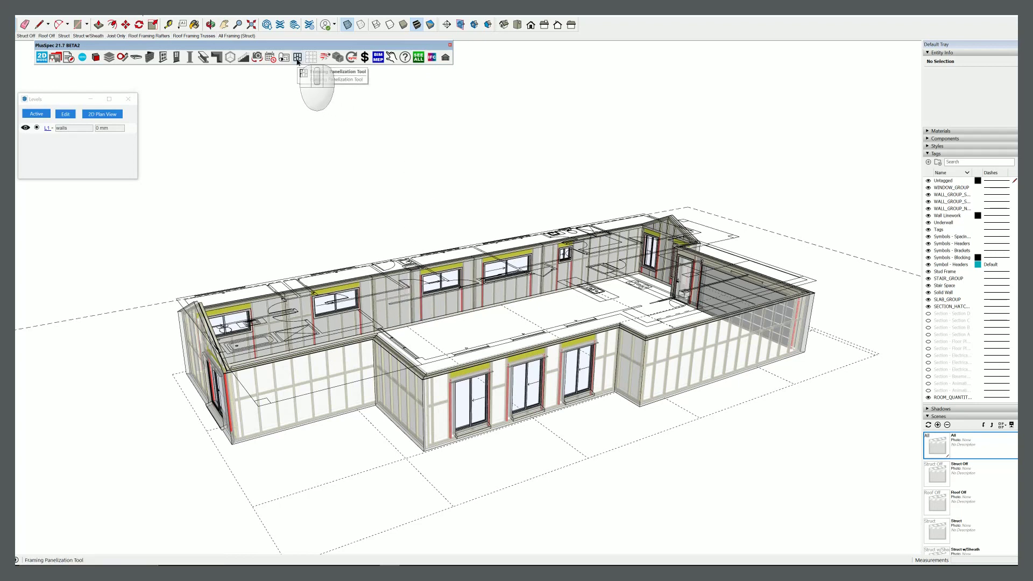
- Open the Framing Panelization Tool settings (A3 landscape, mm units) and check the W6 page
left_click(298, 57)
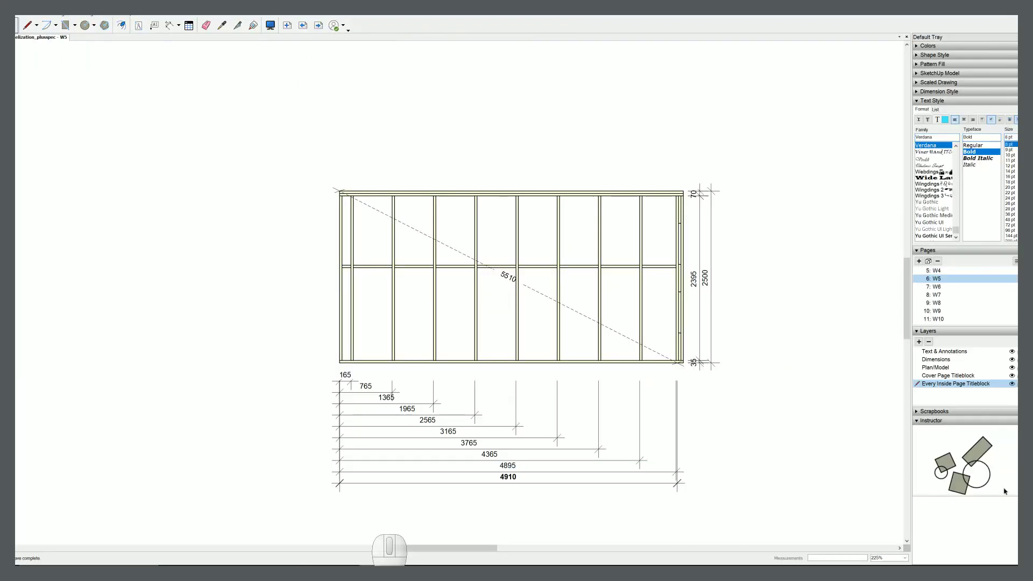
scroll(415, 464, "down", 3)
scroll(414, 460, "down", 2)
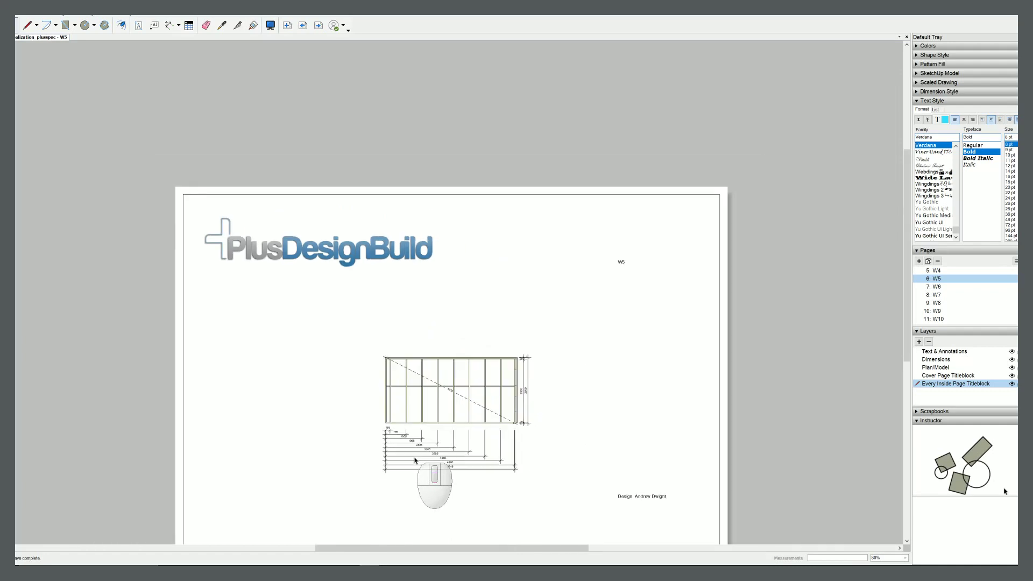
left_click(318, 25)
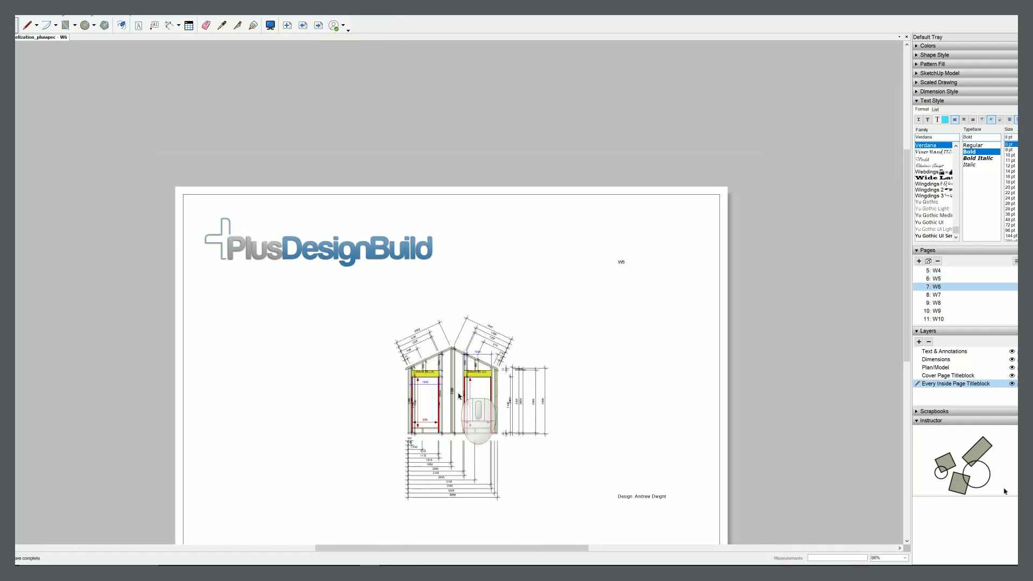
left_click(538, 300)
- Leave Override Existing Scenes off and submit to generate wall scenes W1–W16 and the LayOut file
key("alt+Tab")
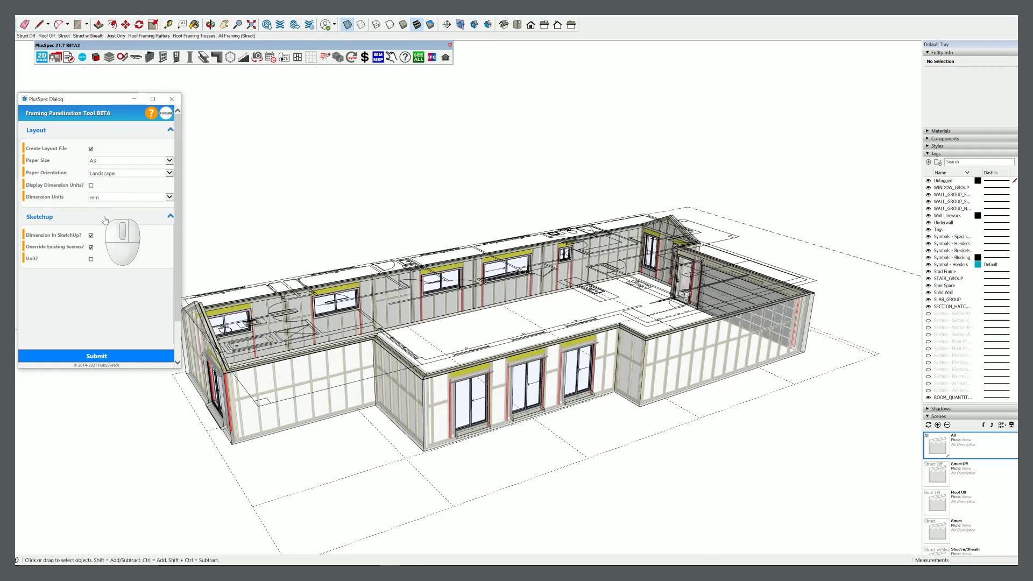
left_click(91, 246)
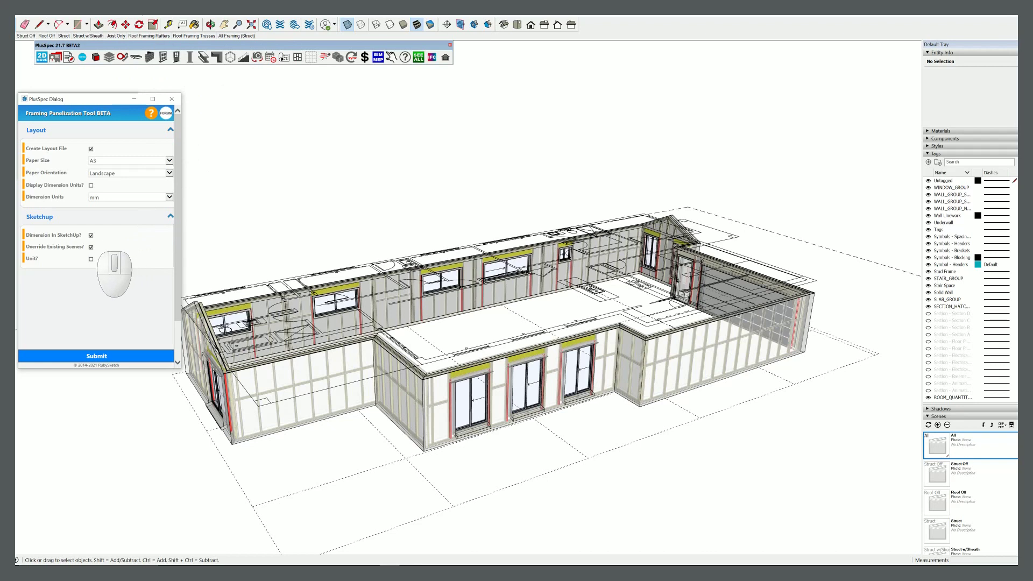
left_click(91, 247)
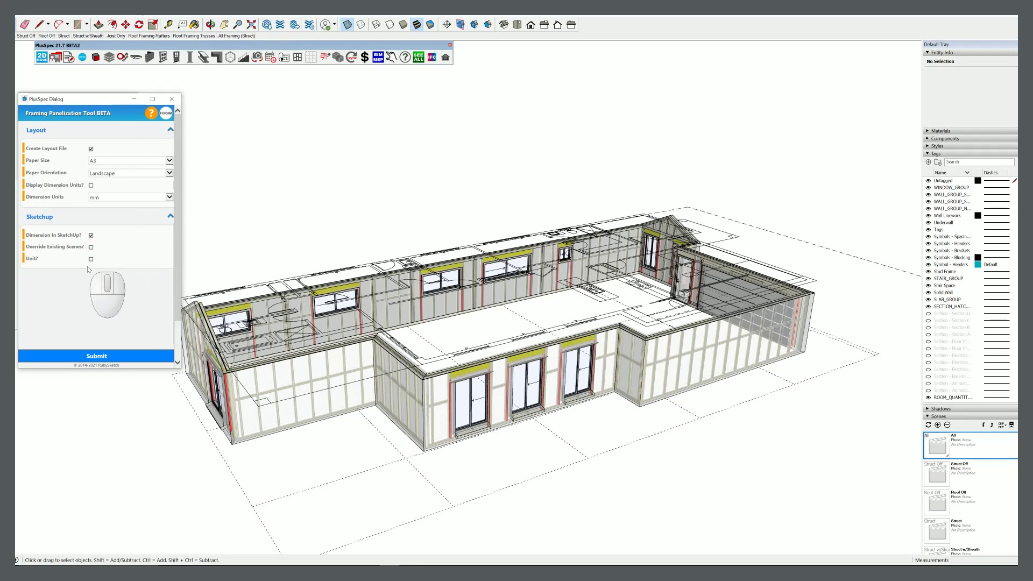
left_click(86, 350)
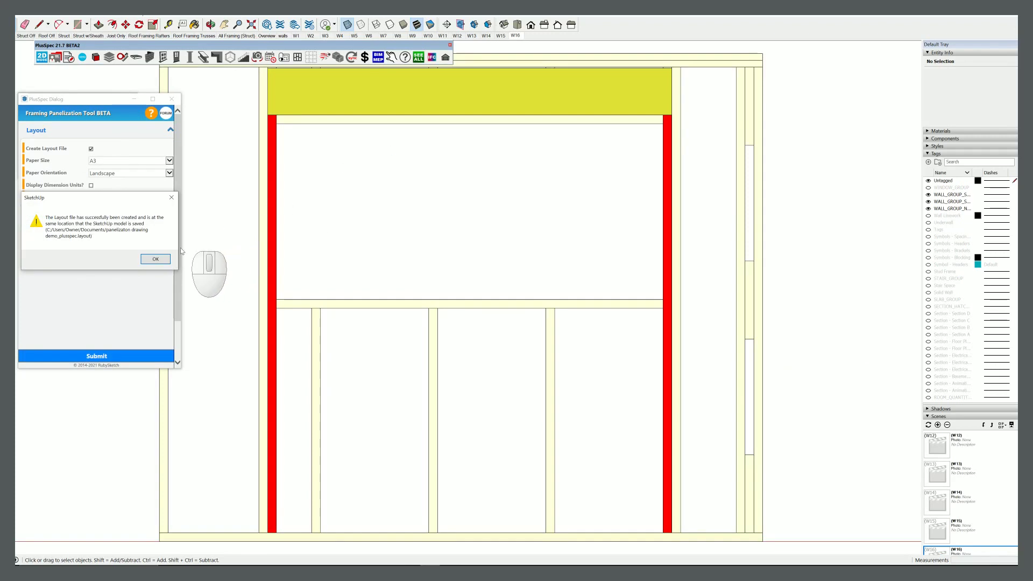
- Dismiss the message confirming the LayOut file was created
left_click(157, 260)
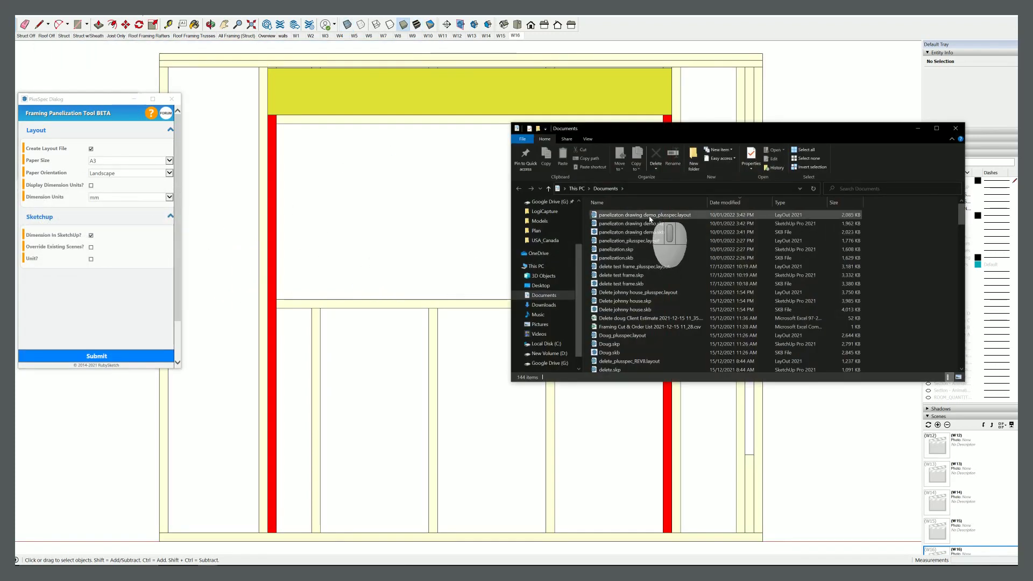
- Open panelizaton drawing demo_plusspec.layout from Documents in LayOut
left_click(642, 217)
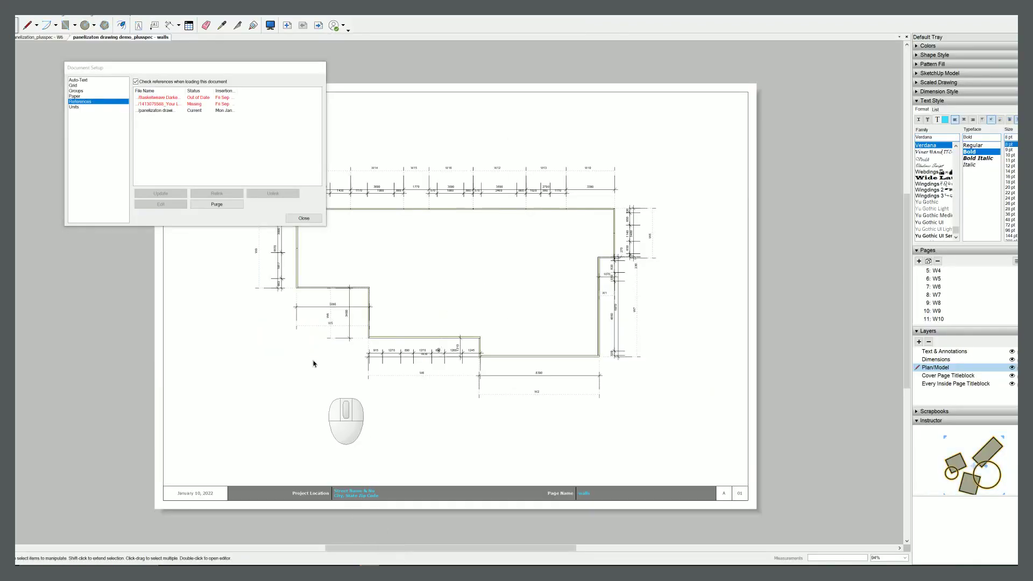
- Close Document Setup and select the top-row and right-side wall dimensions on the walls plan
left_click(304, 218)
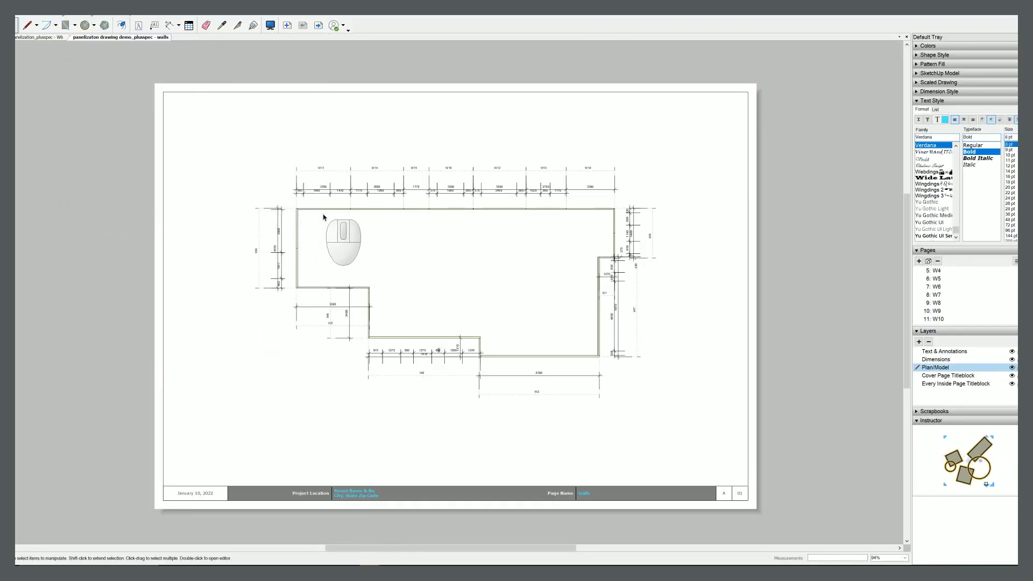
scroll(323, 217, "up", 3)
scroll(329, 224, "up", 2)
scroll(588, 166, "up", 2)
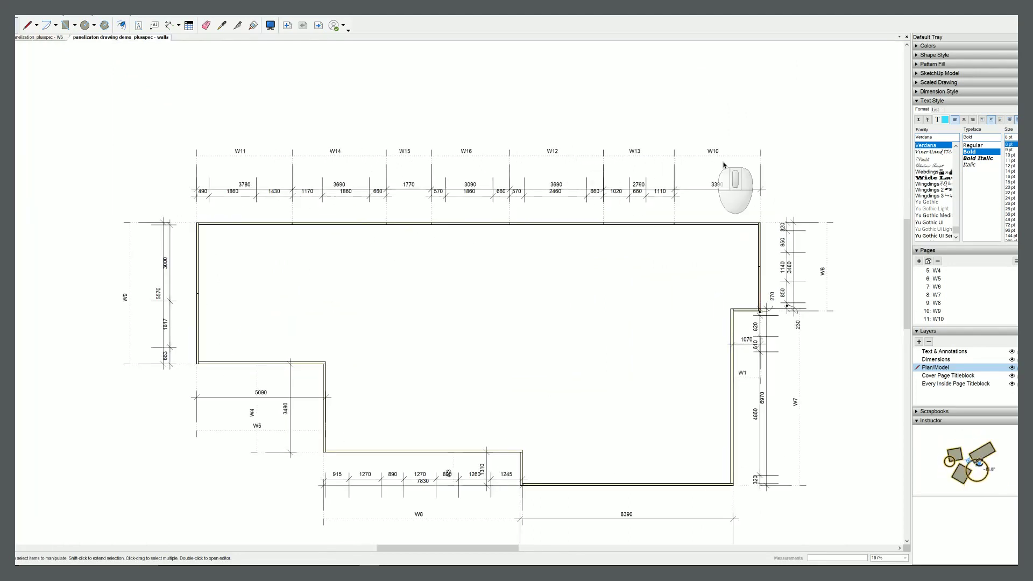
left_click_drag(762, 153, 220, 150)
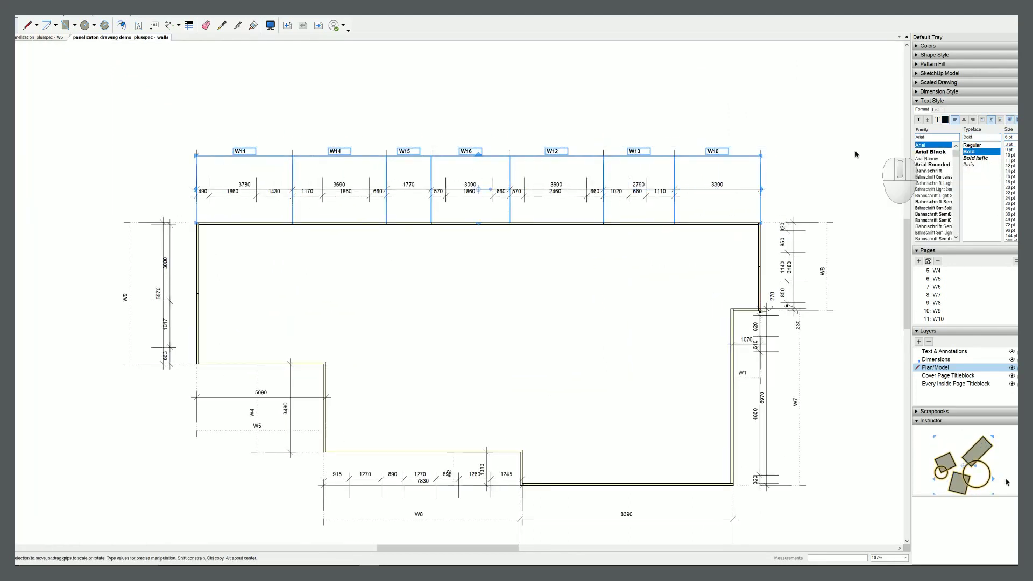
scroll(509, 162, "down", 2)
left_click(742, 217)
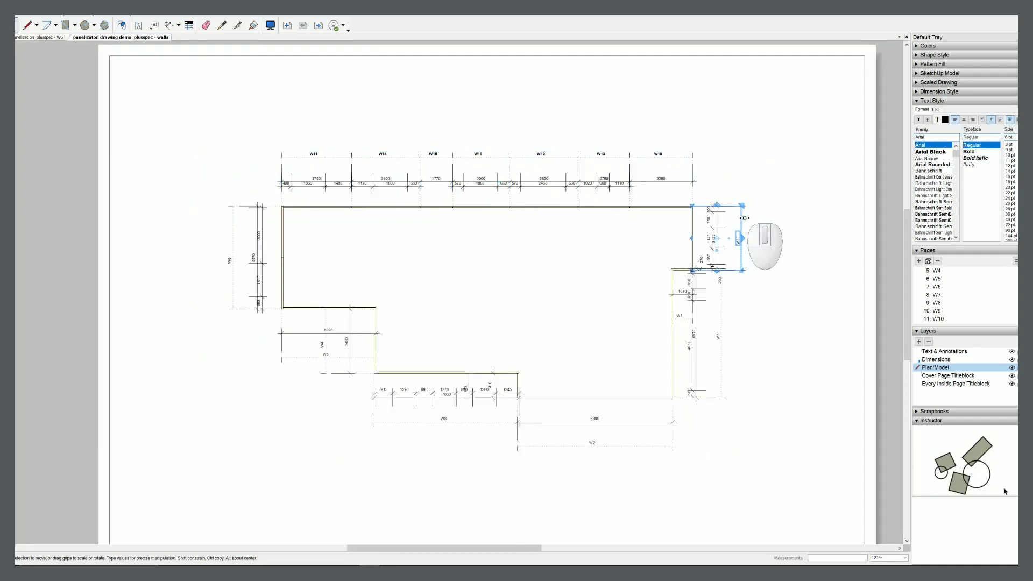
scroll(327, 186, "up", 1)
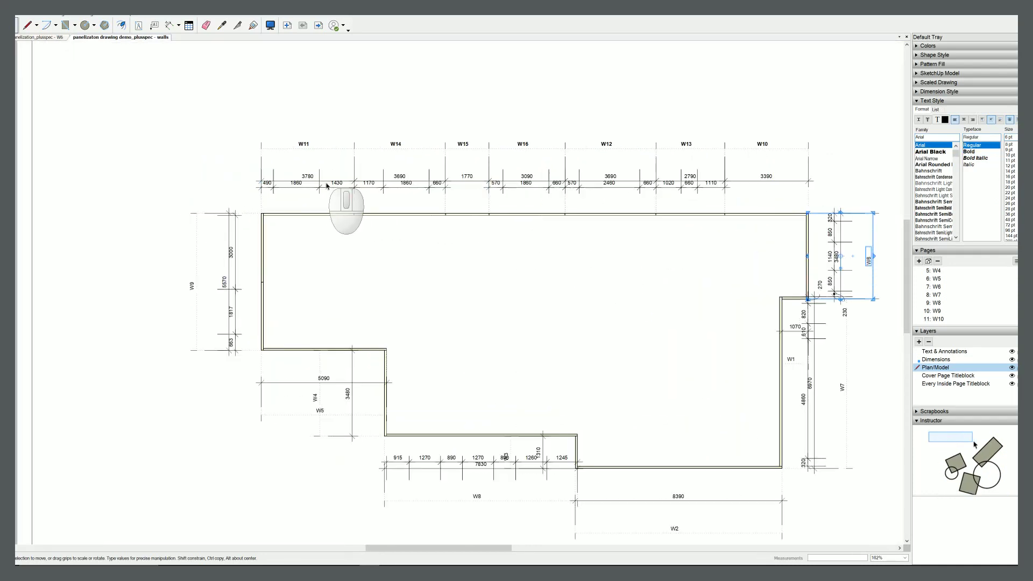
scroll(327, 186, "down", 2)
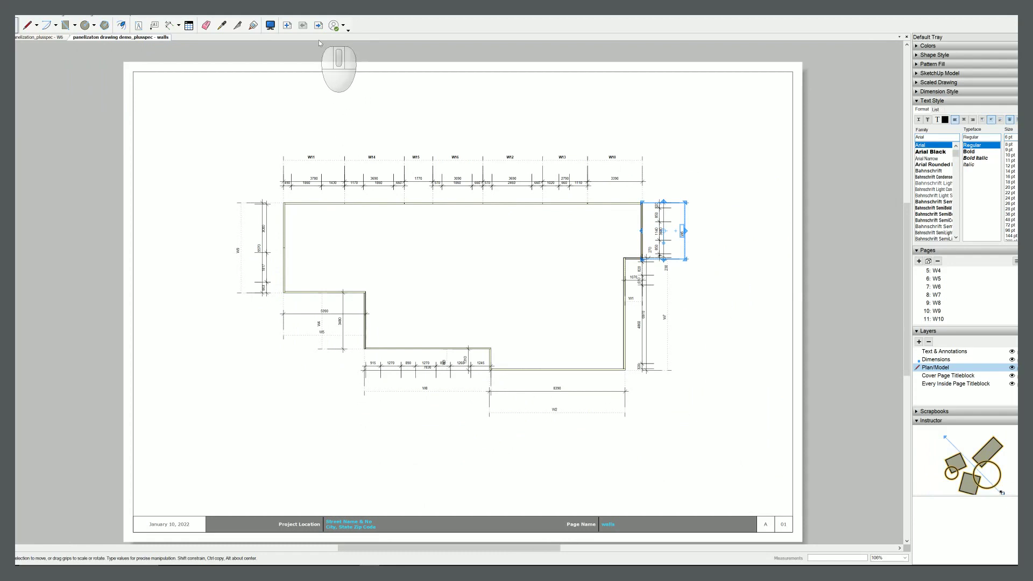
- Page through W1, W7, W8 and W9, moving W9's 2500 height dimension further right
left_click(319, 27)
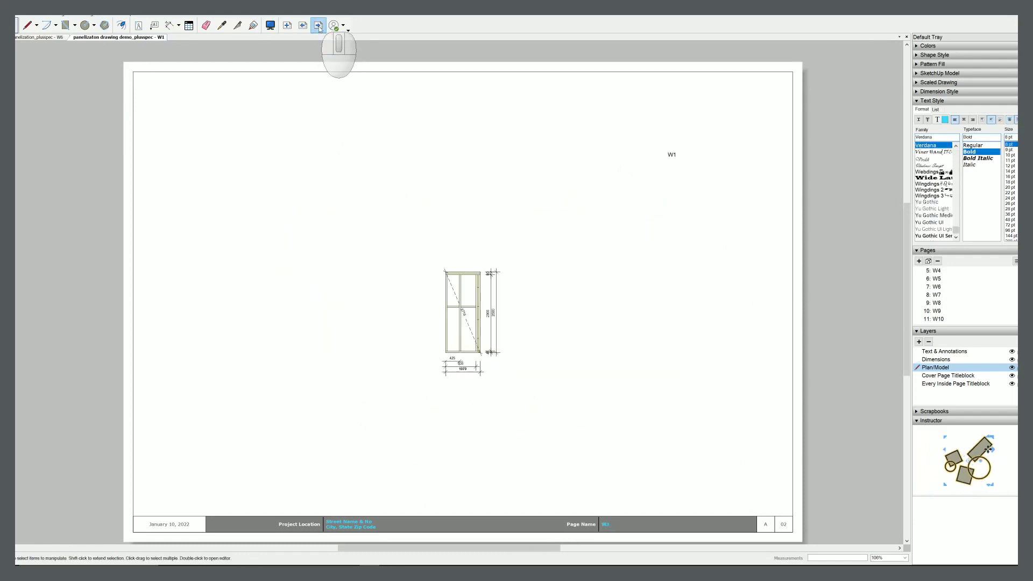
left_click(936, 295)
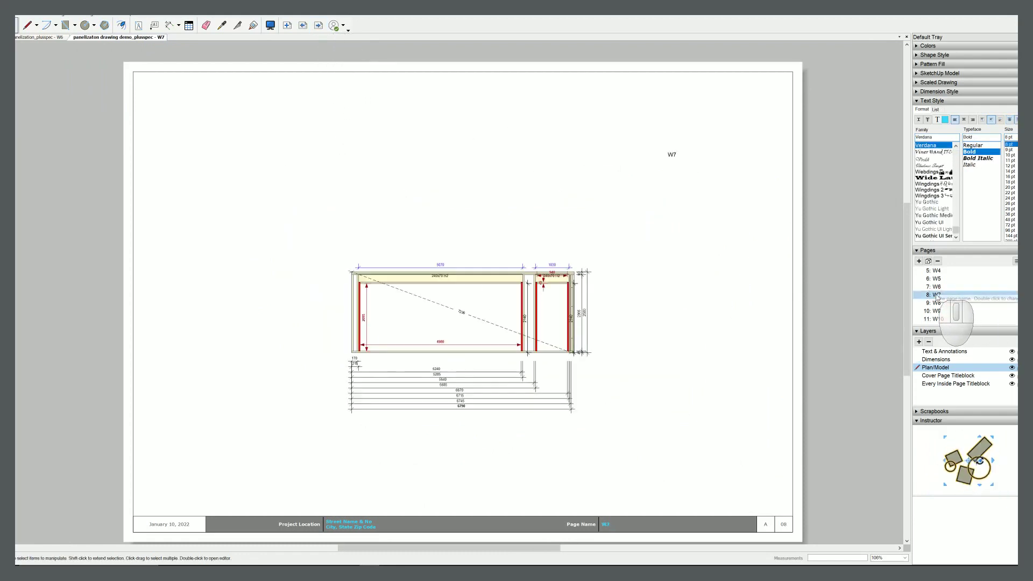
left_click(936, 302)
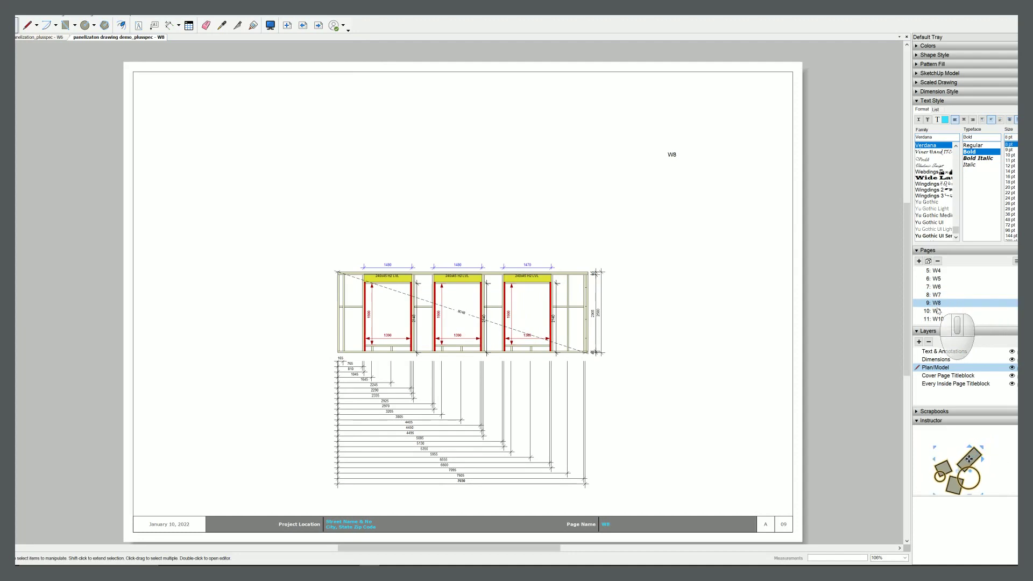
left_click(936, 310)
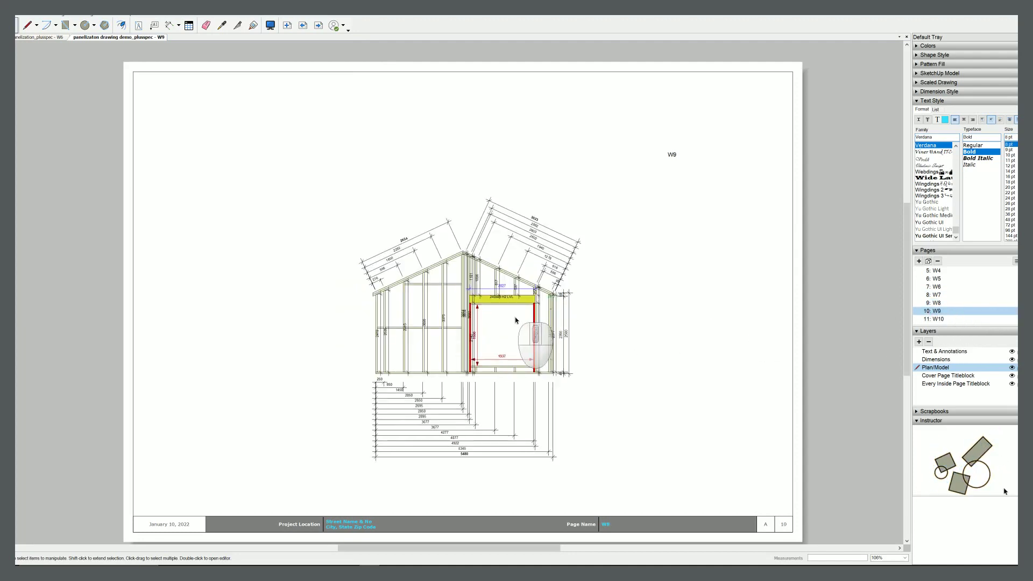
scroll(524, 323, "up", 1)
scroll(524, 323, "up", 1)
scroll(525, 323, "up", 1)
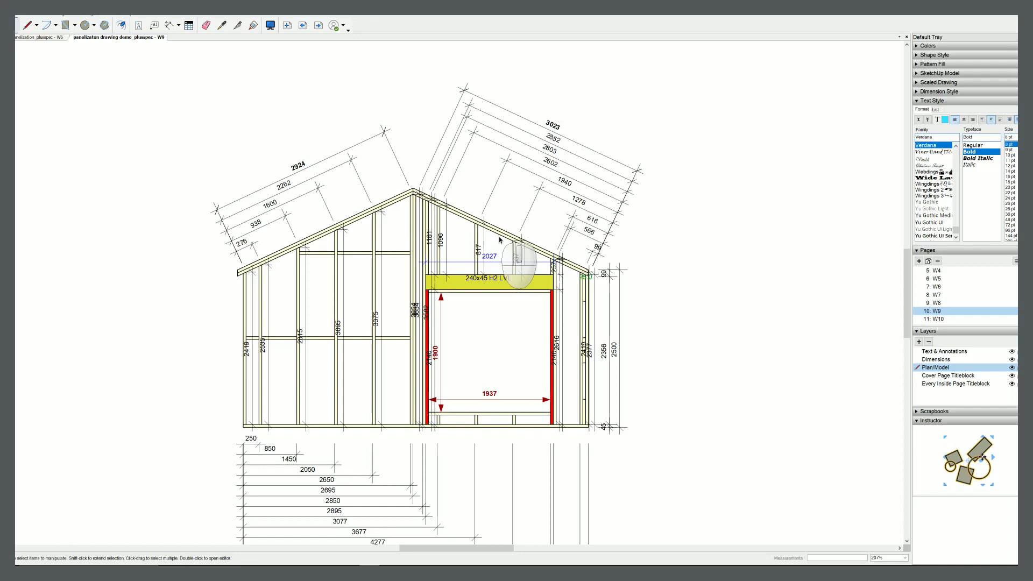
scroll(561, 339, "up", 1)
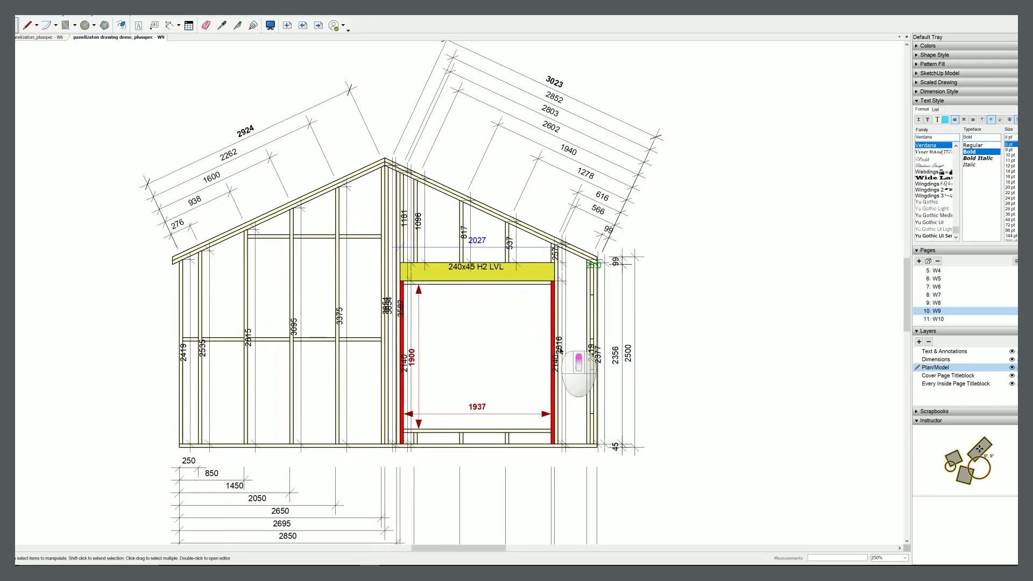
scroll(577, 367, "up", 1)
scroll(598, 371, "up", 1)
left_click(658, 355)
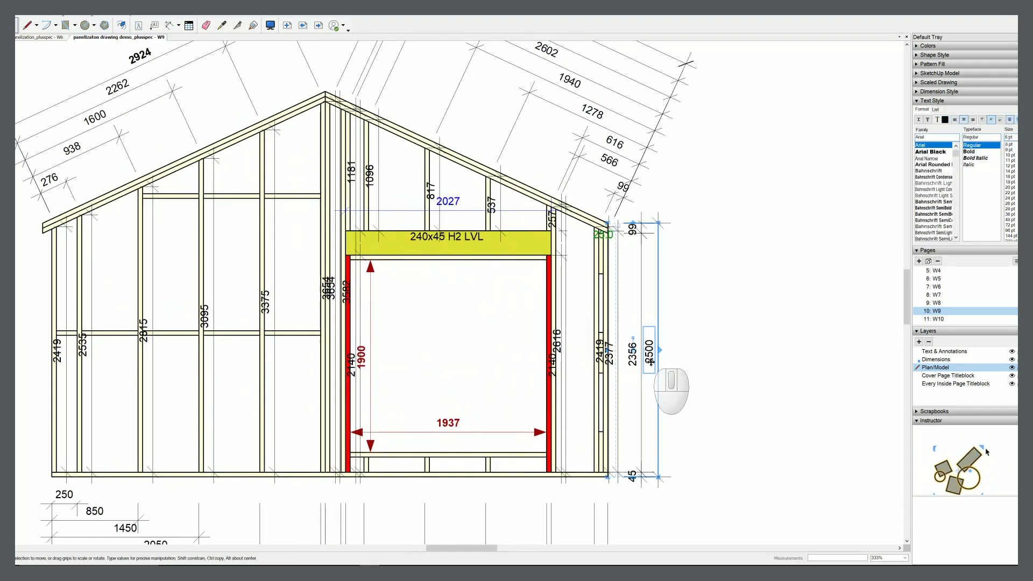
left_click_drag(658, 350, 764, 350)
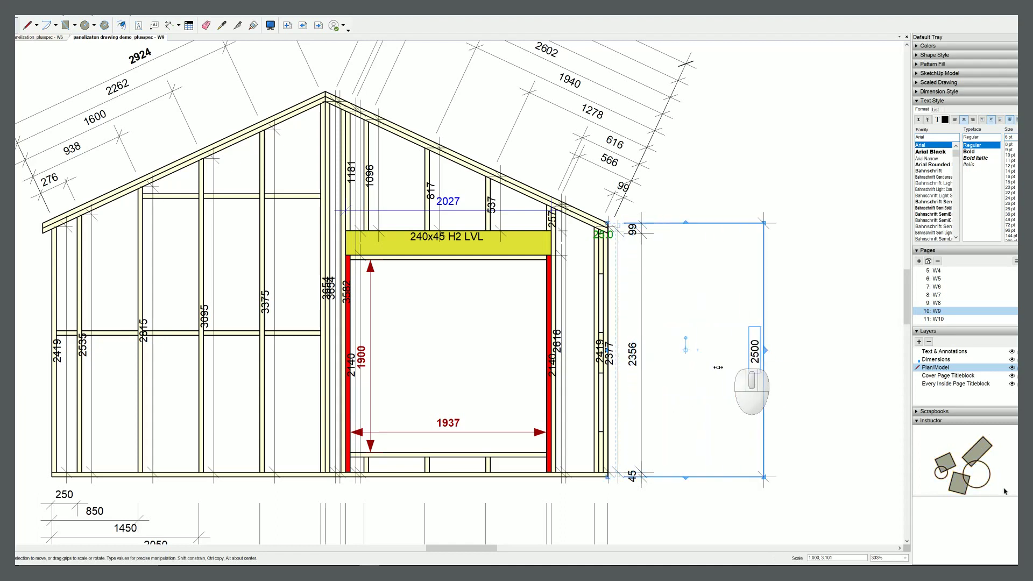
scroll(605, 376, "down", 2)
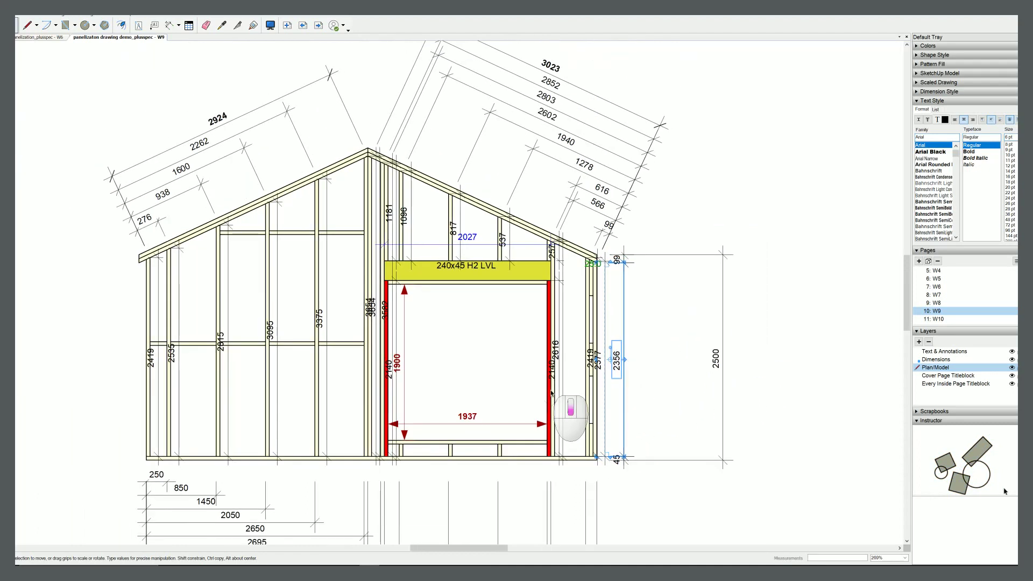
scroll(581, 386, "down", 1)
scroll(555, 394, "down", 2)
scroll(556, 398, "down", 1)
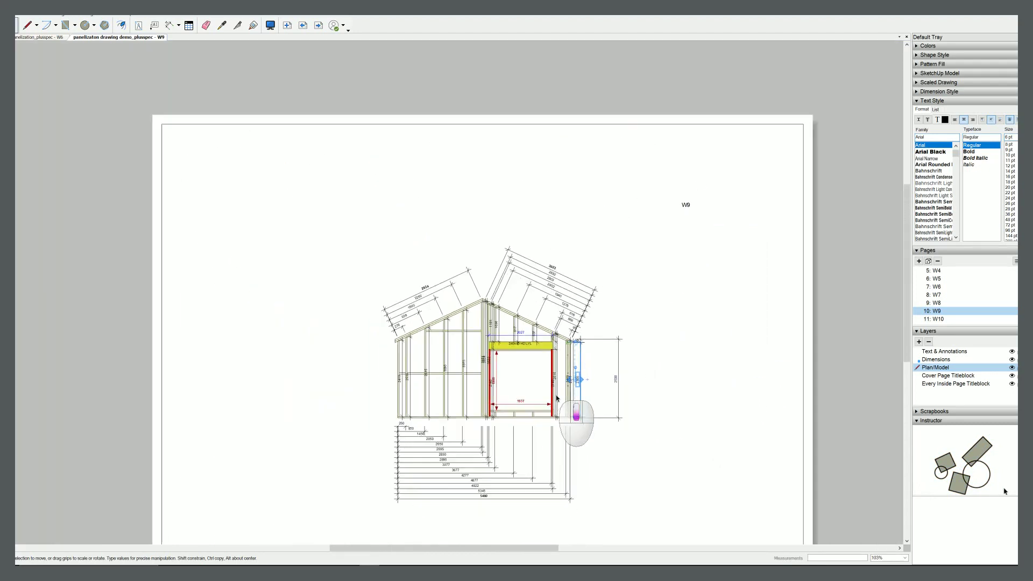
scroll(556, 397, "down", 1)
scroll(556, 398, "down", 1)
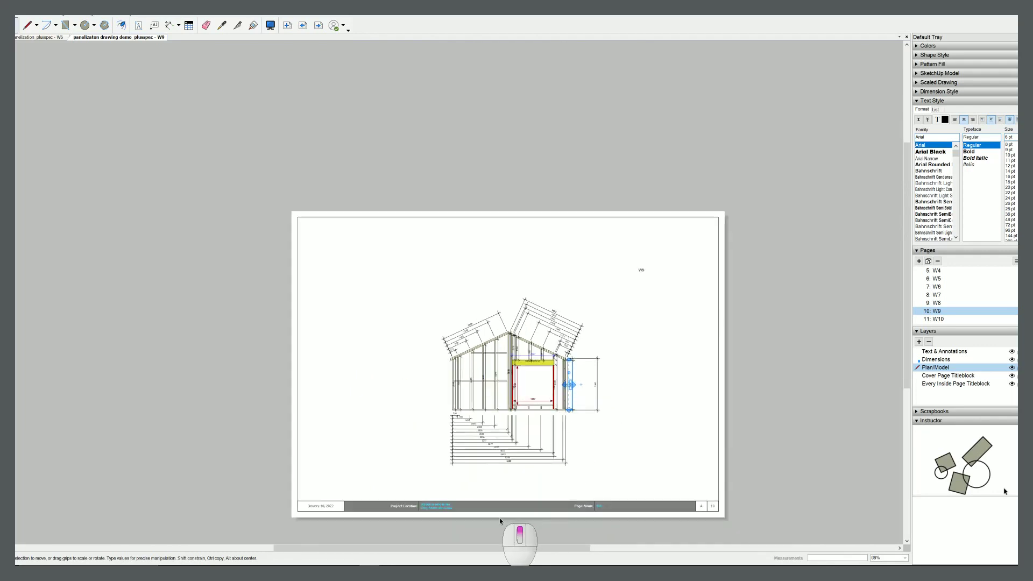
scroll(500, 521, "up", 1)
scroll(500, 521, "up", 1)
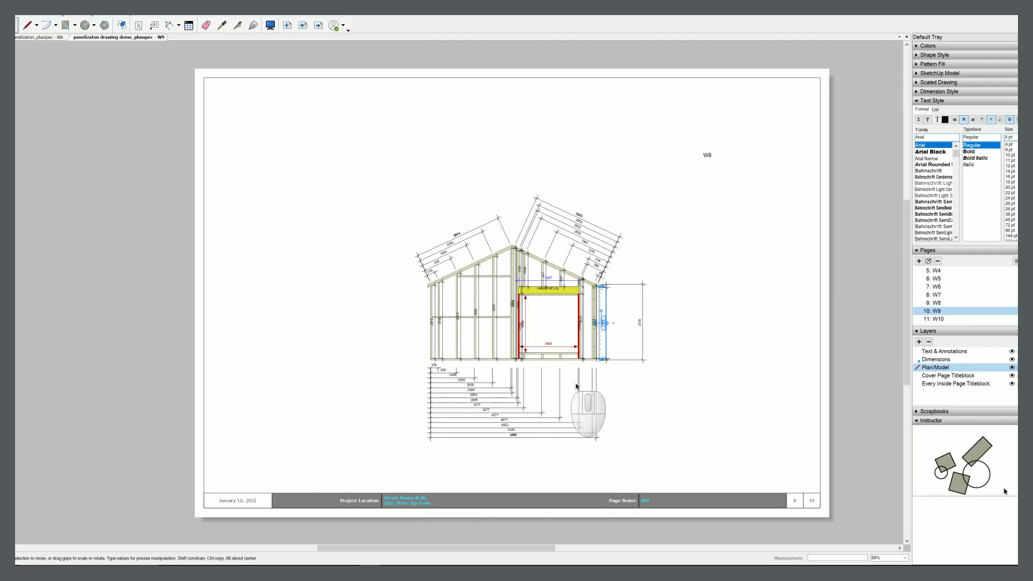
scroll(476, 319, "up", 3)
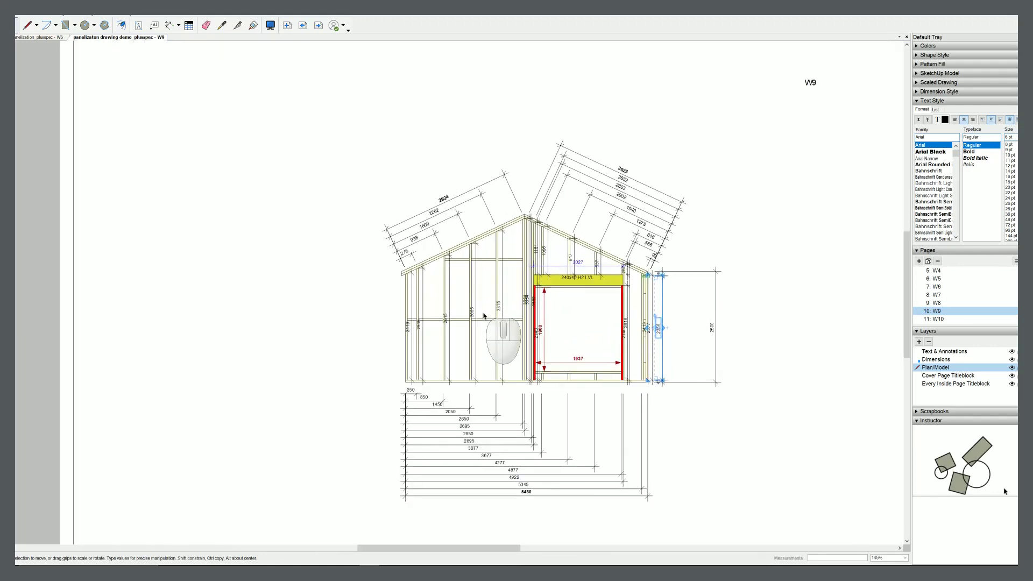
scroll(474, 317, "up", 2)
scroll(474, 317, "up", 2)
scroll(474, 317, "down", 2)
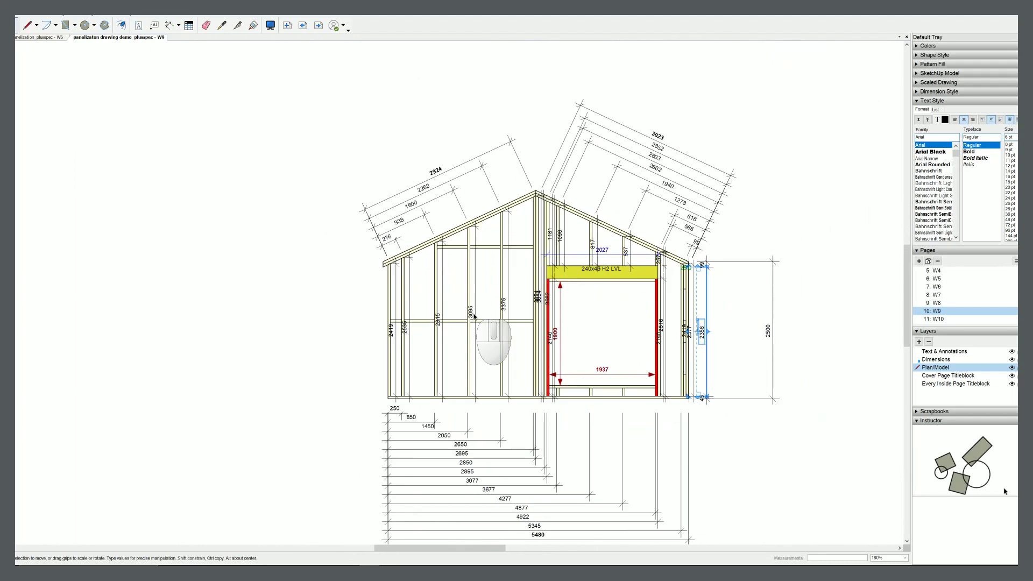
scroll(474, 318, "down", 3)
- Close the Documents folder window and cycle windows toward the SketchUp model
key("alt+Tab")
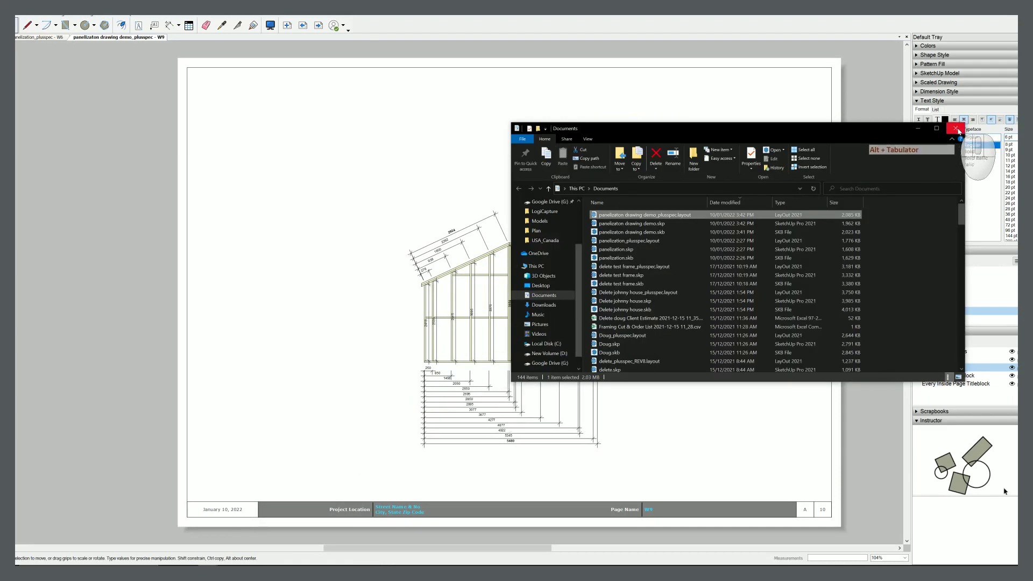
left_click(958, 131)
key("alt+Tab")
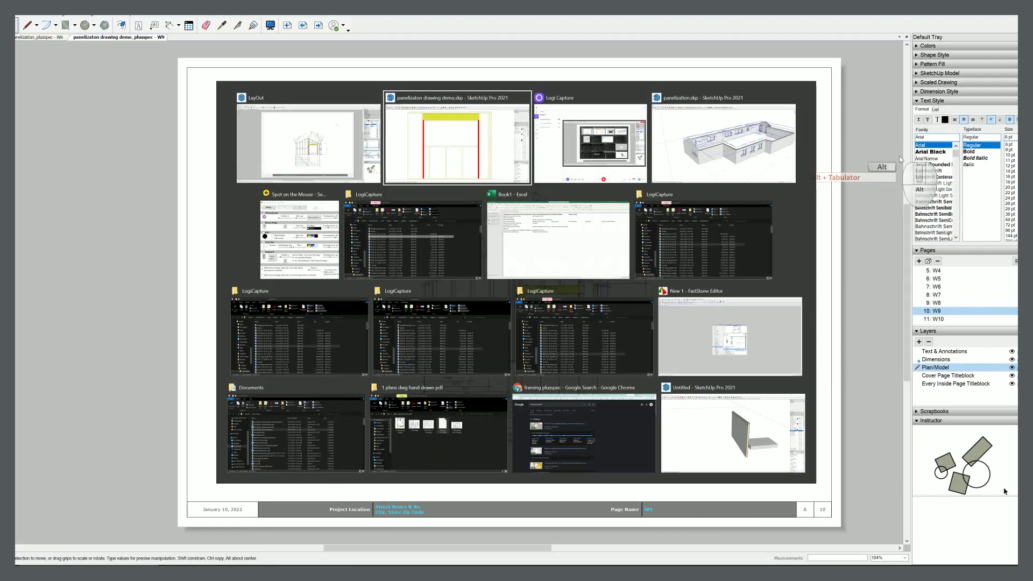
key("alt+Tab")
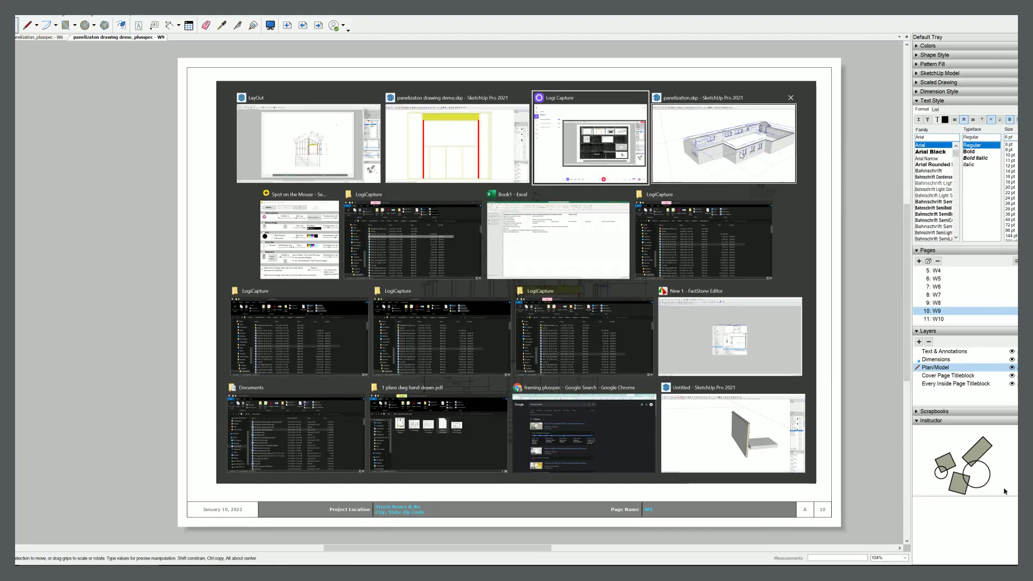
- Step through wall scenes W15, W14, W13 and W12, ending on the Struct scene
left_click(500, 150)
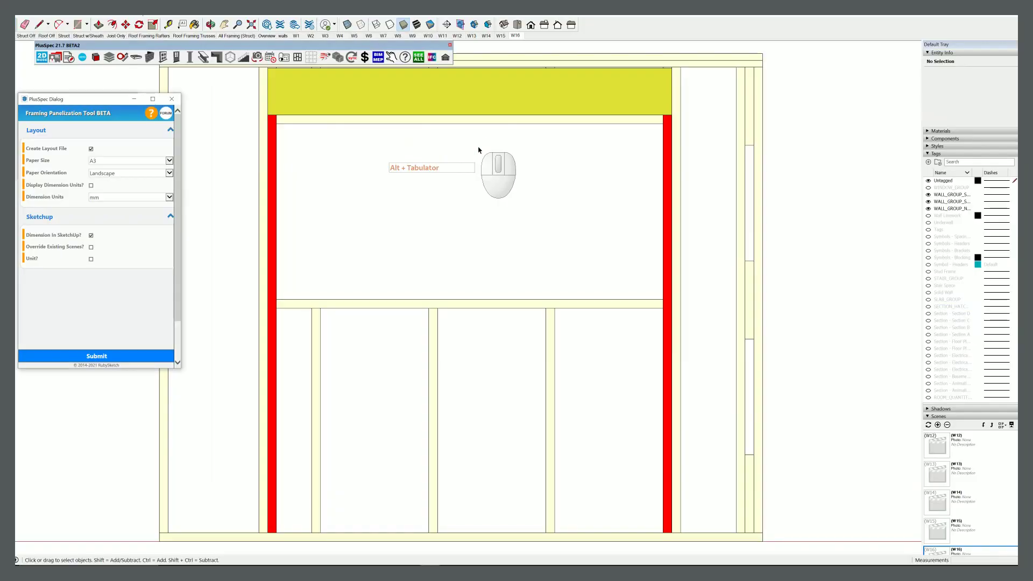
left_click(501, 35)
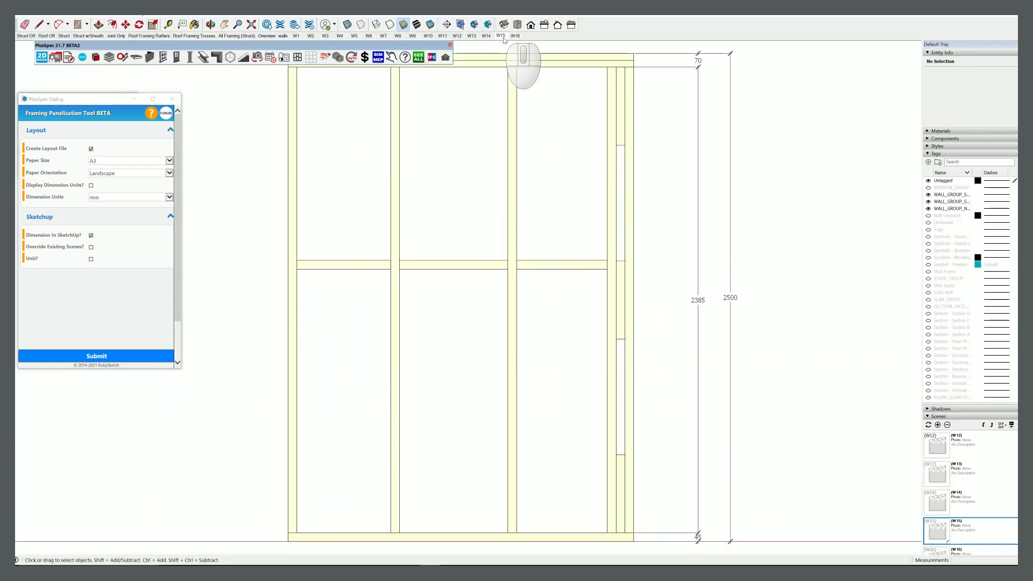
mouse_move(658, 278)
middle_mouse_down()
mouse_move(547, 332)
mouse_move(560, 299)
middle_mouse_up()
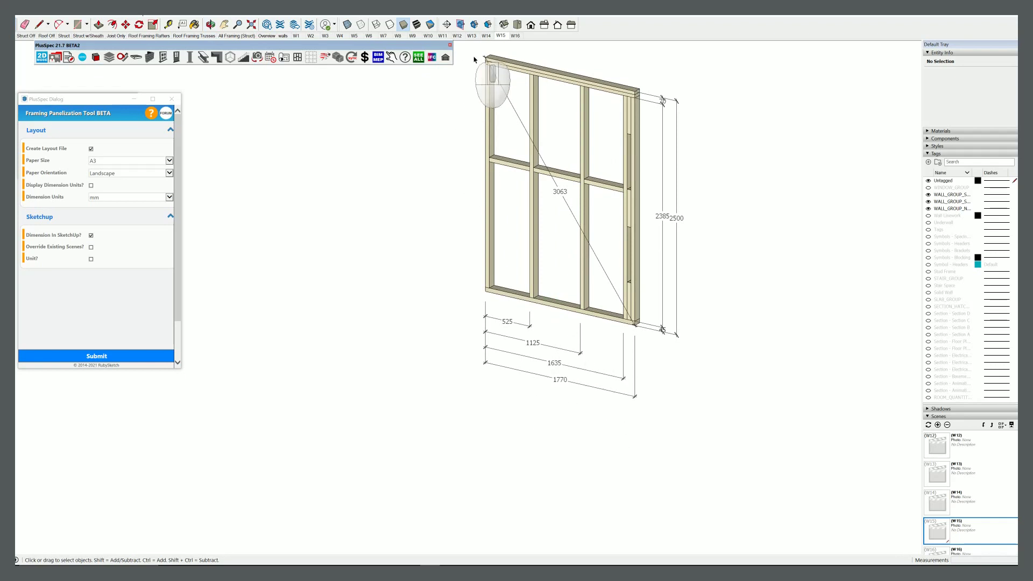
left_click(486, 35)
left_click(471, 36)
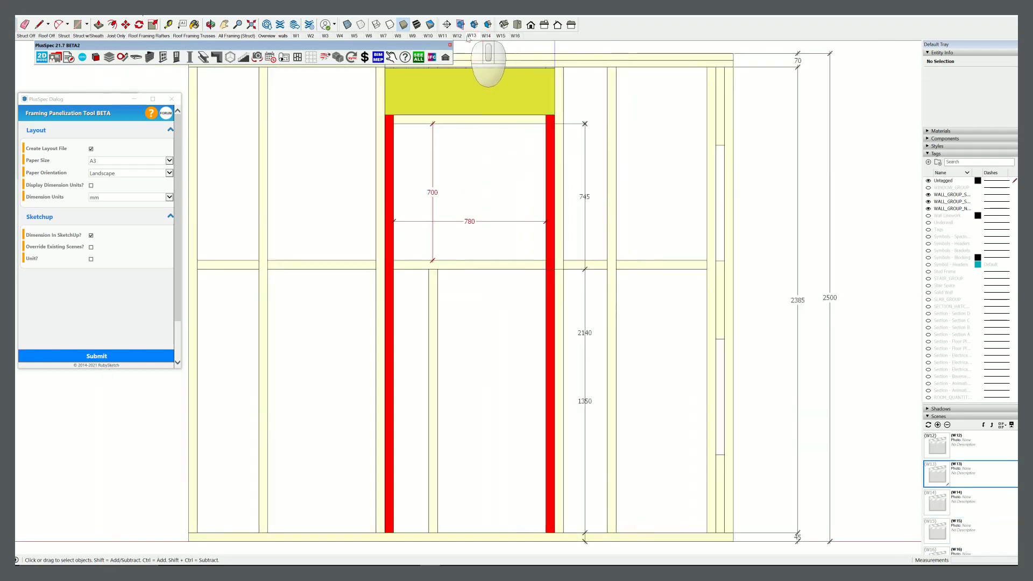
left_click(457, 36)
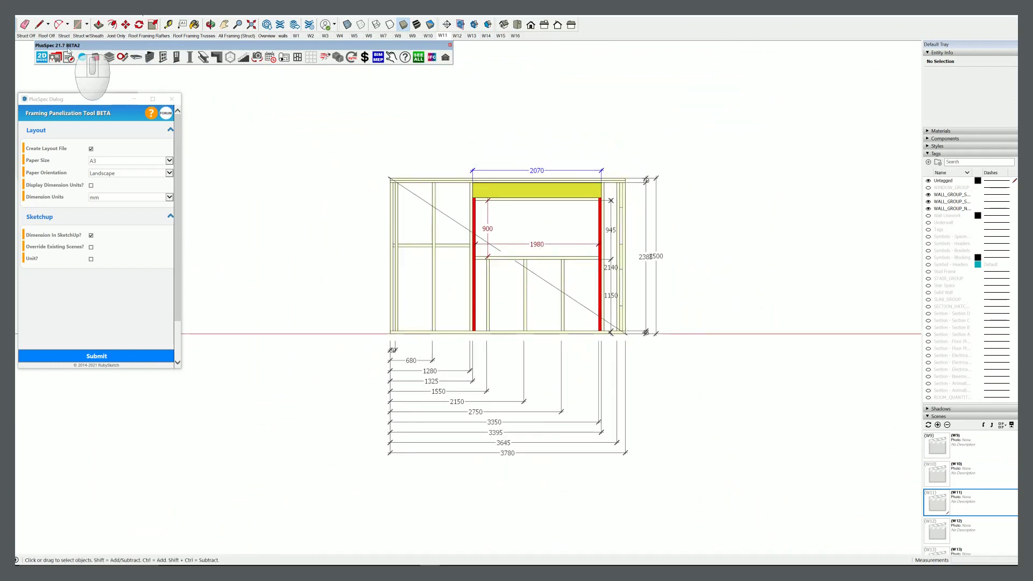
left_click(63, 36)
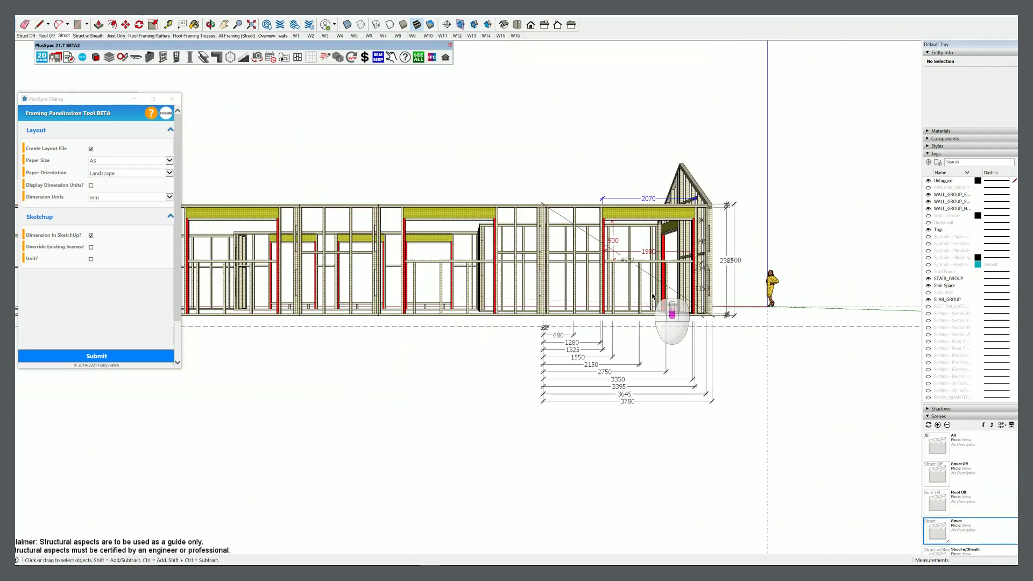
- Orbit the framed house and turn off the Dimensions tag so no dimensions show
mouse_move(530, 347)
middle_mouse_down()
mouse_move(378, 354)
mouse_move(314, 375)
middle_mouse_up()
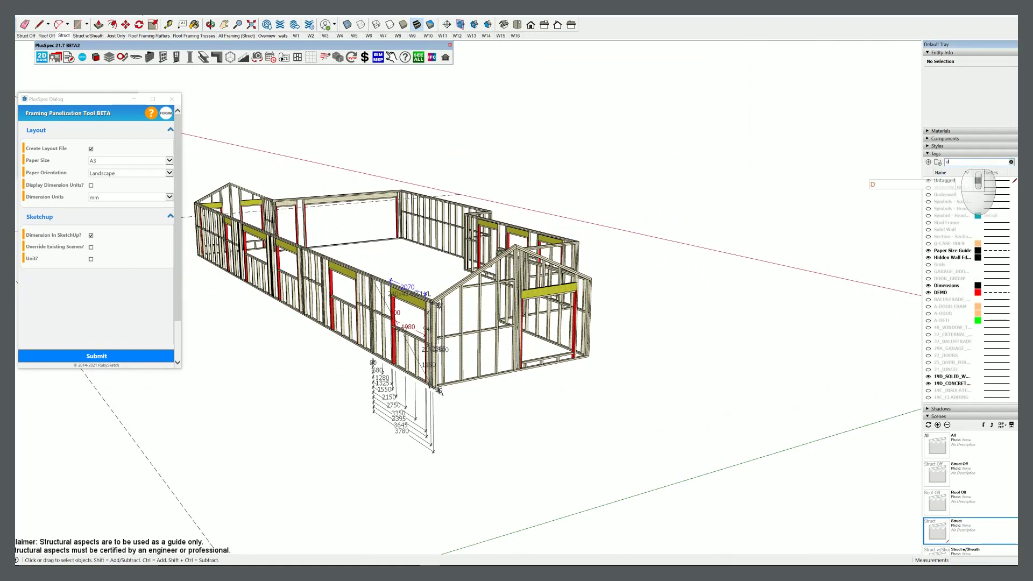
type("dim")
left_click(928, 181)
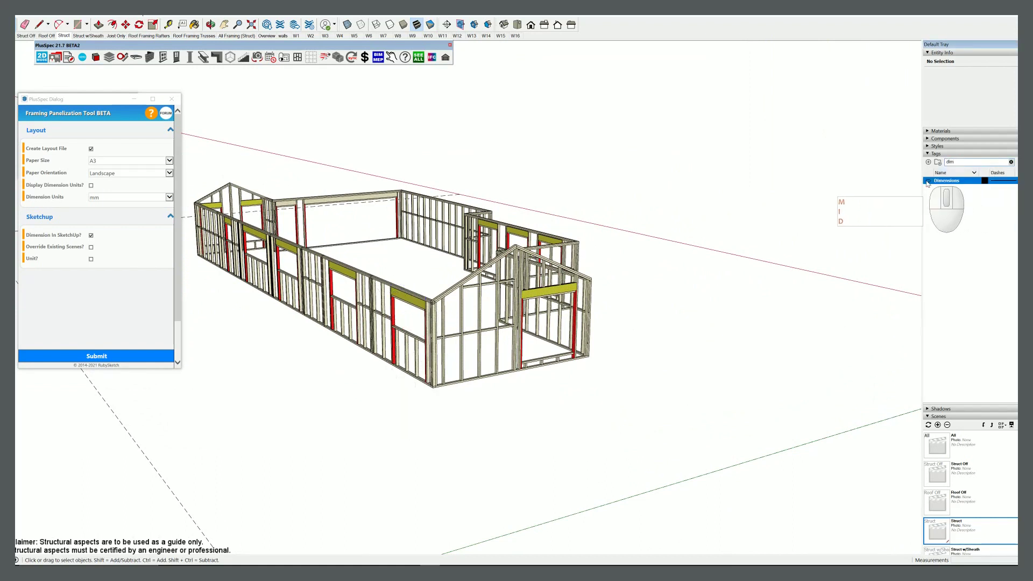
left_click(928, 181)
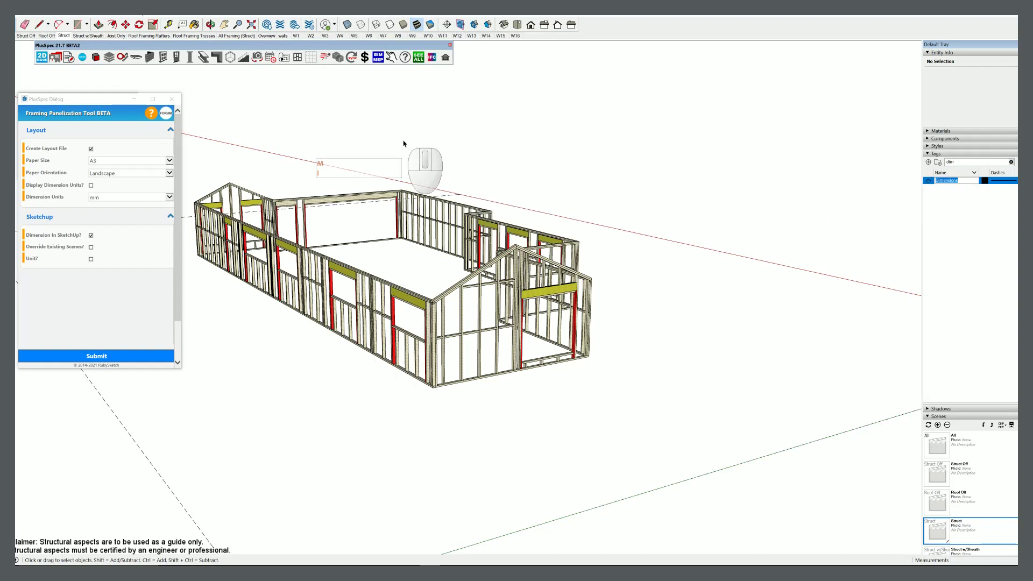
- Switch to the walls scene, then the framed walls scene, and orbit into an overhead perspective
left_click(284, 36)
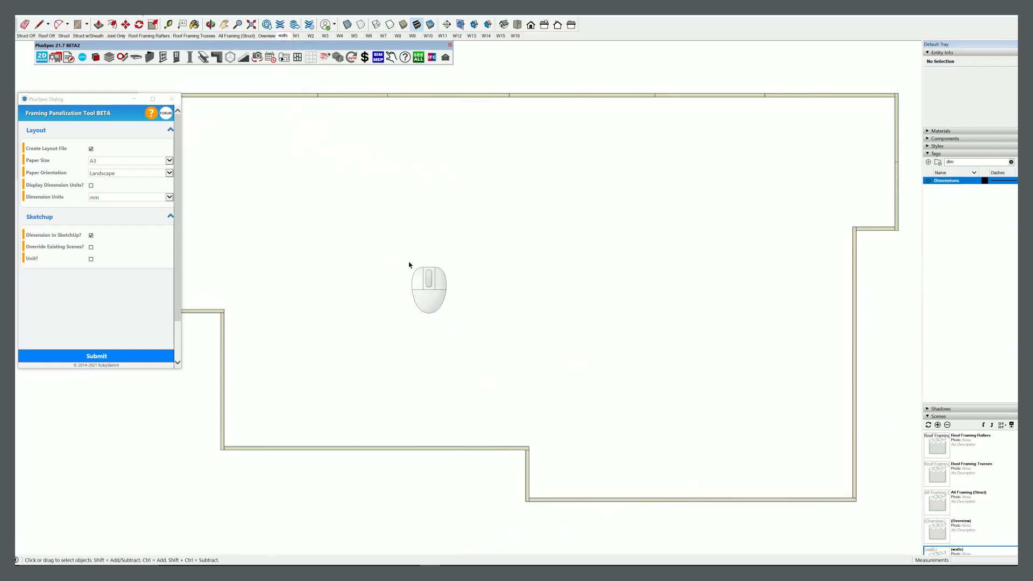
scroll(415, 274, "down", 3)
scroll(395, 277, "down", 2)
scroll(320, 289, "up", 1)
scroll(320, 290, "up", 1)
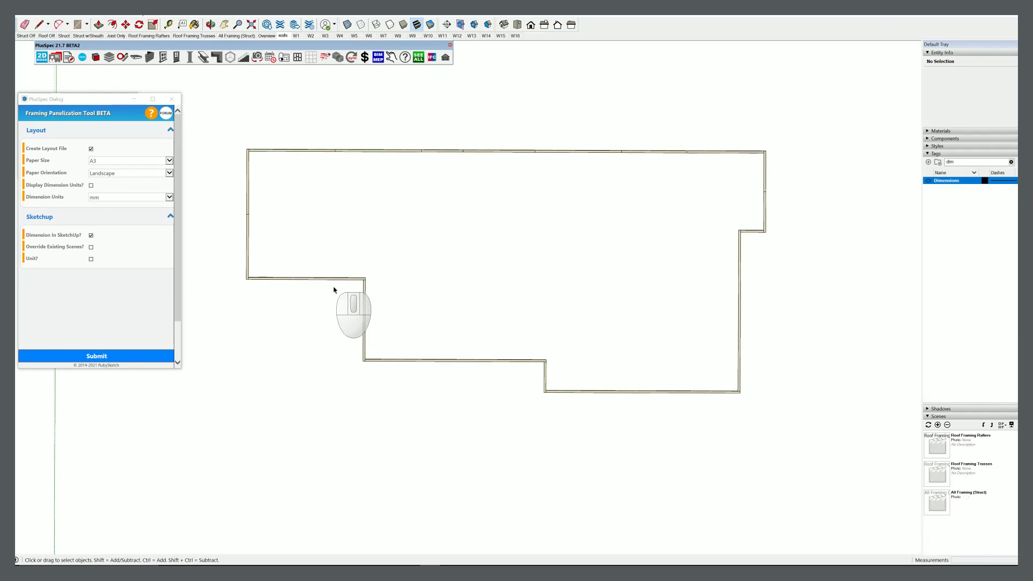
scroll(334, 290, "down", 2)
left_click(26, 36)
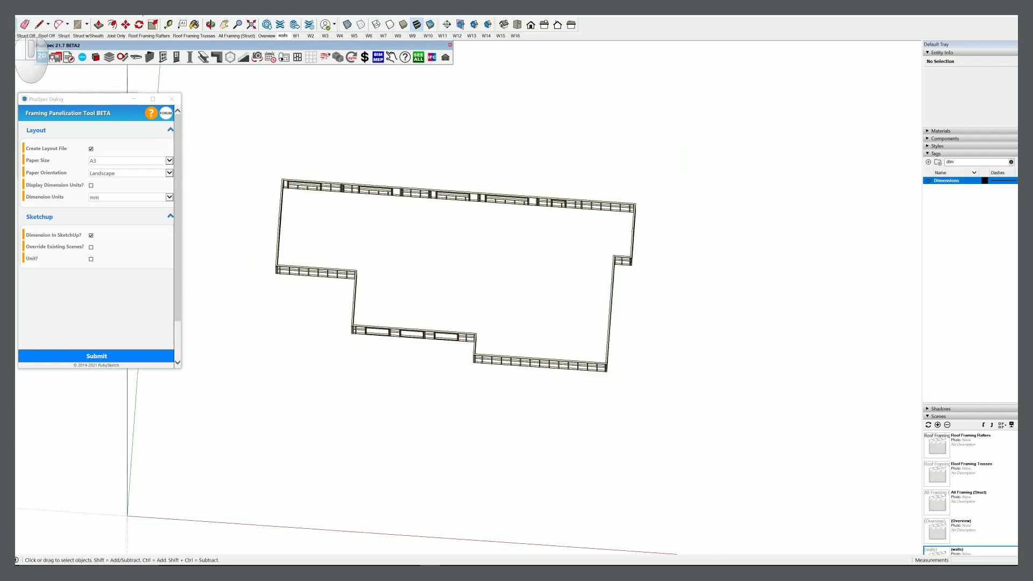
middle_click_drag(544, 296, 430, 208)
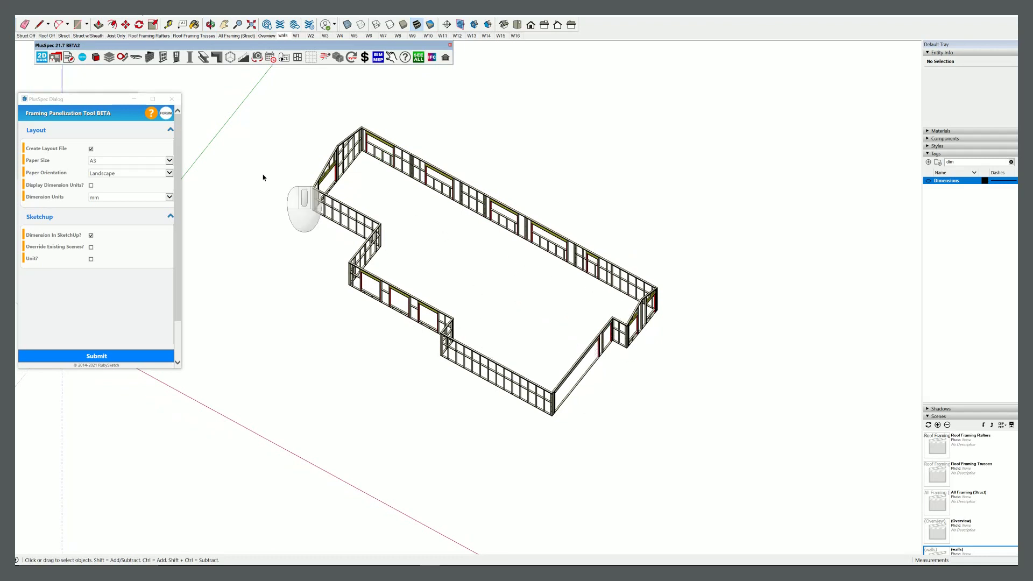
- Generate the framing takeoff ($3,633.11), list the 17A_FRAME timber items, and open takeoff preferences
left_click(69, 57)
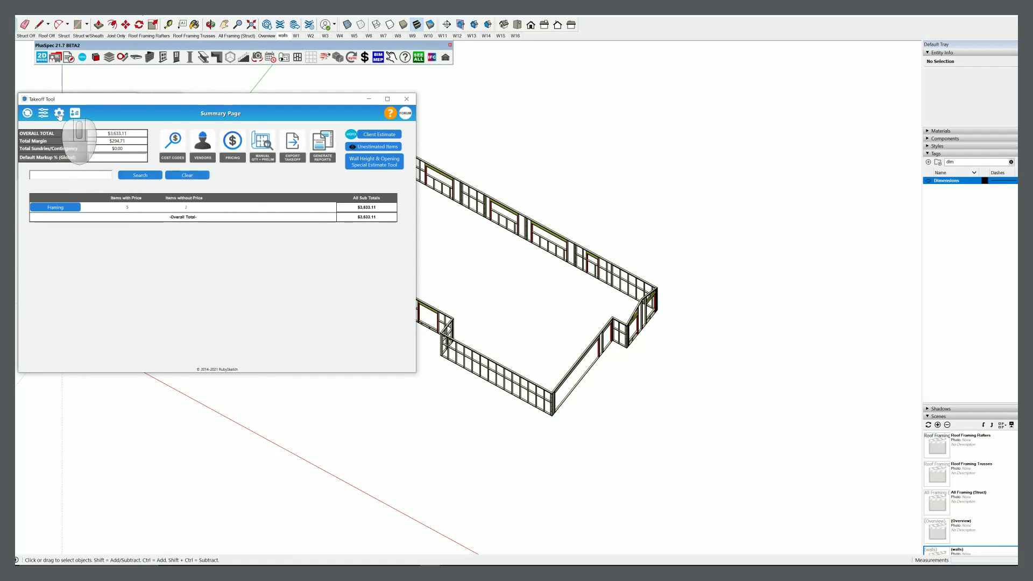
left_click(56, 209)
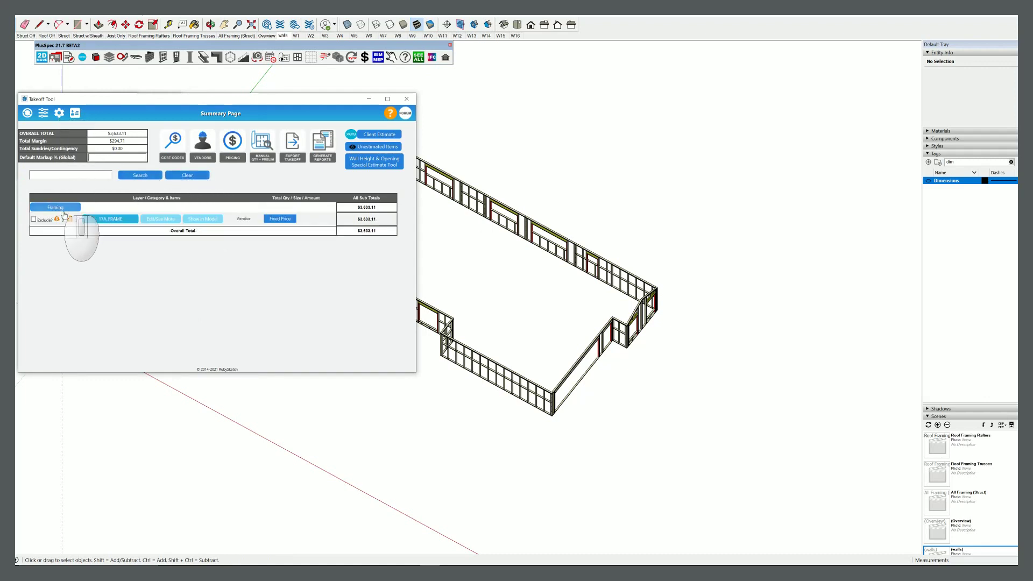
left_click(109, 220)
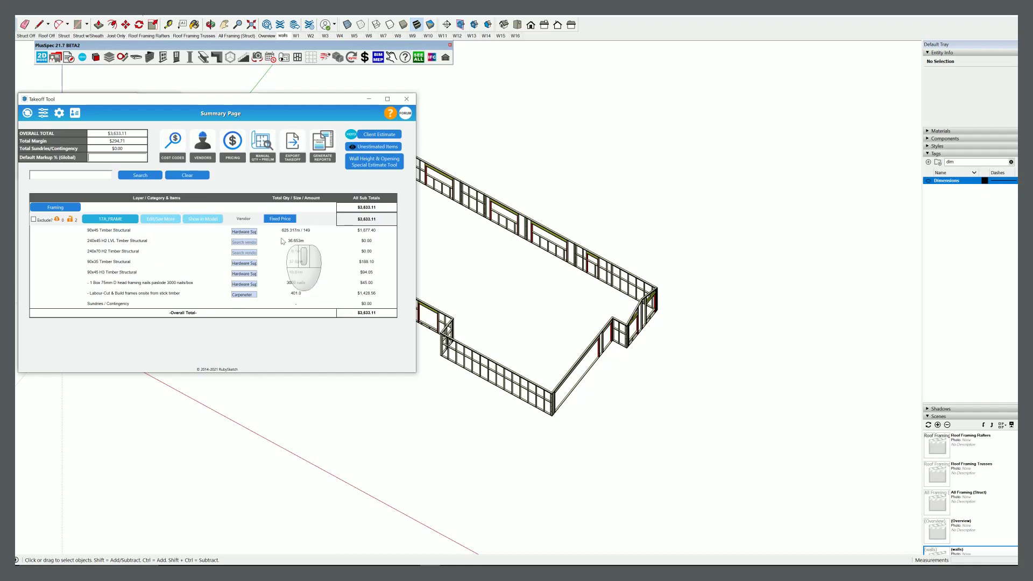
left_click(53, 114)
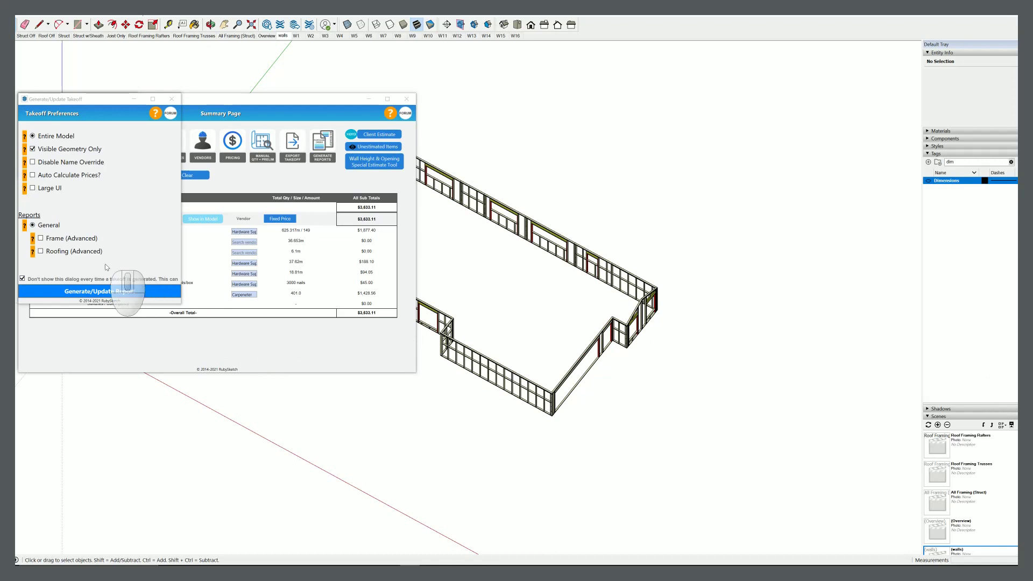
- Regenerate the report with Frame (Advanced), open the Adv. Framing list, and select a listed wall
left_click(41, 237)
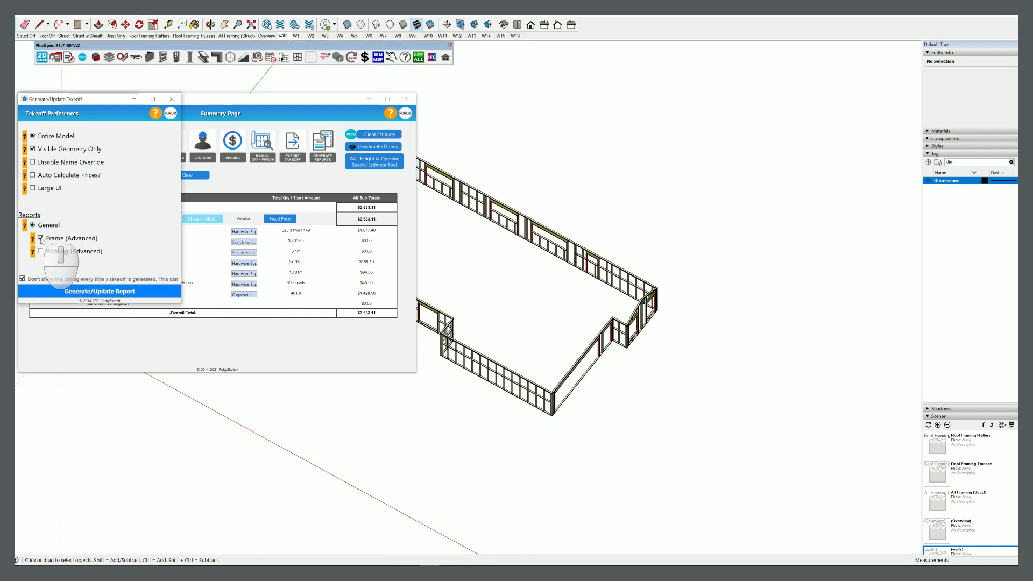
left_click(98, 292)
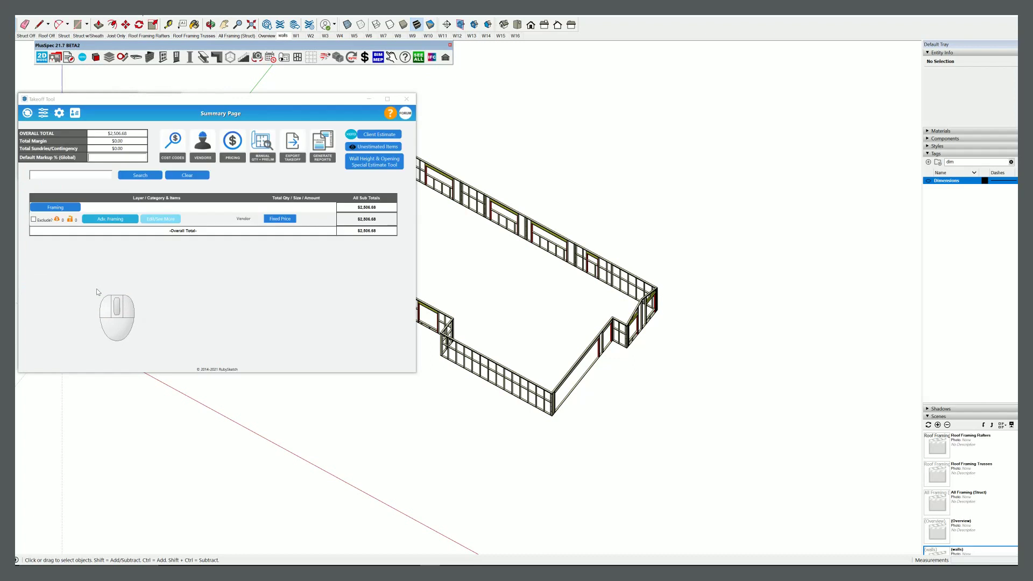
left_click(152, 220)
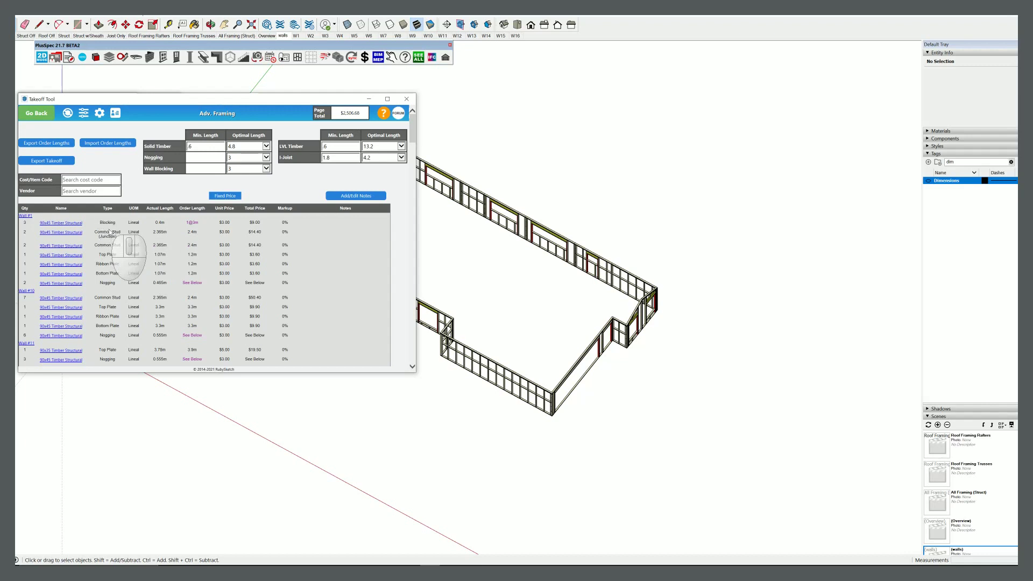
scroll(113, 257, "down", 2)
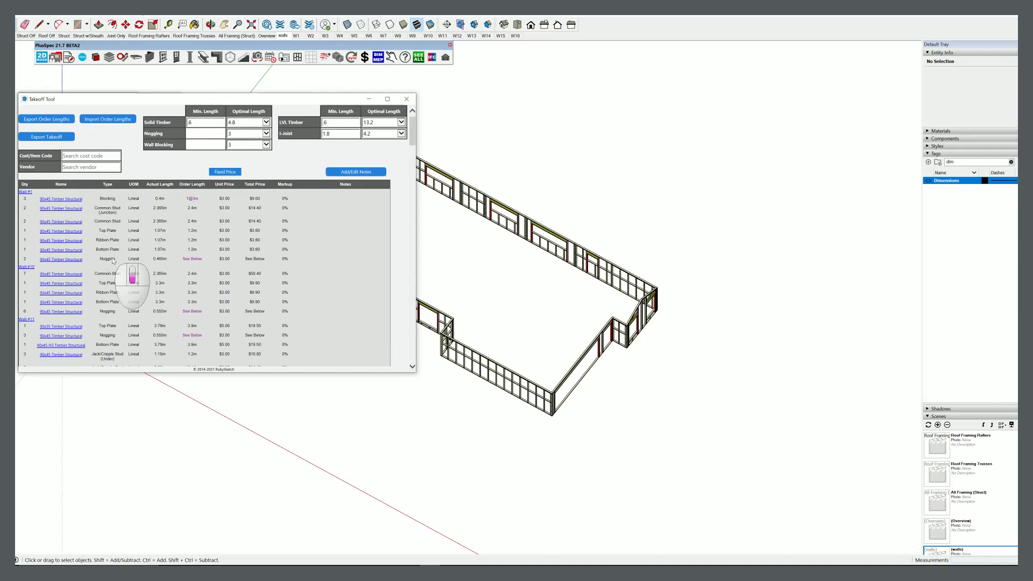
scroll(113, 251, "down", 2)
scroll(112, 238, "down", 2)
scroll(112, 239, "down", 1)
scroll(111, 239, "down", 1)
scroll(111, 239, "down", 2)
scroll(111, 239, "down", 1)
scroll(111, 239, "down", 2)
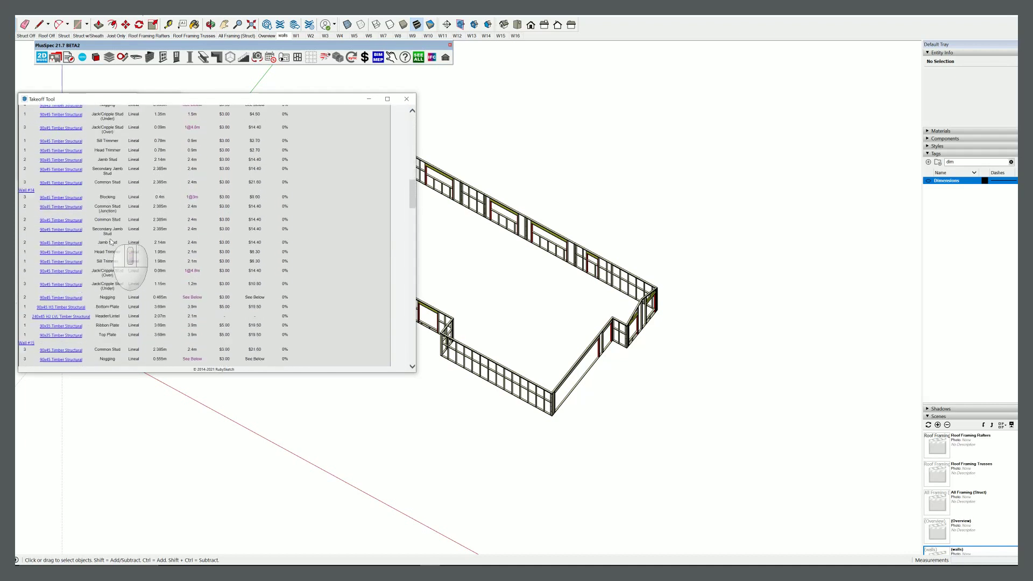
scroll(112, 239, "down", 1)
scroll(111, 241, "down", 2)
scroll(111, 245, "down", 1)
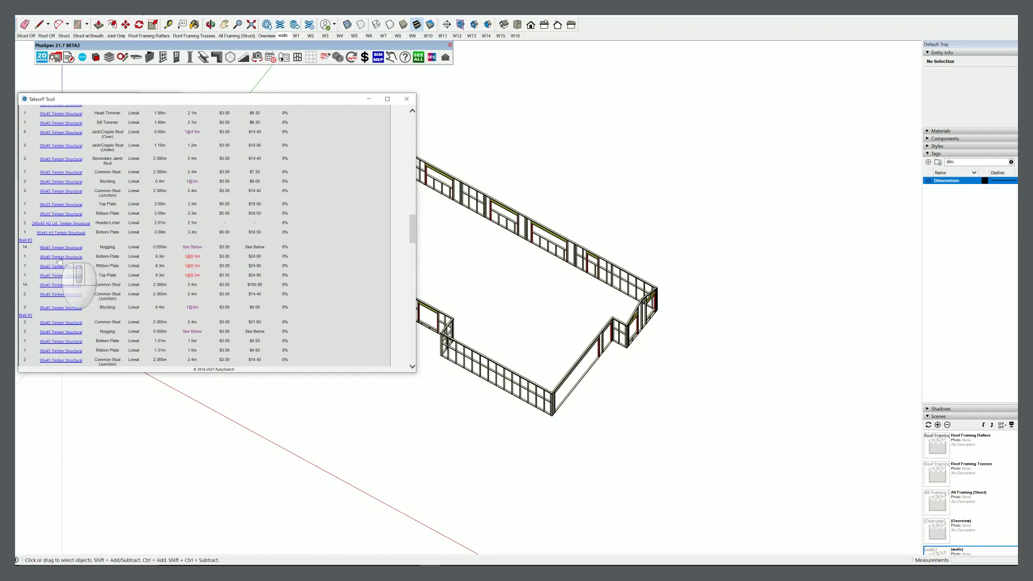
left_click(59, 260)
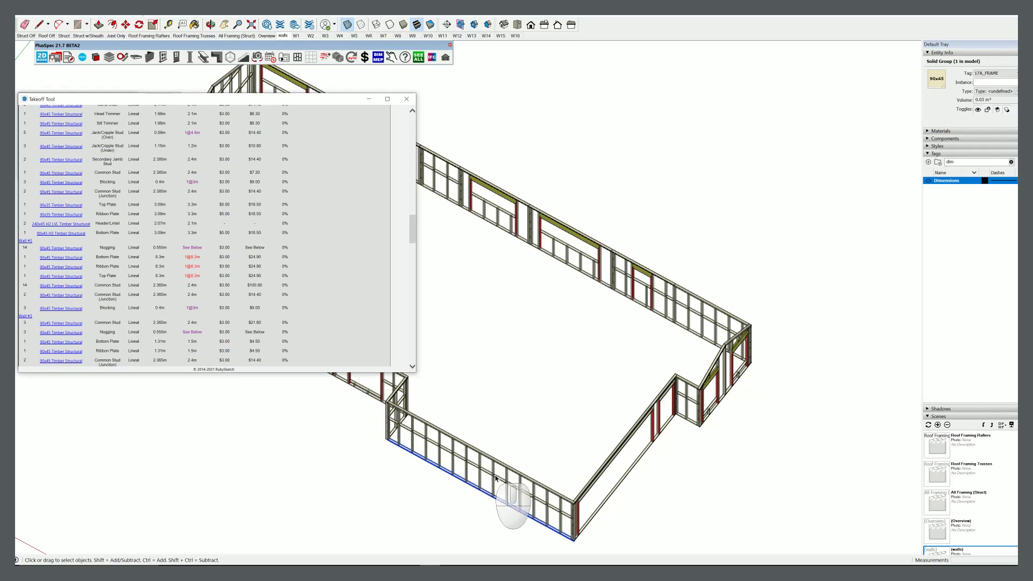
- Start a Split Wall operation on the front wall via + WALLS > Wall Operations
right_click(482, 461)
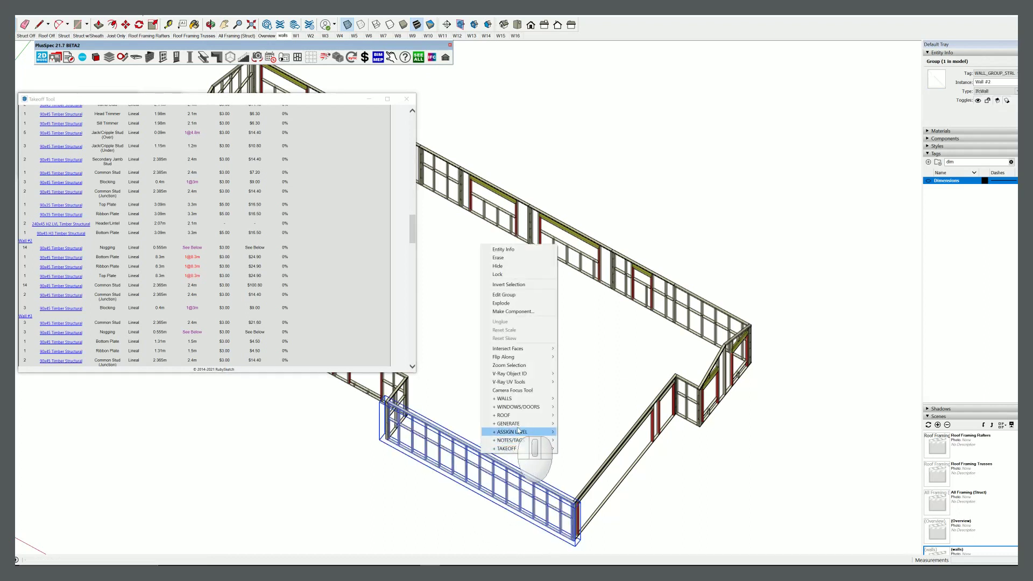
mouse_move(589, 398)
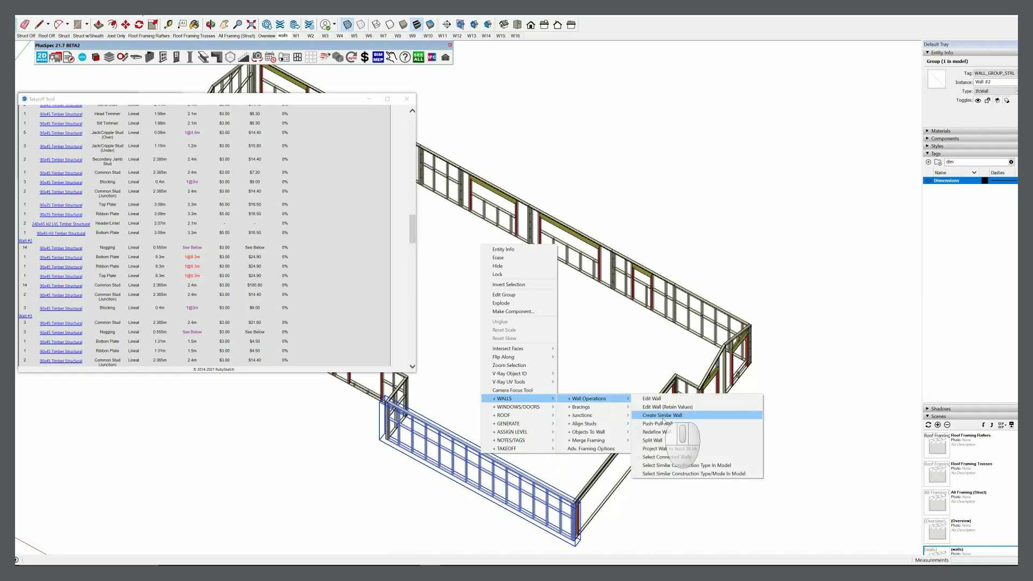
left_click(653, 440)
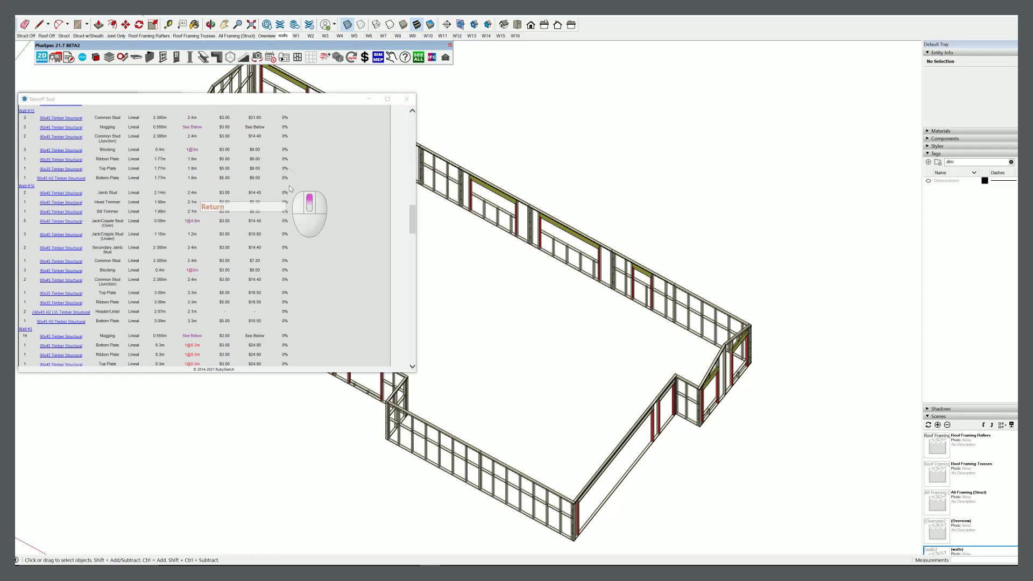
scroll(306, 210, "up", 5)
scroll(289, 214, "up", 5)
scroll(289, 214, "up", 3)
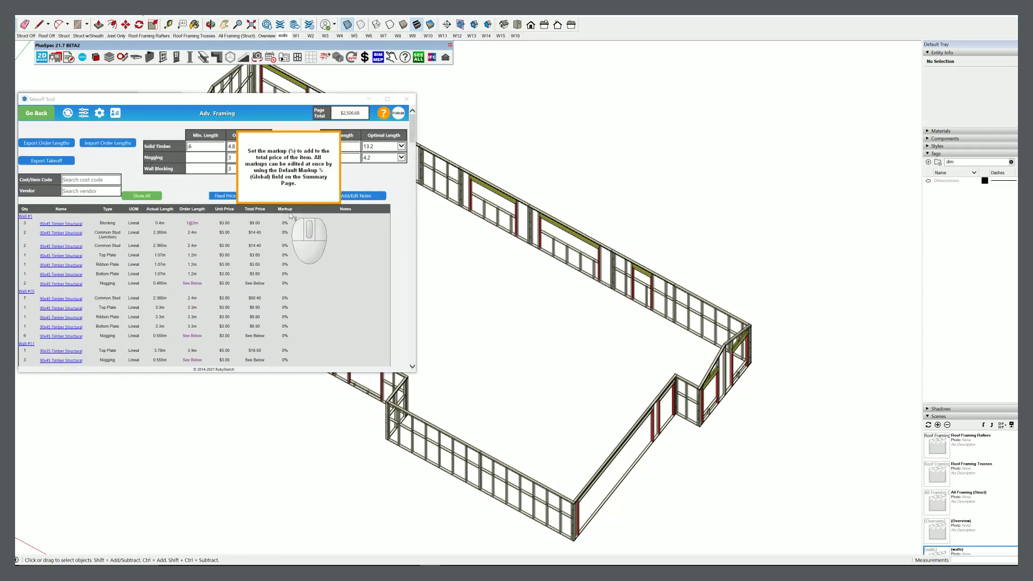
- Regenerate the takeoff with Framing expanded, showing the $2,514.78 advanced framing list, and orbit the model
left_click(63, 121)
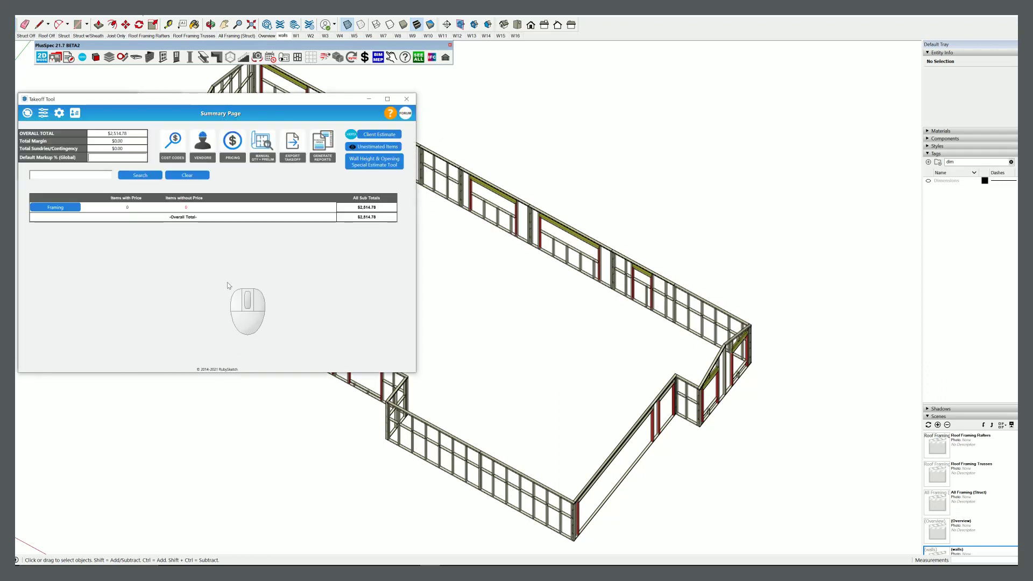
left_click(65, 209)
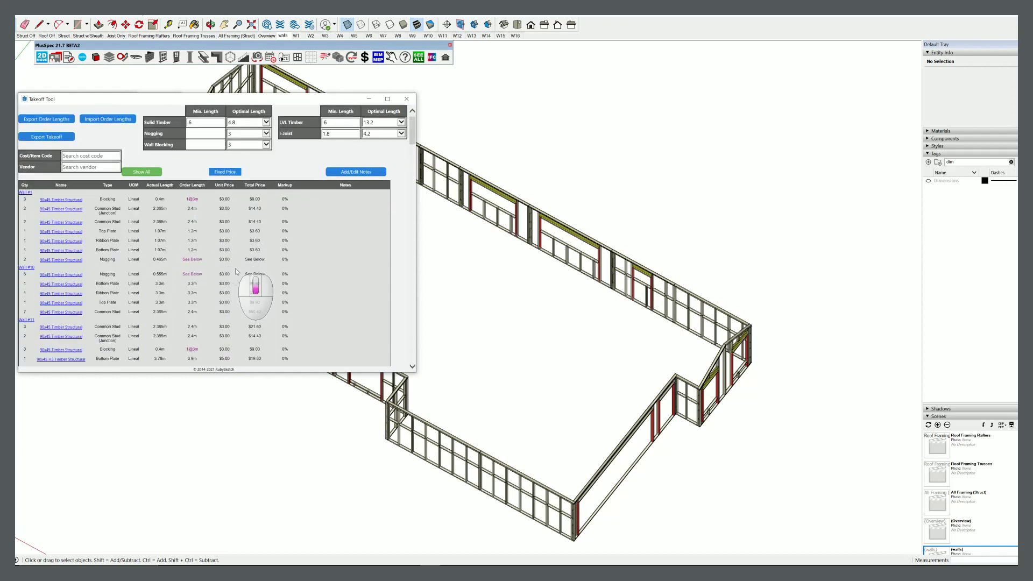
scroll(234, 271, "down", 5)
scroll(237, 273, "down", 3)
scroll(236, 272, "down", 3)
scroll(235, 272, "down", 3)
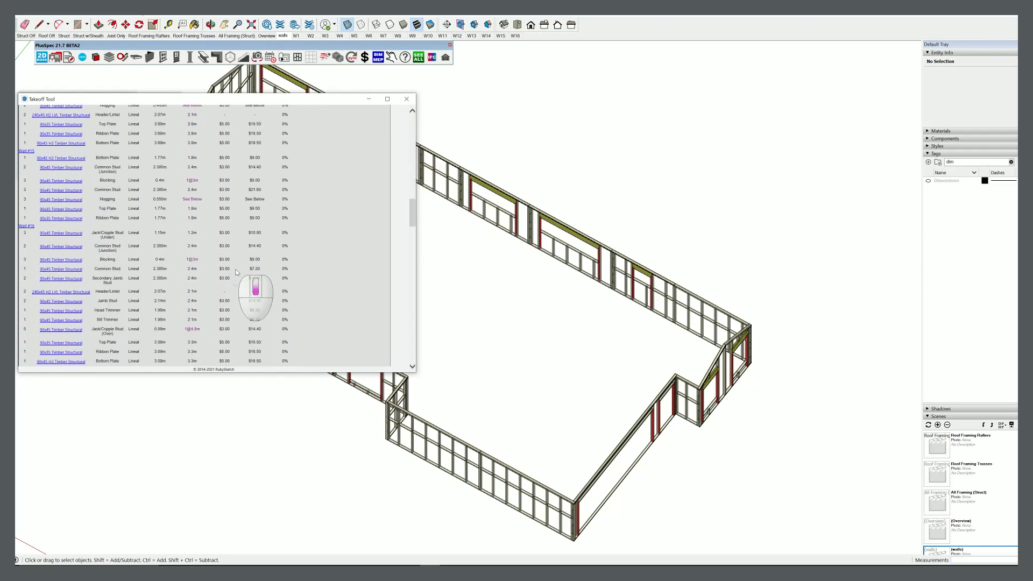
scroll(236, 272, "down", 3)
scroll(236, 272, "down", 3)
scroll(236, 272, "down", 3)
scroll(236, 272, "down", 3)
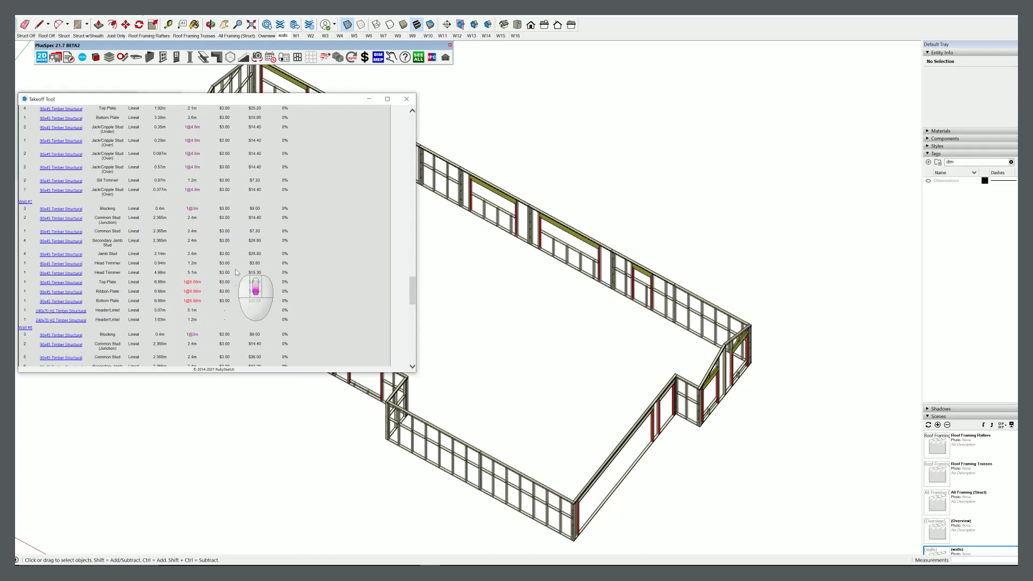
mouse_move(568, 443)
middle_mouse_down()
mouse_move(514, 453)
mouse_move(645, 437)
middle_mouse_up()
scroll(177, 243, "up", 3)
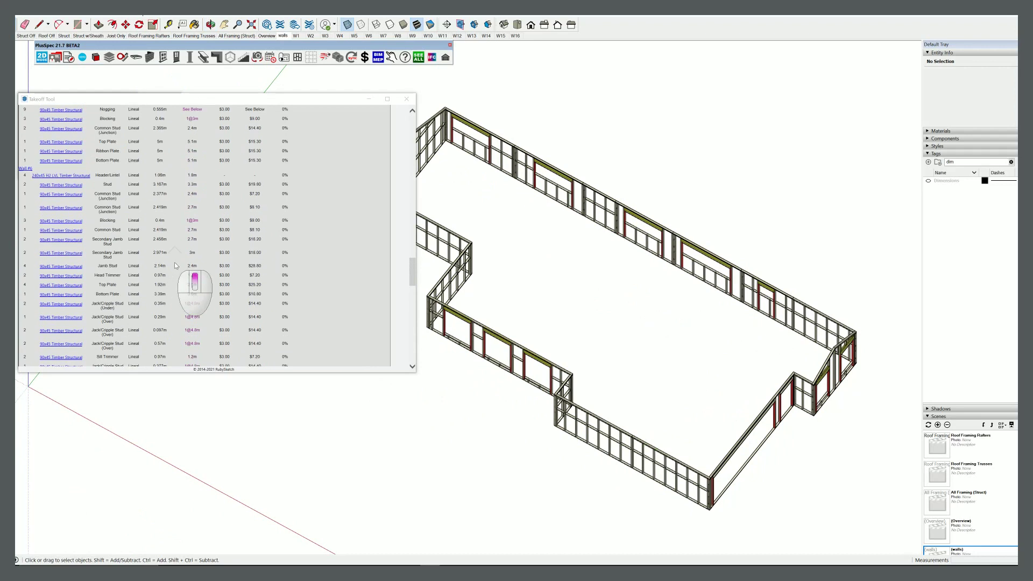
scroll(176, 243, "up", 3)
scroll(177, 243, "up", 3)
scroll(177, 243, "up", 3)
scroll(177, 242, "up", 3)
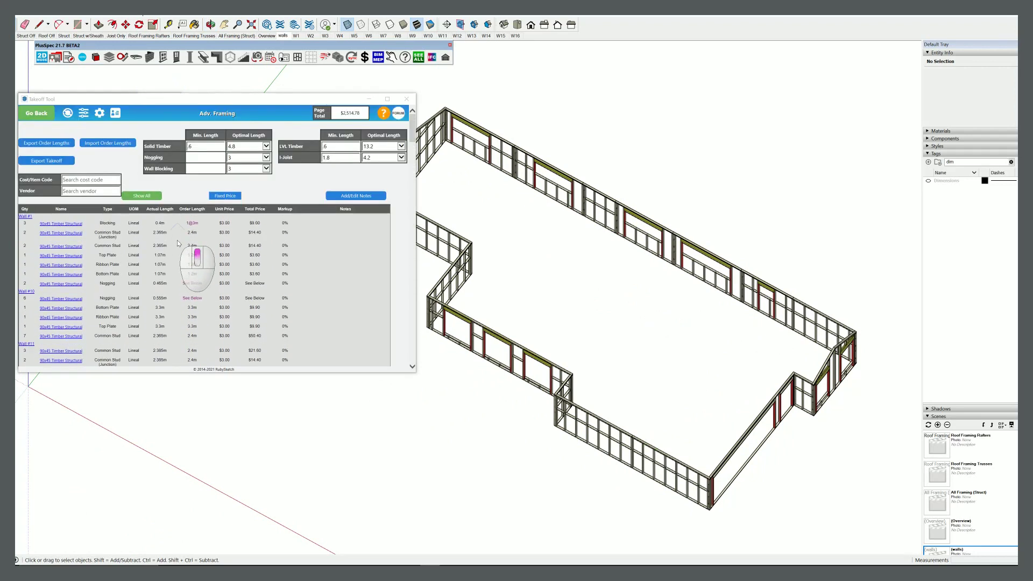
- Export the cut and order list to Documents as 'Demo Framing Cut & Order List' CSV, then open it
left_click(46, 161)
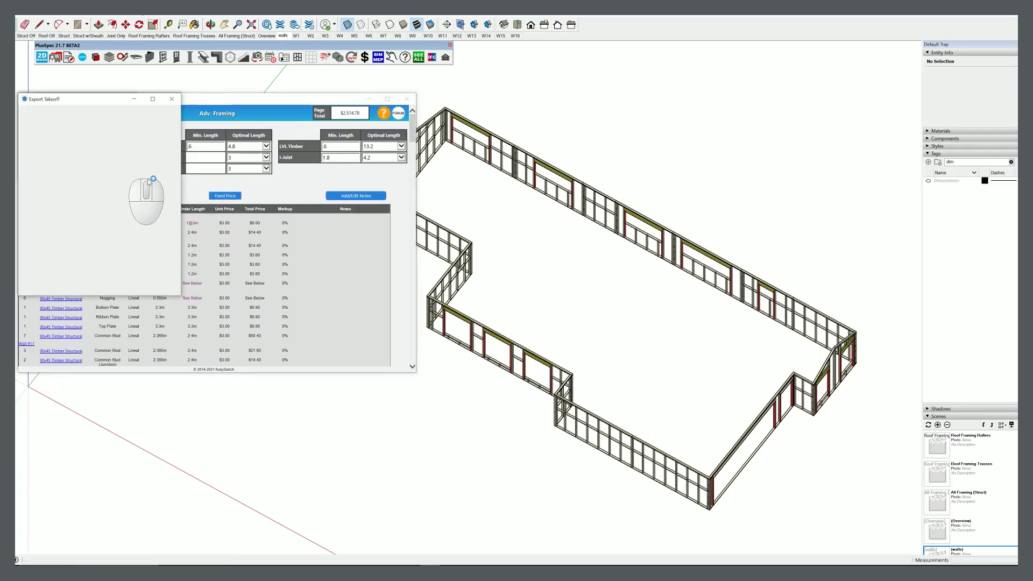
scroll(172, 256, "down", 2)
scroll(172, 256, "down", 1)
scroll(172, 256, "down", 1)
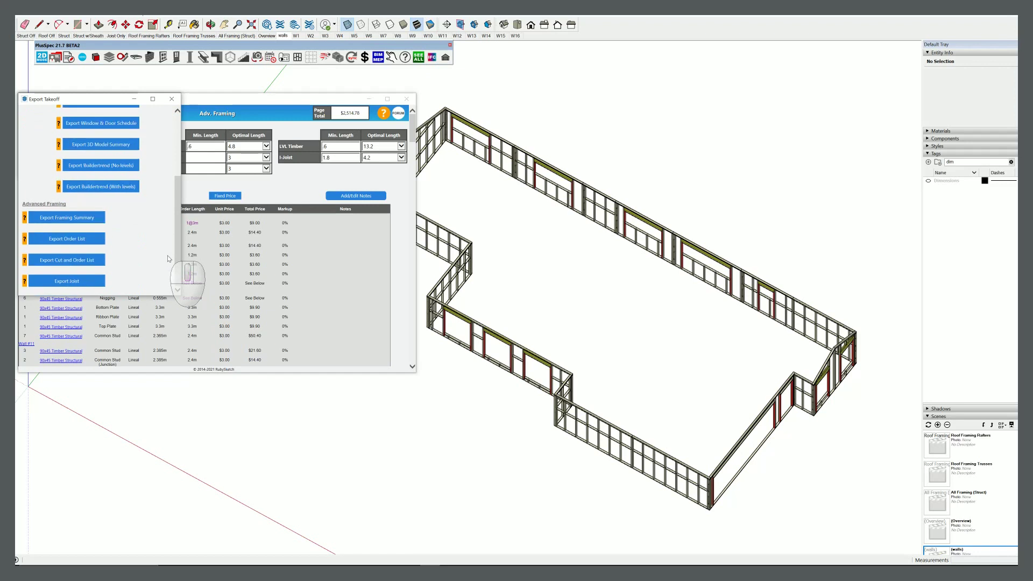
left_click(78, 264)
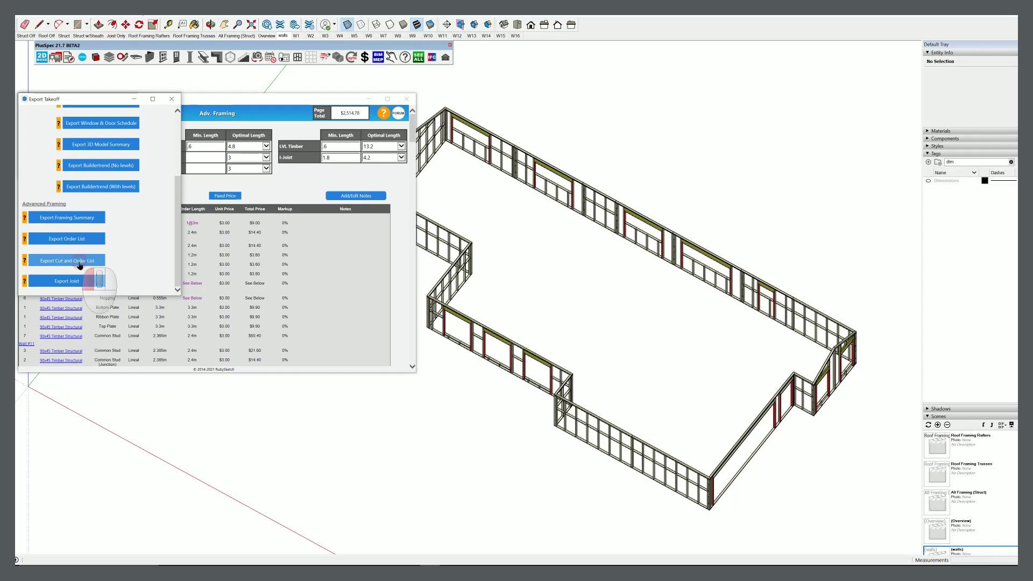
left_click(80, 266)
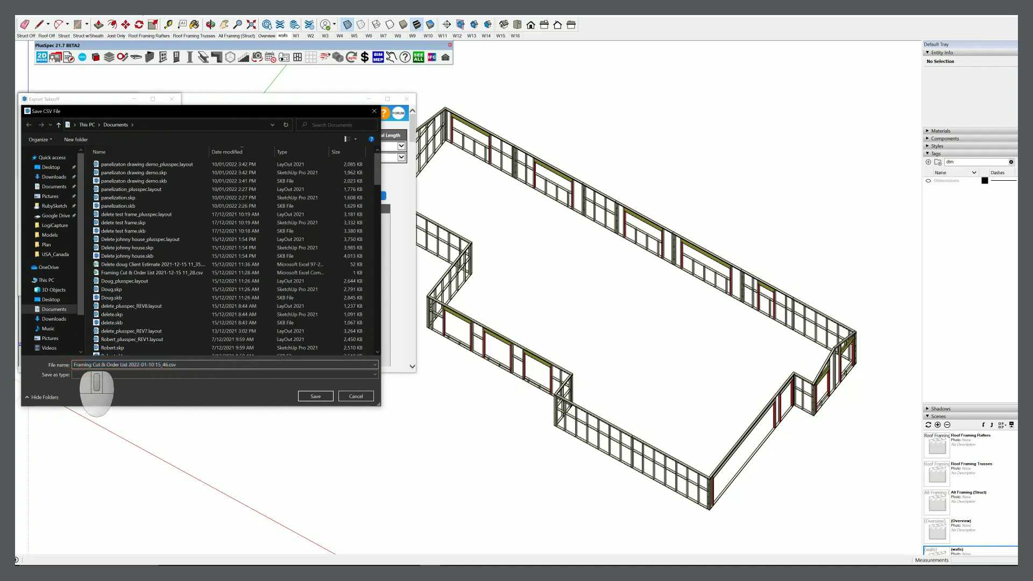
type("Demo")
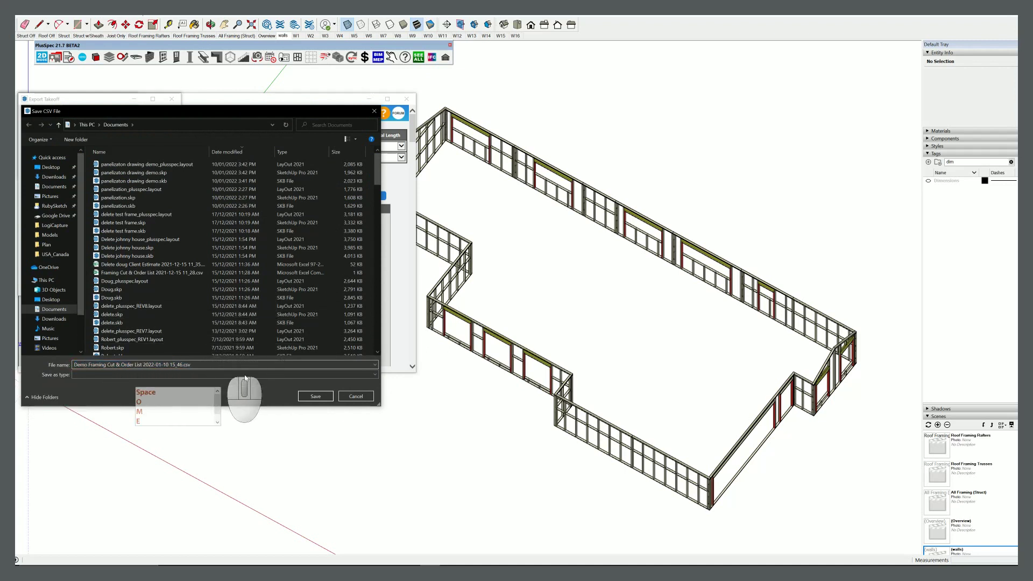
left_click(315, 396)
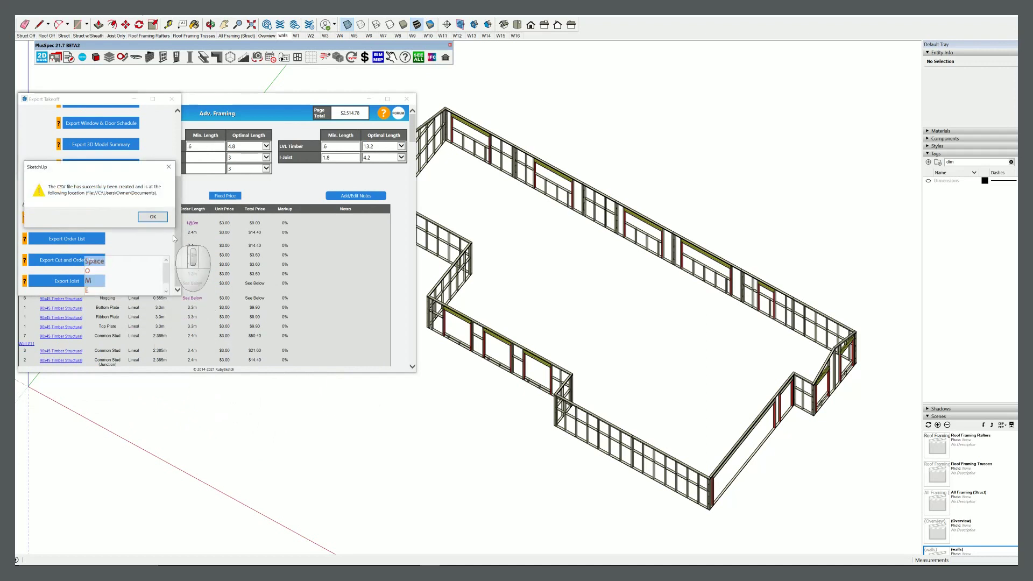
left_click(151, 216)
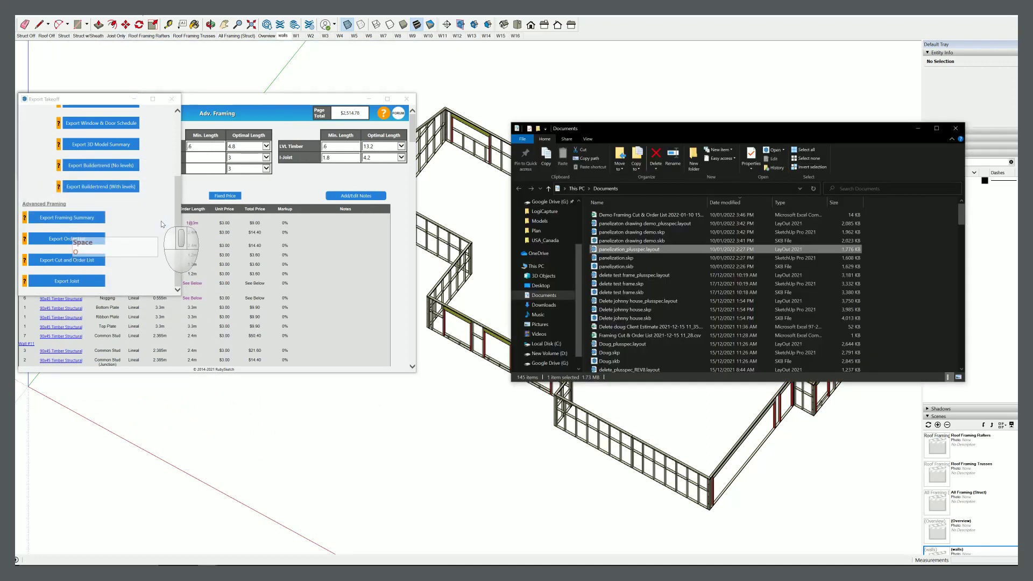
double_click(657, 215)
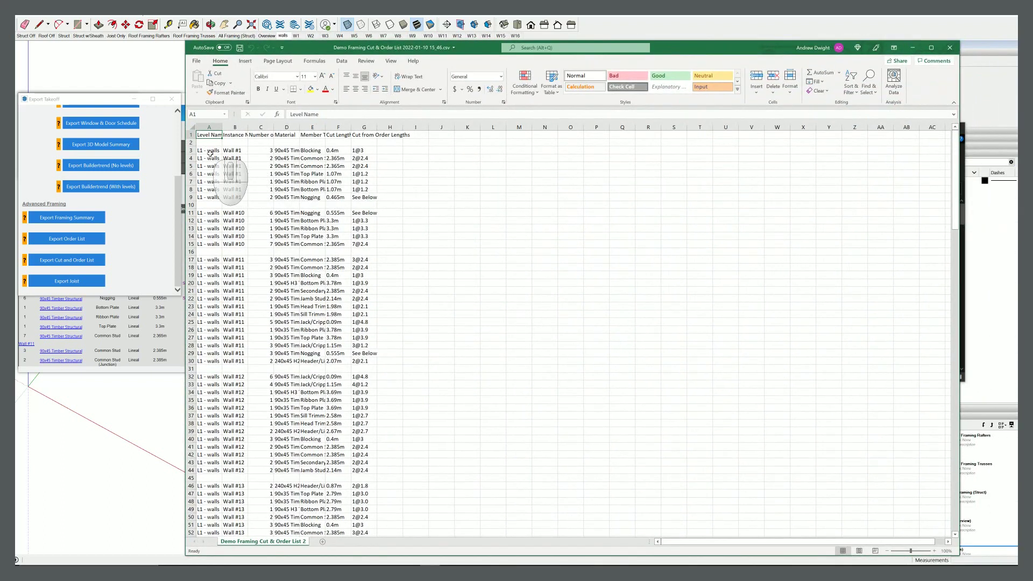
- Widen column A to fit the full Level Name header
double_click(222, 127)
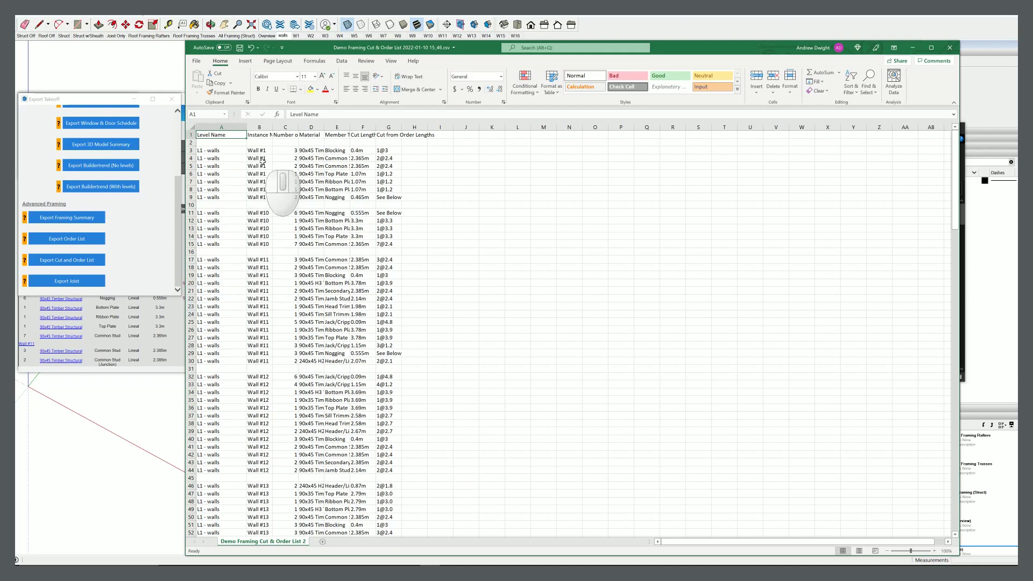
- AutoFit every worksheet column, then minimise Excel and close the Documents window
left_click(191, 128)
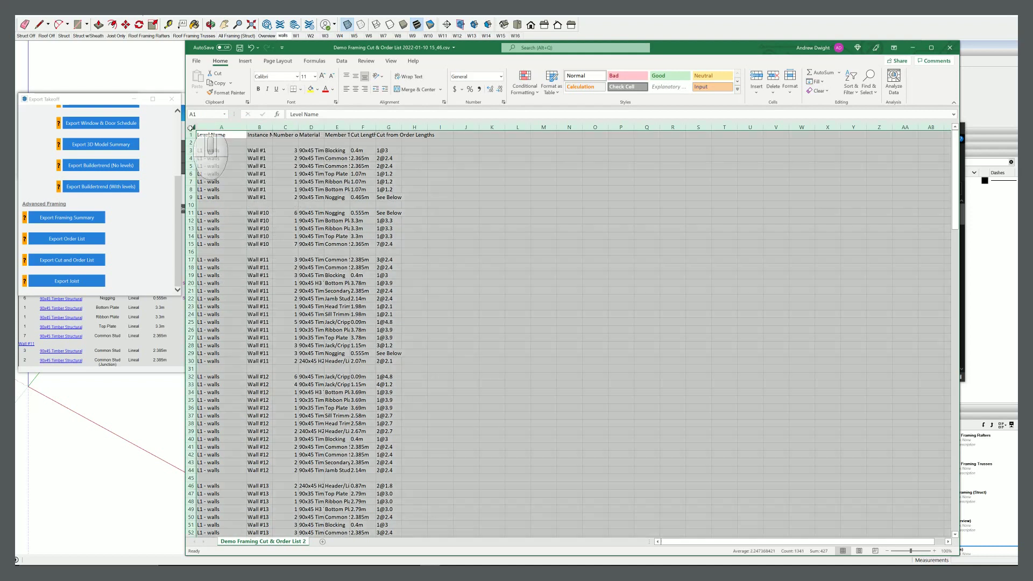
double_click(246, 127)
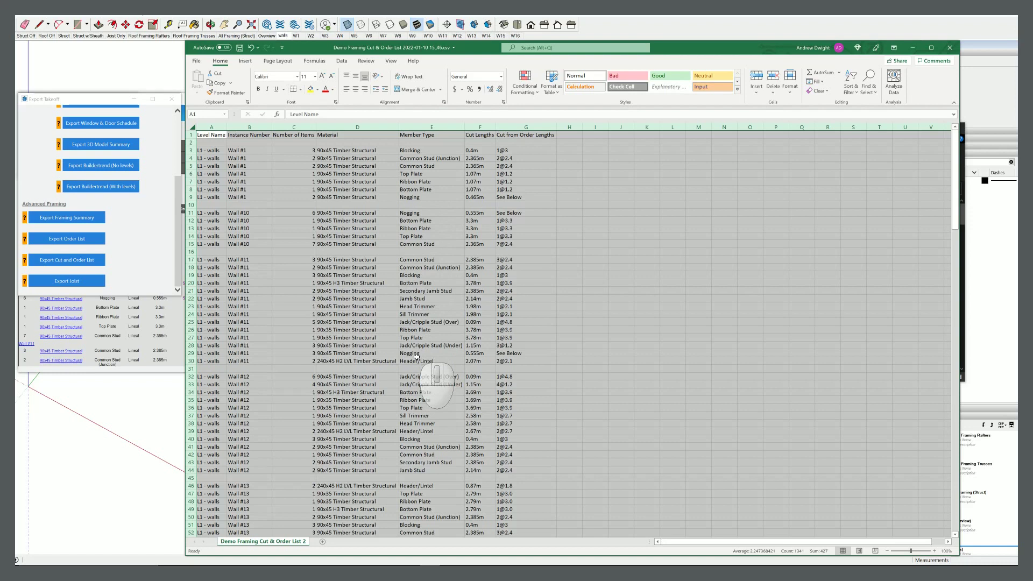
scroll(419, 373, "down", 2)
scroll(419, 372, "down", 2)
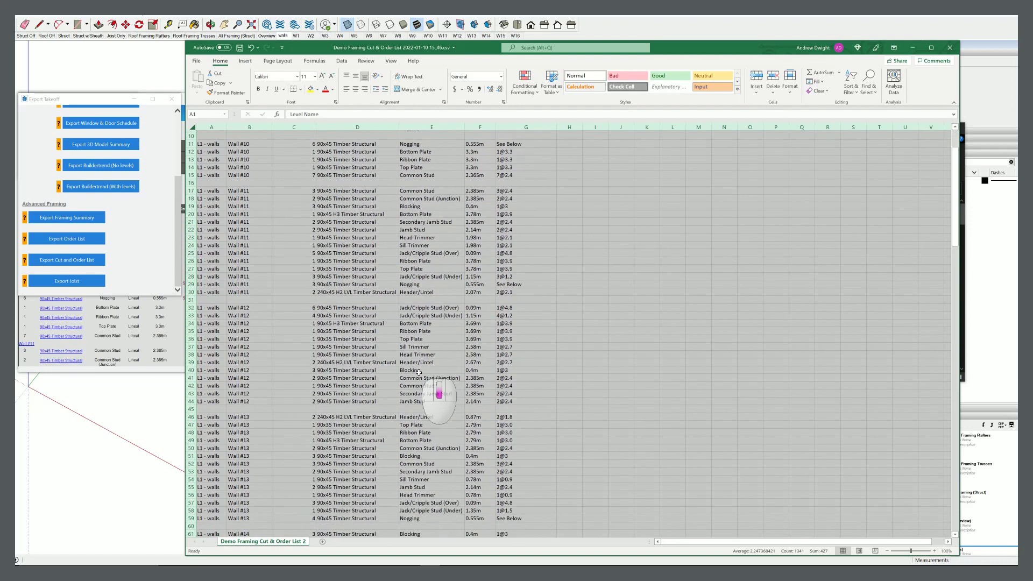
scroll(419, 372, "down", 2)
scroll(419, 374, "down", 1)
scroll(418, 372, "down", 1)
scroll(418, 373, "down", 1)
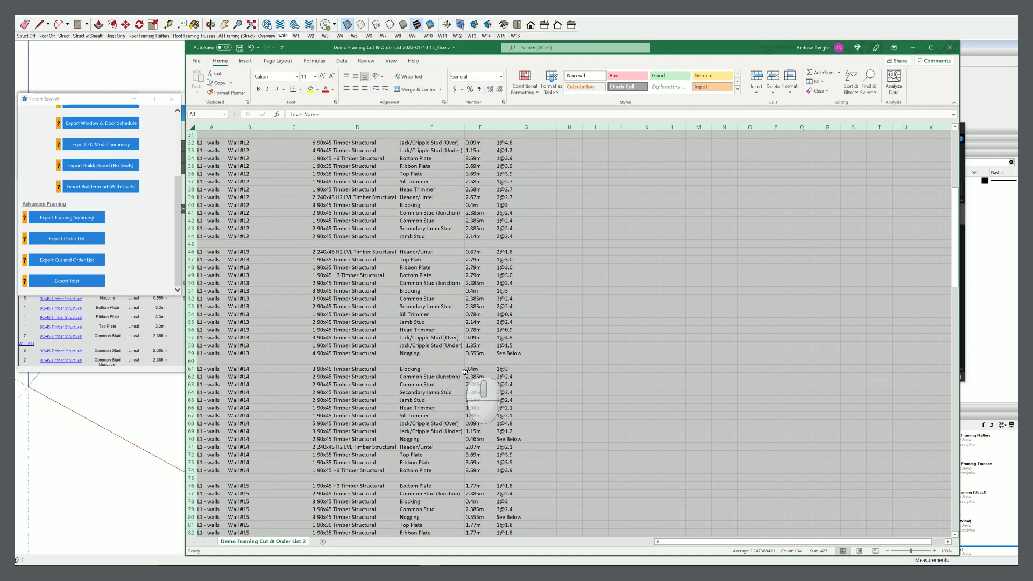
scroll(485, 374, "down", 4)
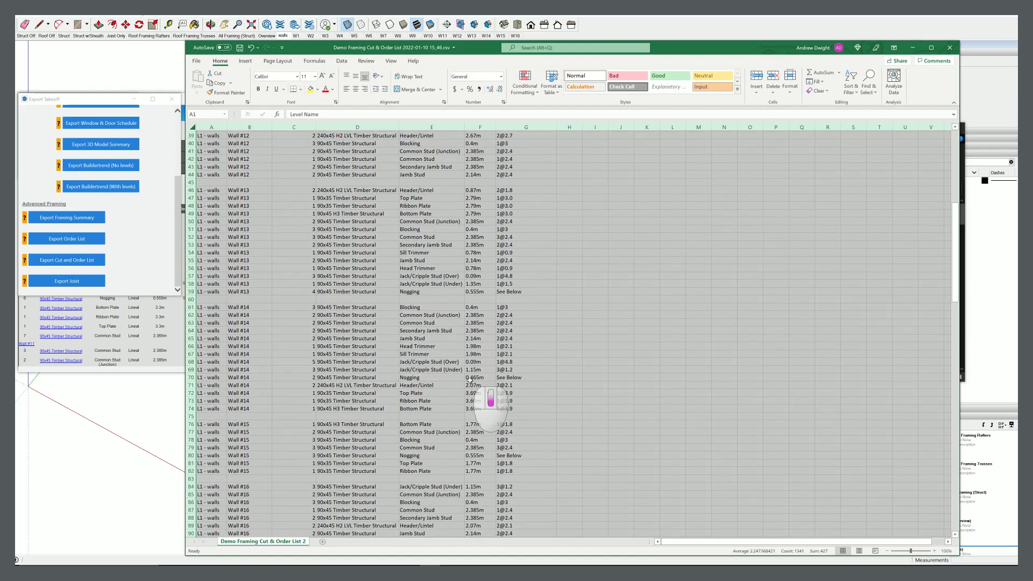
scroll(452, 383, "down", 4)
scroll(449, 384, "down", 4)
scroll(448, 383, "down", 5)
scroll(449, 383, "down", 5)
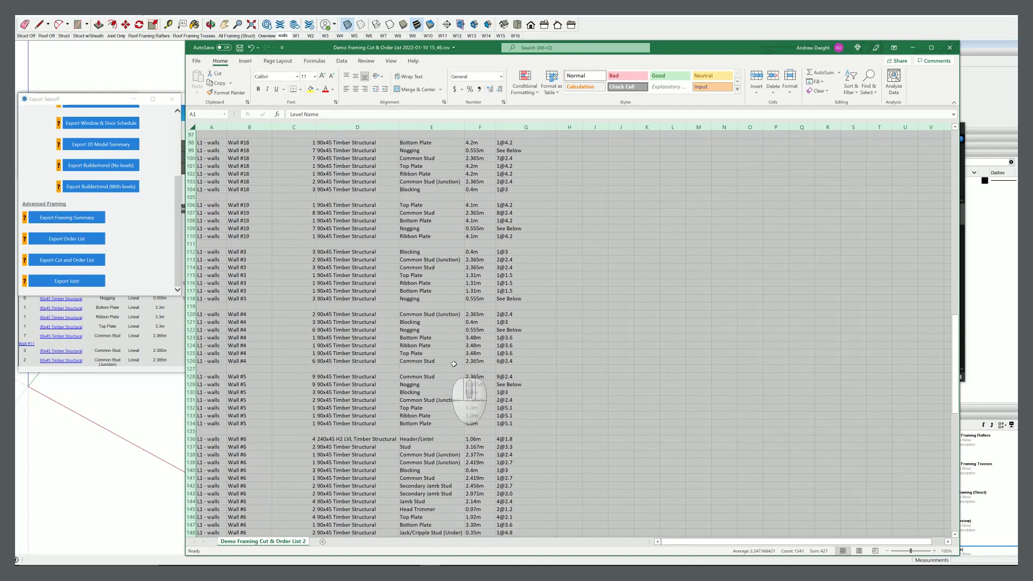
left_click(912, 50)
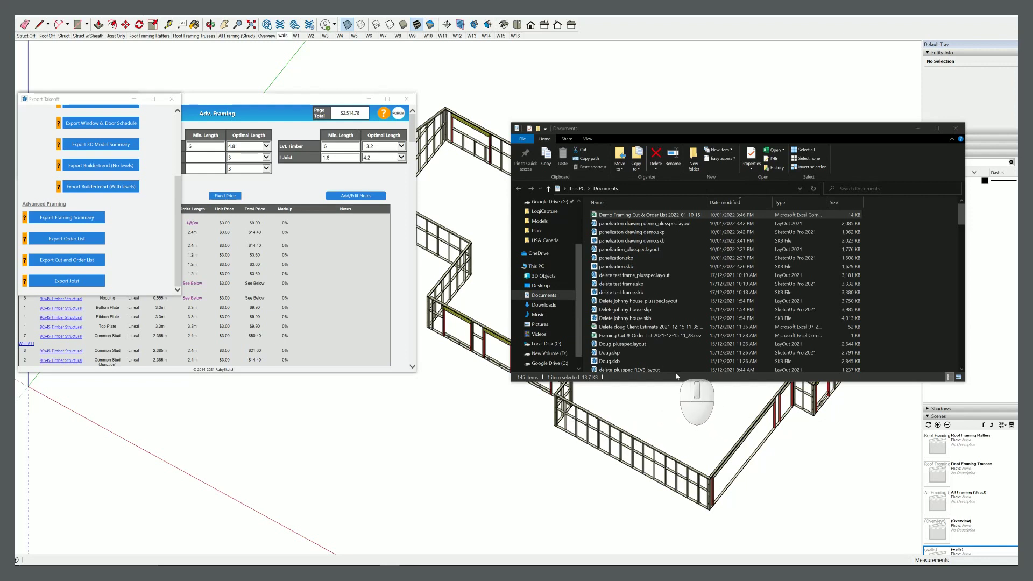
left_click(955, 129)
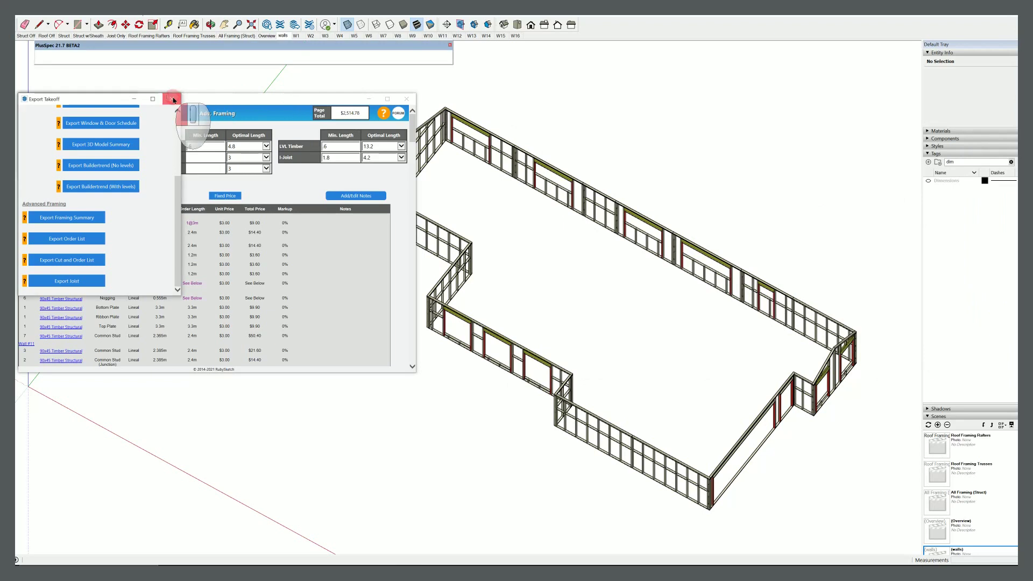
- Close Export Takeoff, open the Wall Framing Member Names settings, and select the Common Stud name
left_click(172, 99)
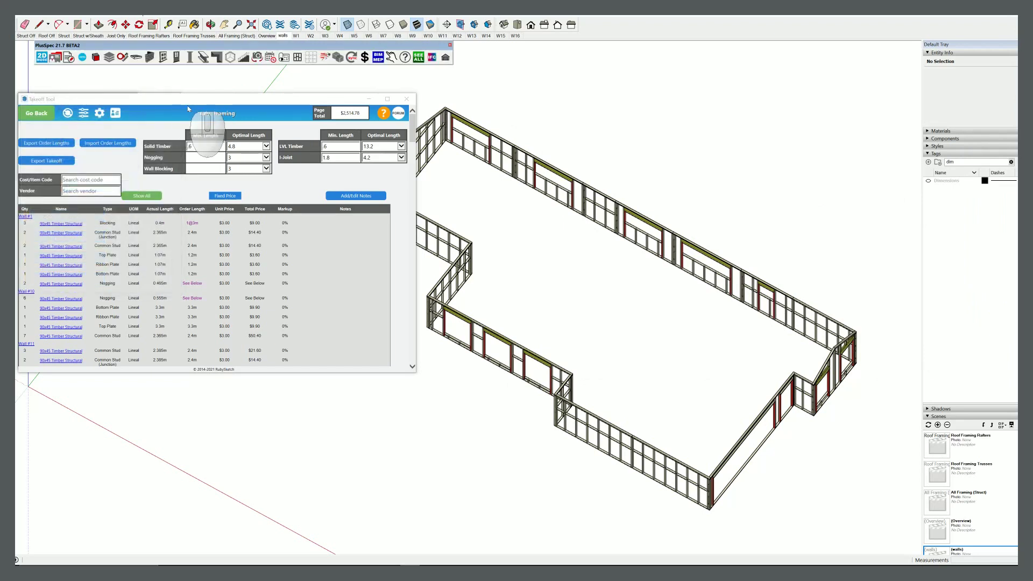
left_click(99, 113)
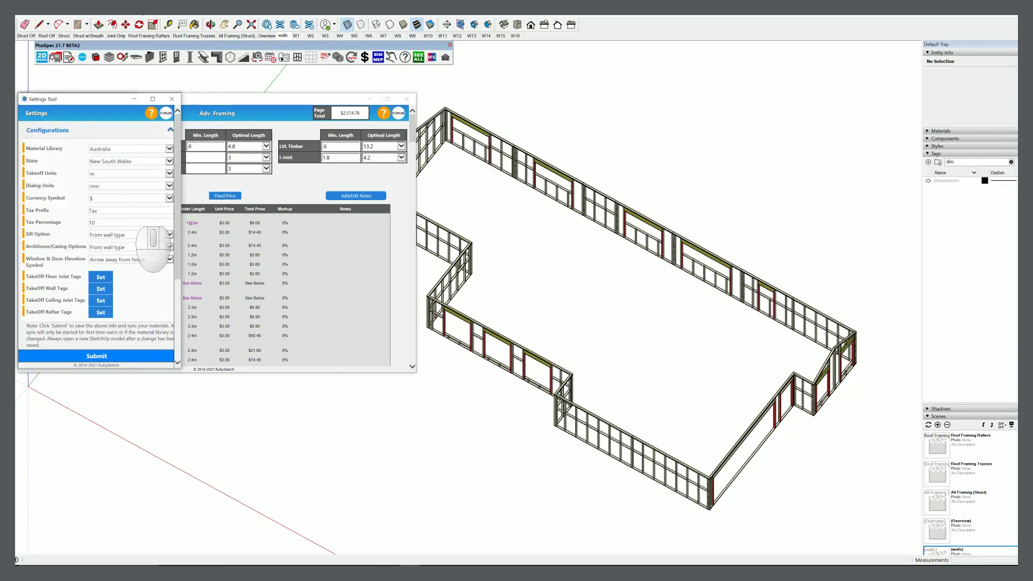
scroll(131, 266, "down", 2)
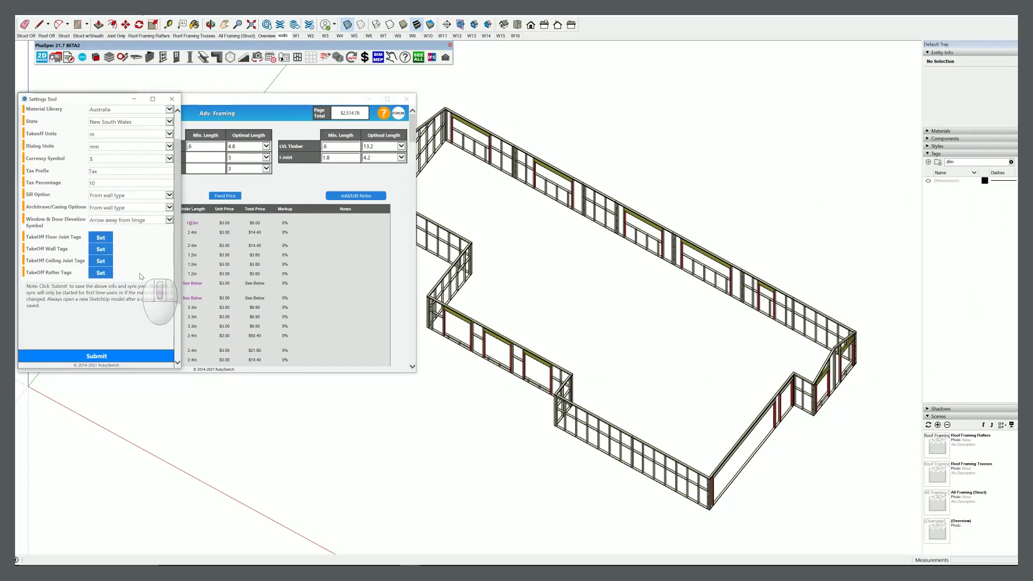
left_click(100, 252)
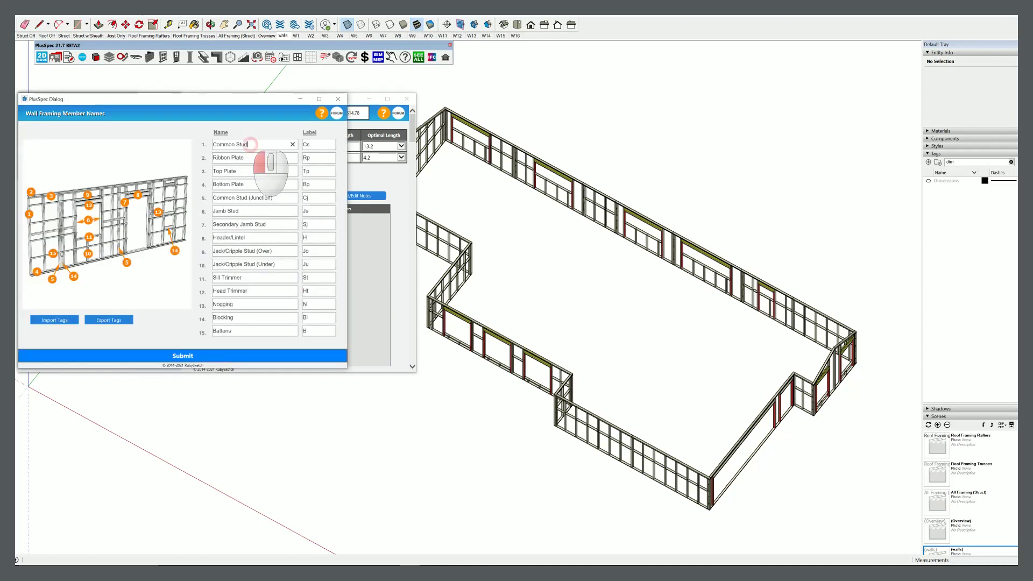
left_click_drag(253, 143, 211, 145)
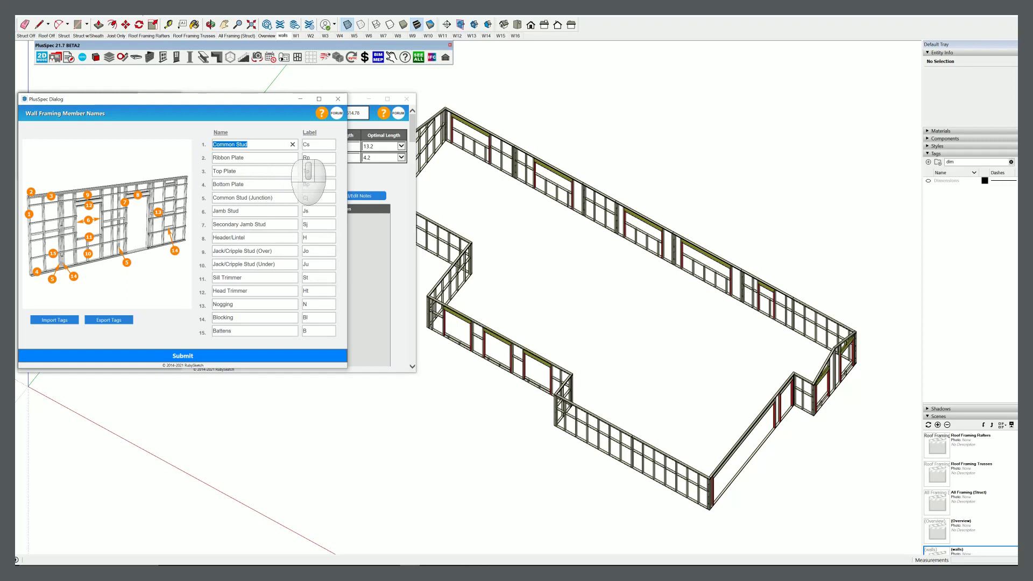